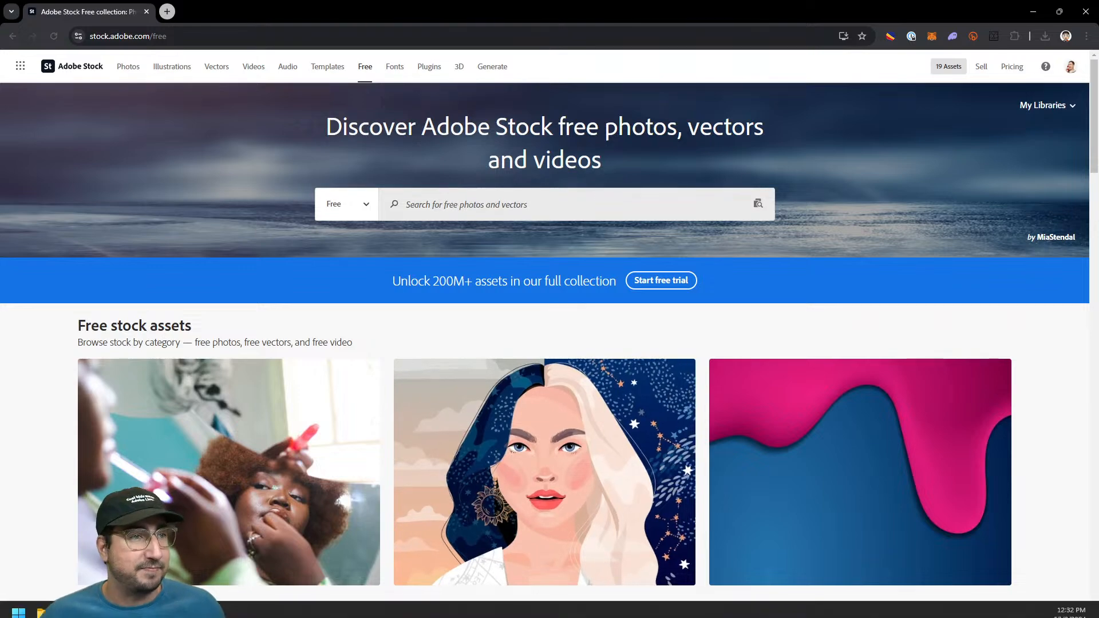
# - Switch to Photoshop, add a new layer above the People layer in PhotoshopBrush.psd and activate the Brush tool
pyautogui.click(94, 605)
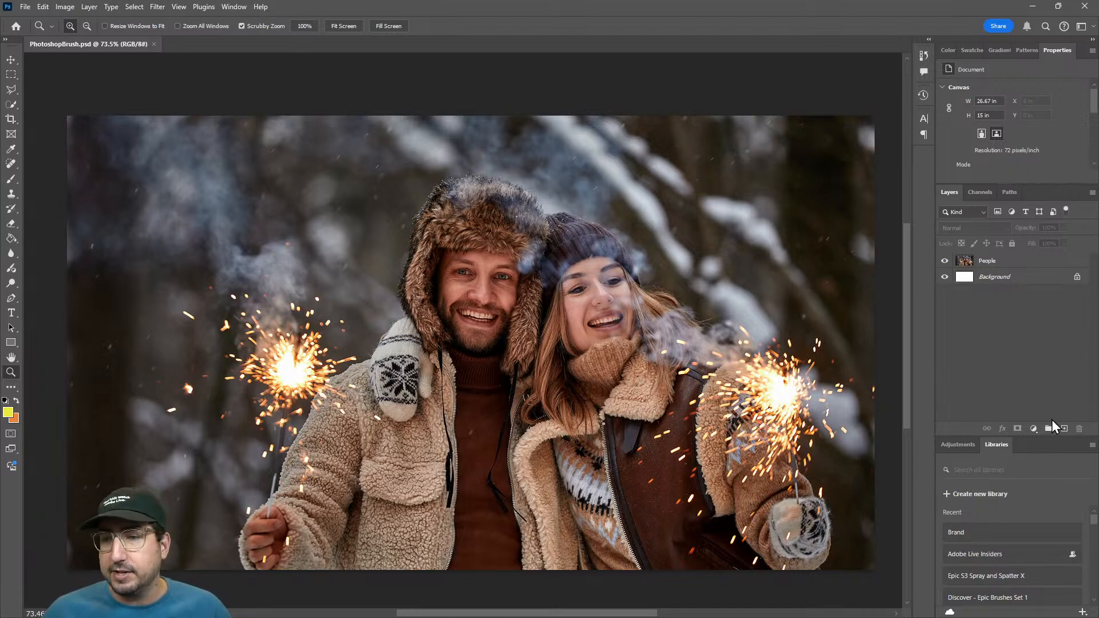
pyautogui.click(1064, 429)
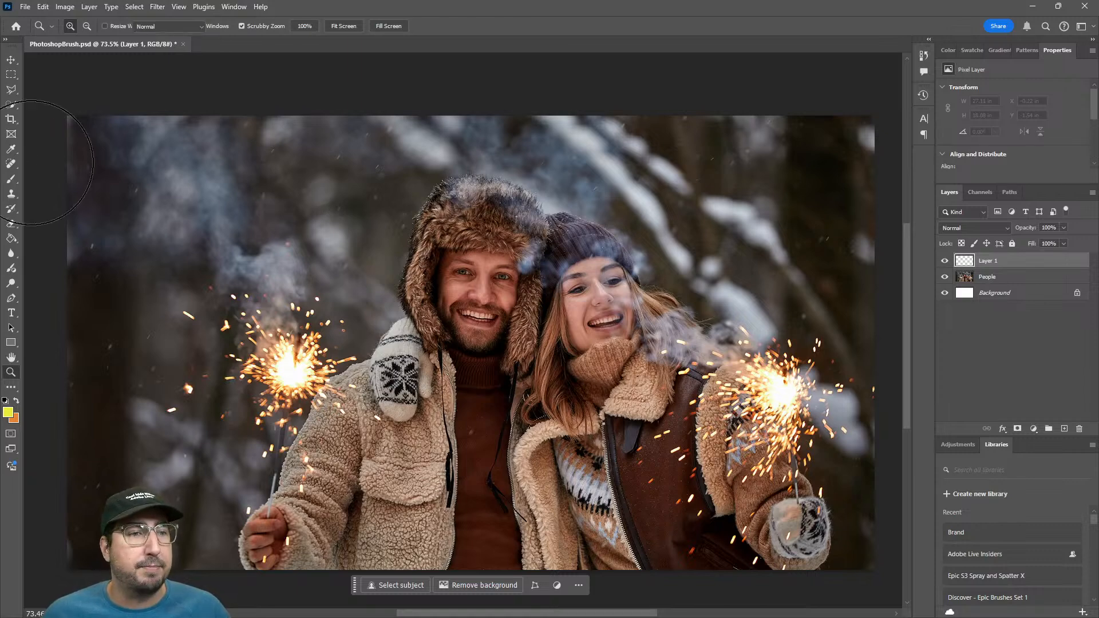
pyautogui.press('b')
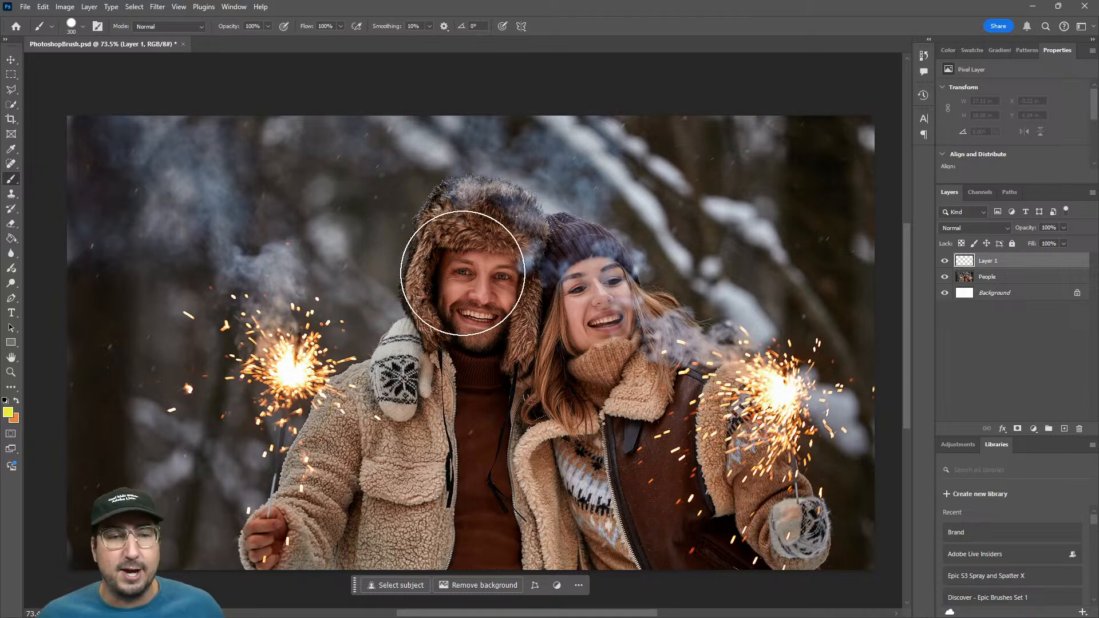
# - Try two yellow brush dabs over the background and the woman's face, and undo both
pyautogui.click(228, 210)
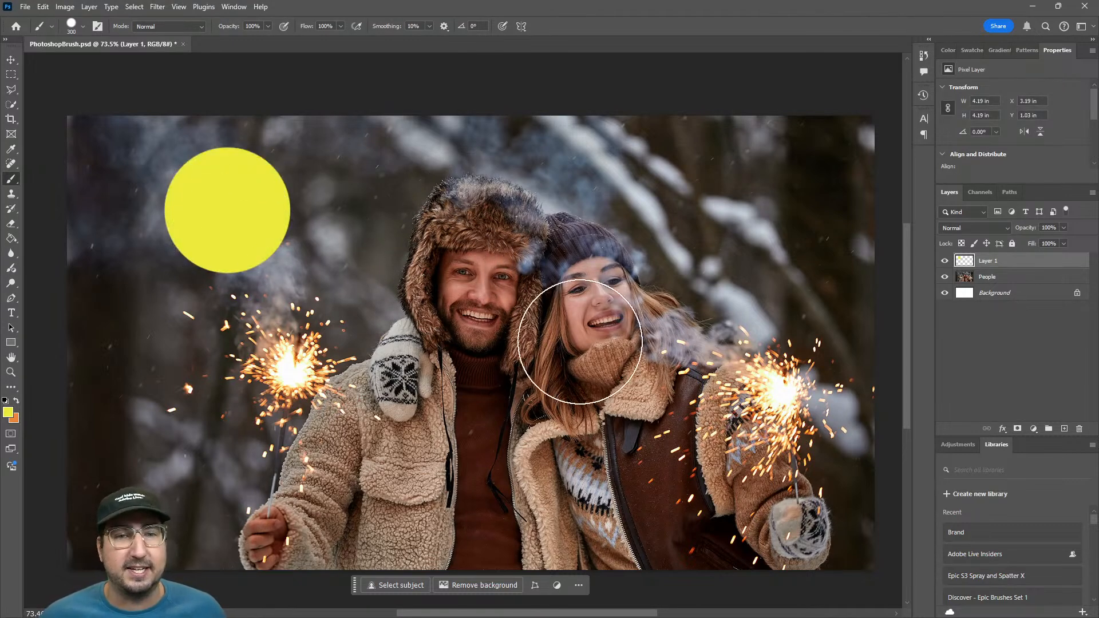
pyautogui.click(593, 337)
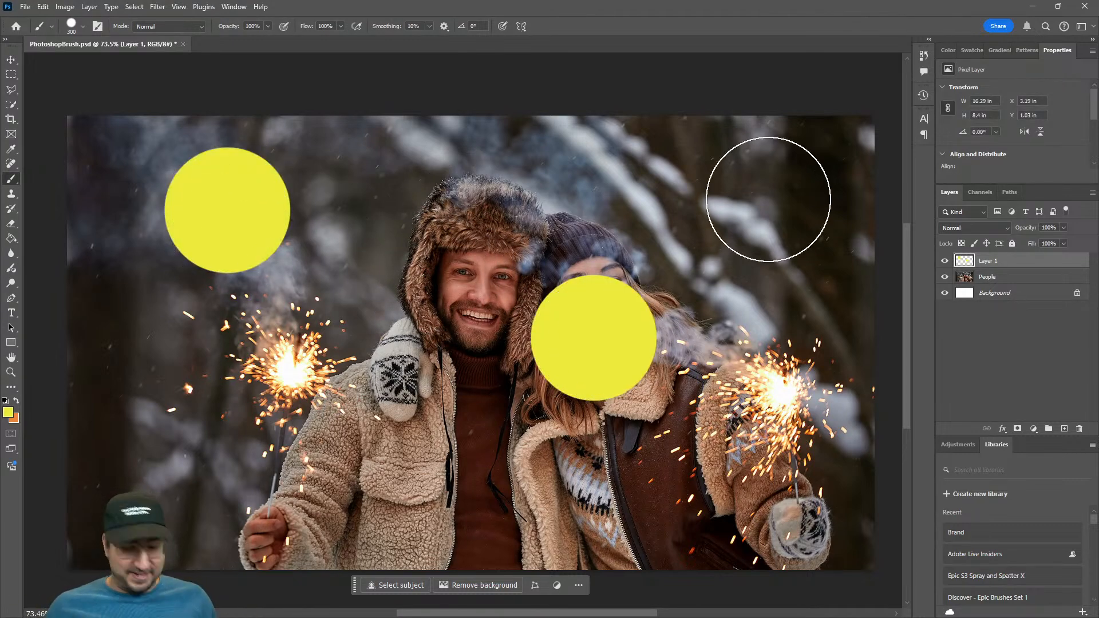
pyautogui.hotkey('ctrl', 'z')
pyautogui.hotkey('ctrl', 'z')
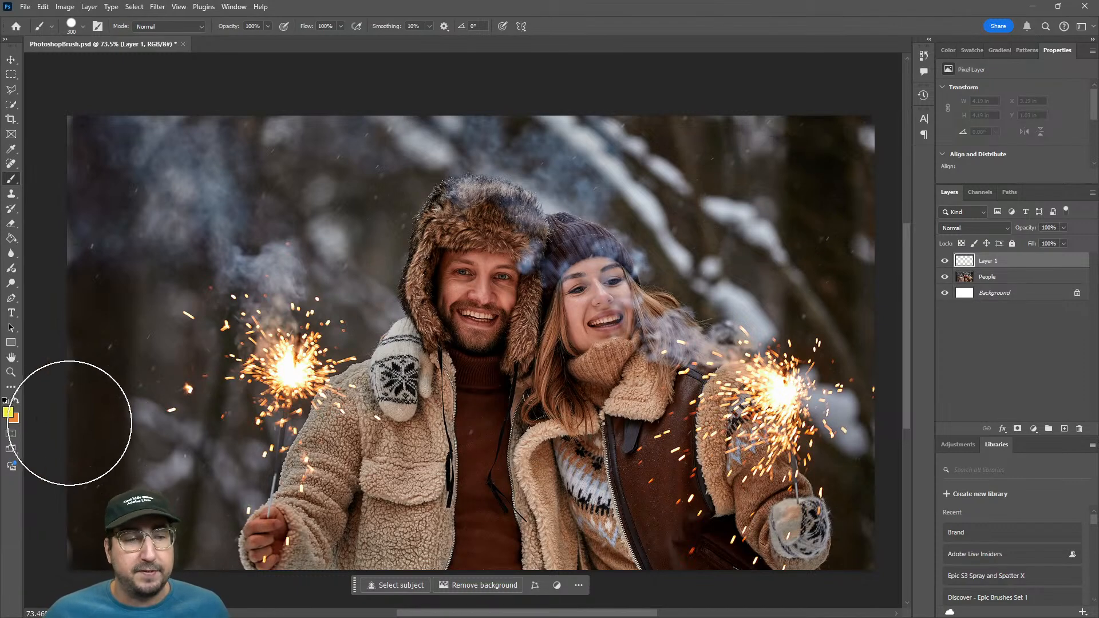
# - Set the foreground color to white
pyautogui.click(9, 415)
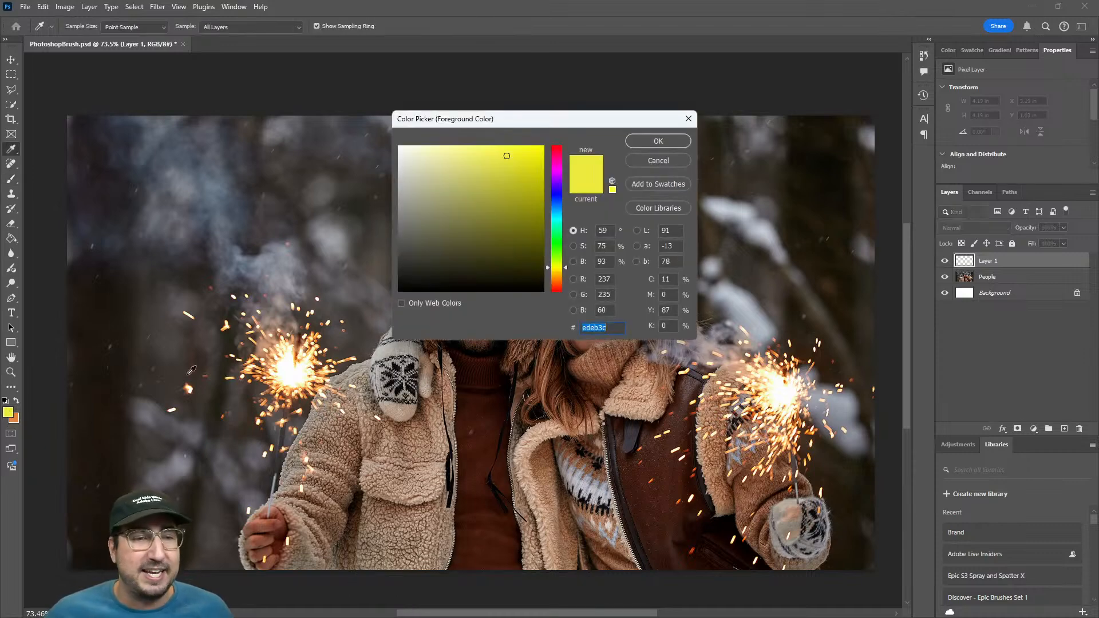
pyautogui.click(435, 166)
pyautogui.click(657, 141)
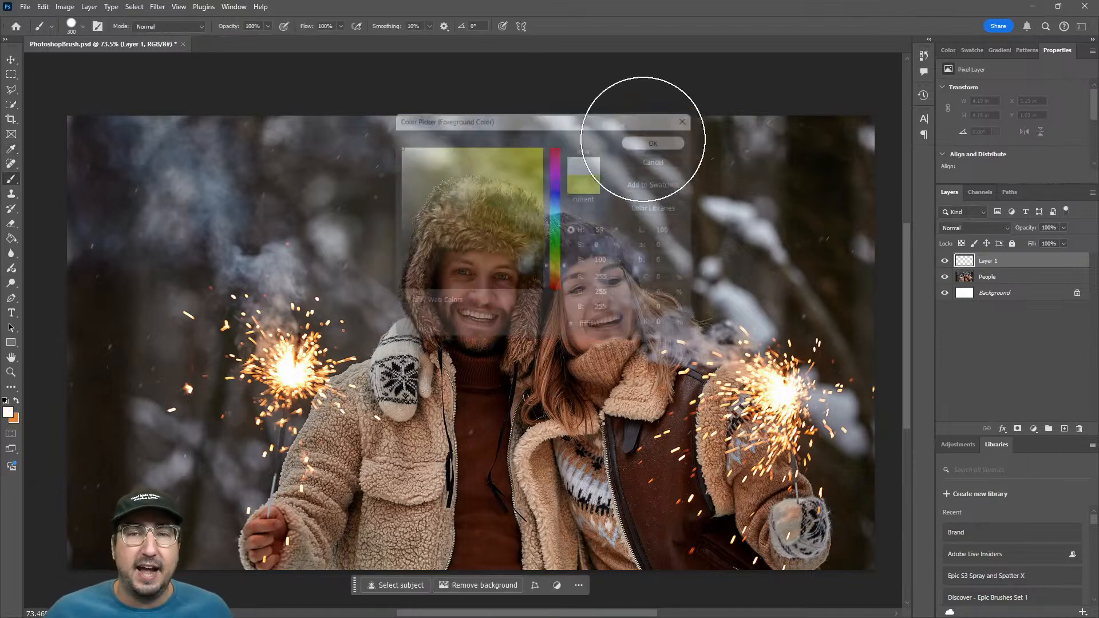
# - Try single hard-edged white dabs beside the man's hat, undoing each one
pyautogui.click(320, 235)
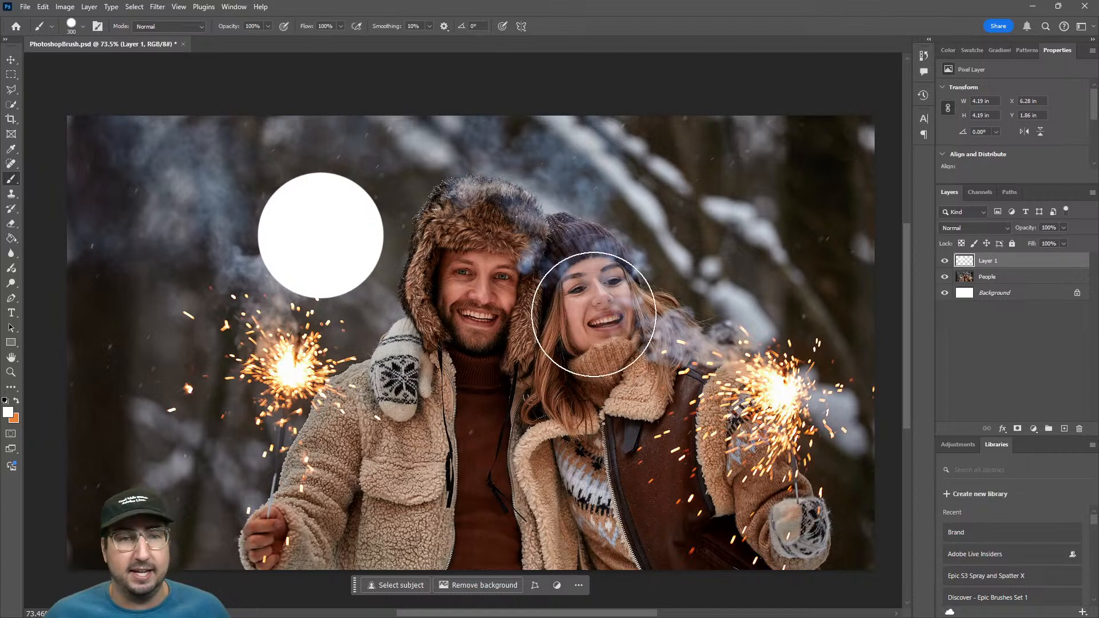
pyautogui.hotkey('ctrl', 'z')
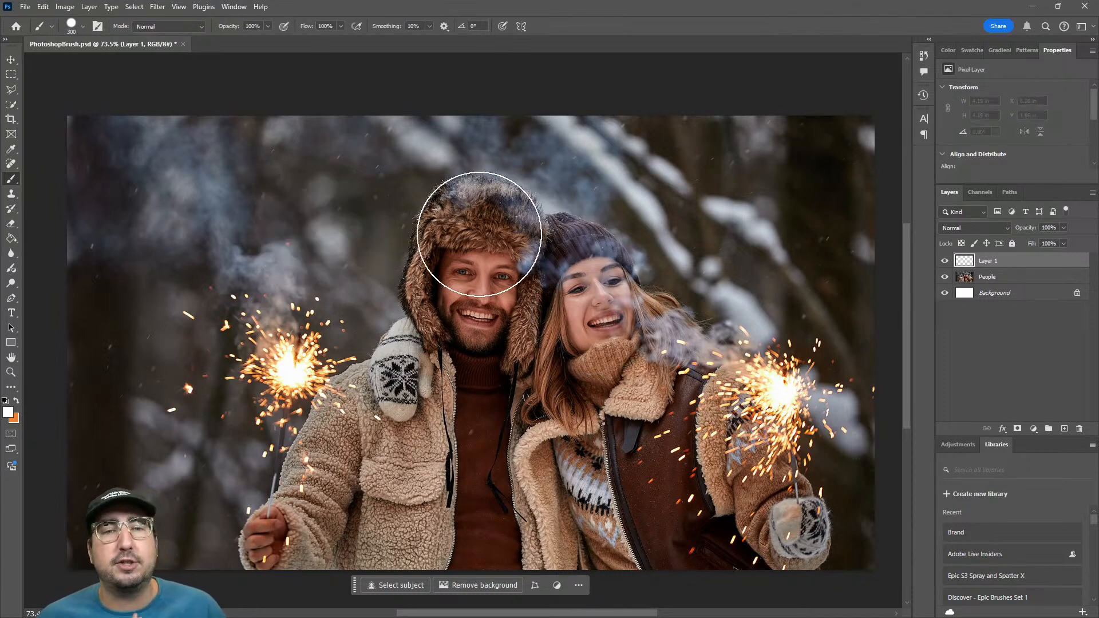
pyautogui.click(383, 238)
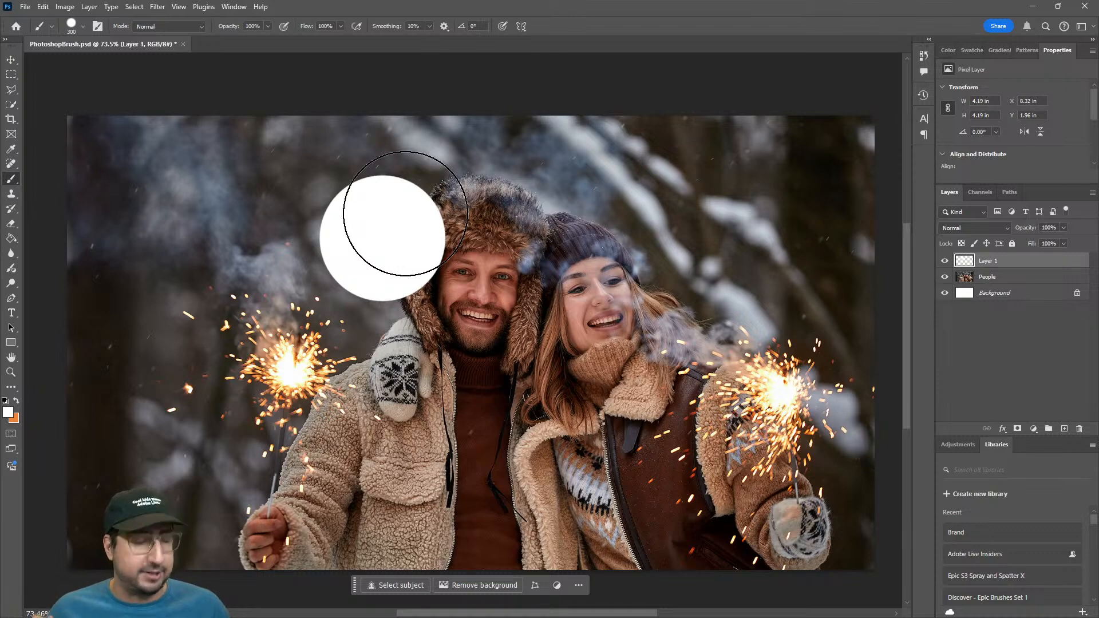
pyautogui.hotkey('ctrl', 'z')
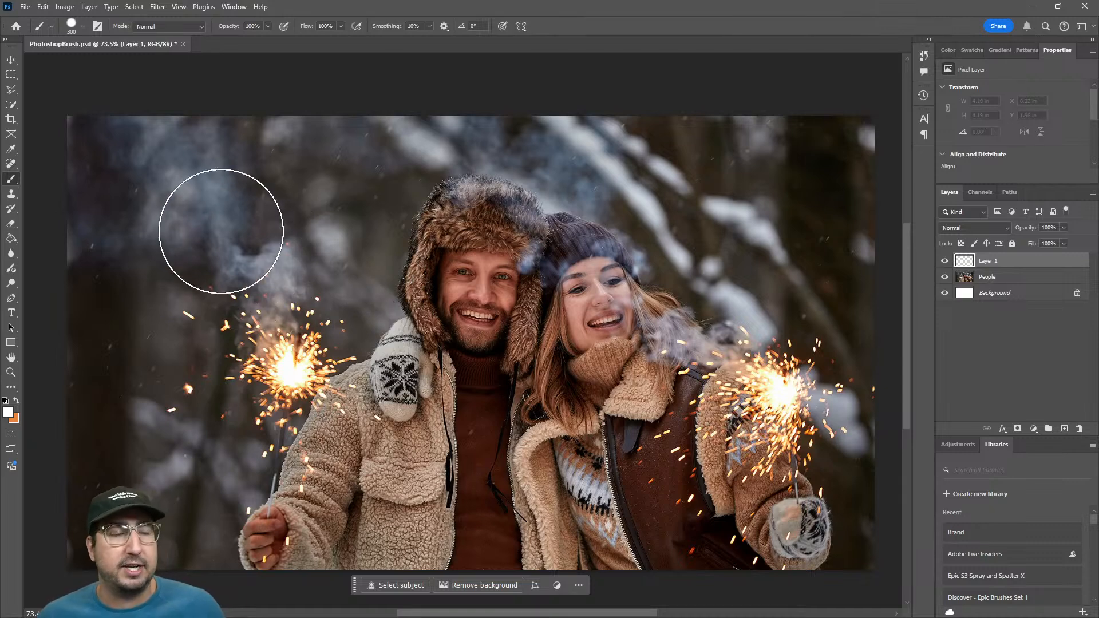
# - Choose the Soft Round brush from the General Brushes group
pyautogui.rightClick(296, 218)
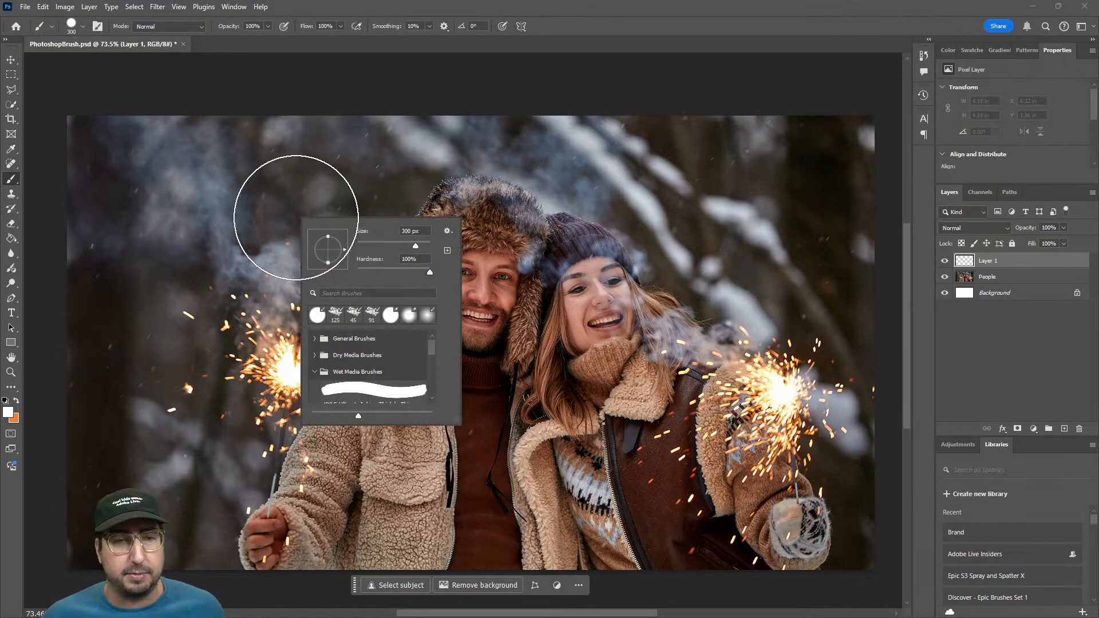
pyautogui.click(314, 338)
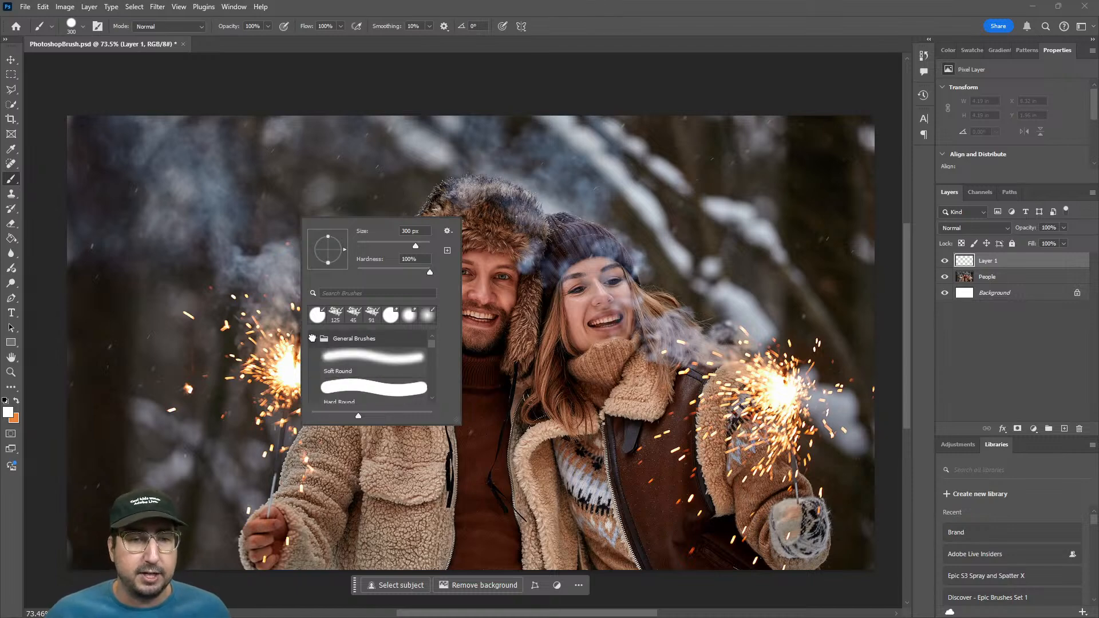
pyautogui.click(362, 366)
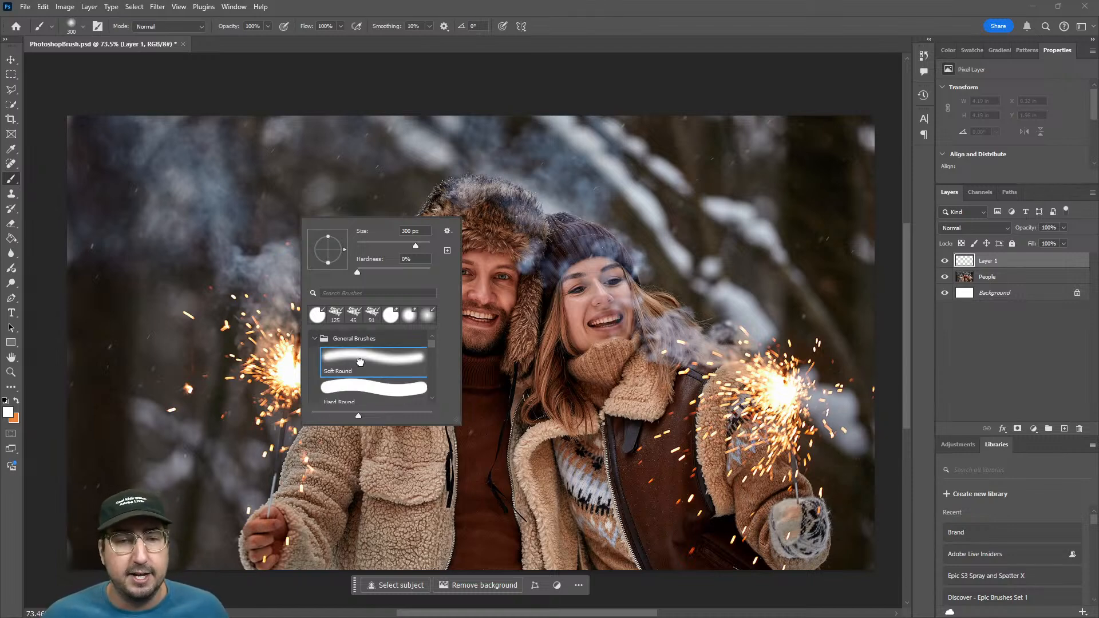
# - Try four soft white dabs spread across the photo and undo all of them
pyautogui.click(183, 223)
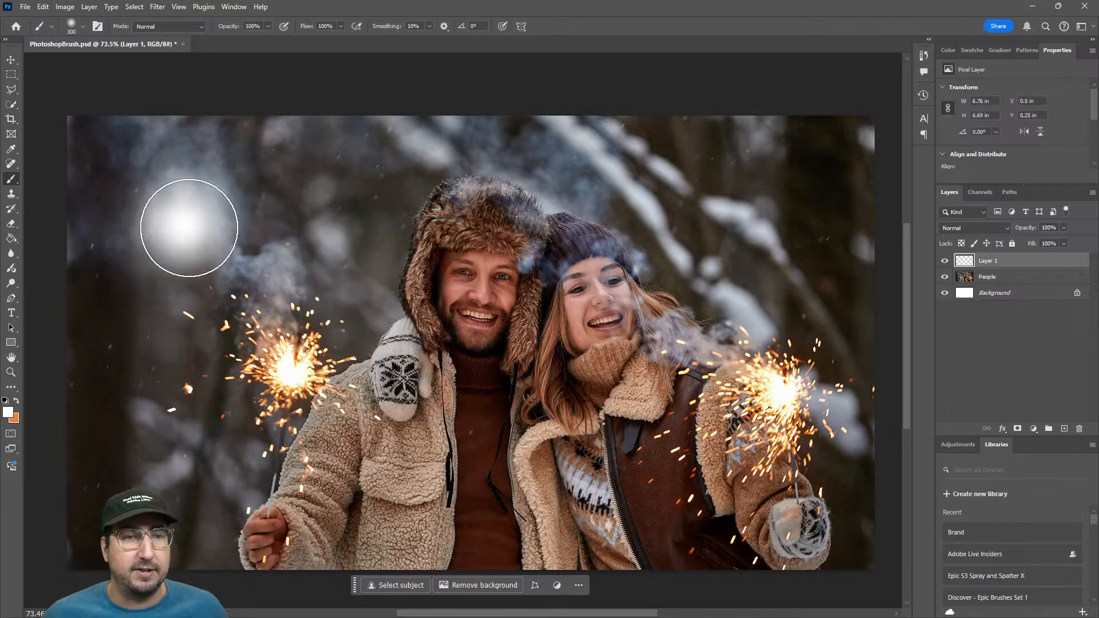
pyautogui.click(629, 210)
pyautogui.click(345, 484)
pyautogui.click(597, 411)
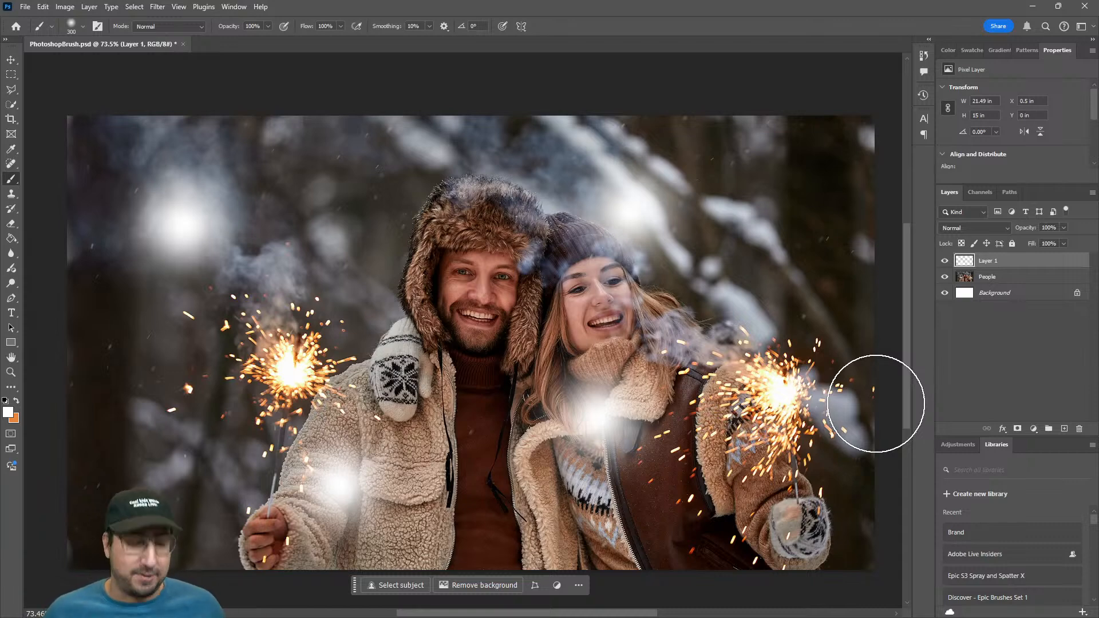
pyautogui.hotkey('ctrl', 'z')
pyautogui.hotkey('ctrl', 'z')
pyautogui.hotkey('ctrl', 'z')
pyautogui.hotkey('ctrl', 'z')
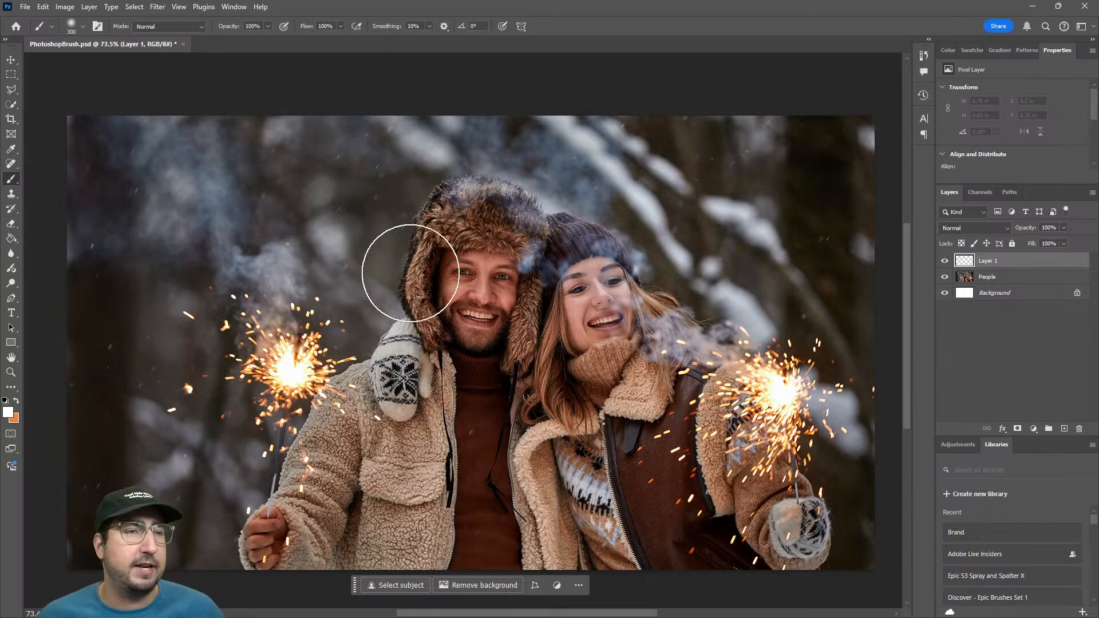
pyautogui.click(41, 7)
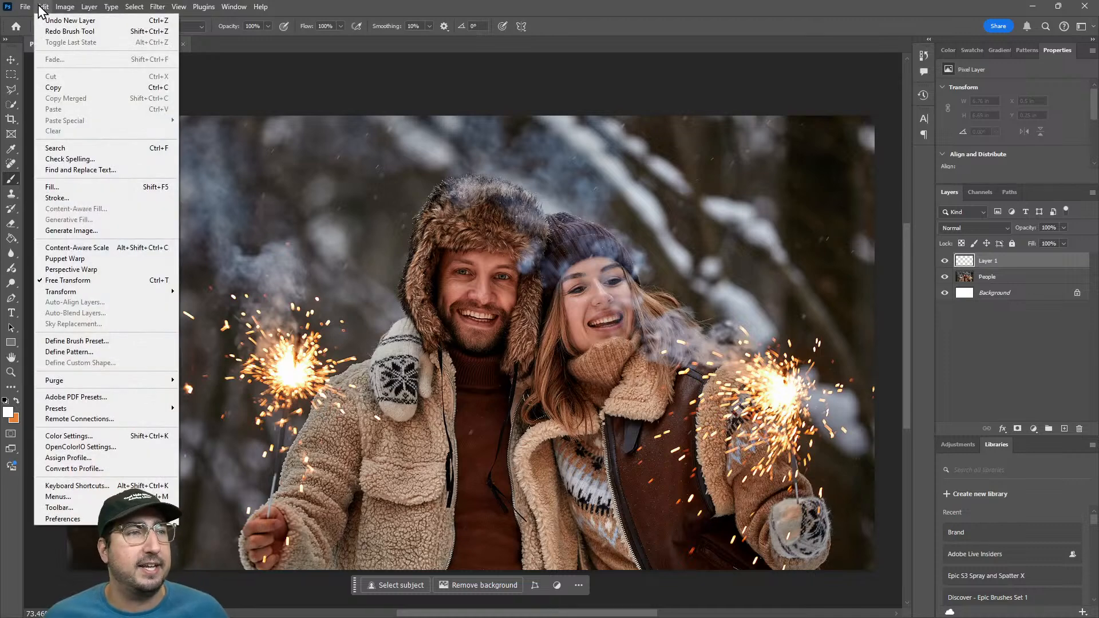
pyautogui.click(41, 8)
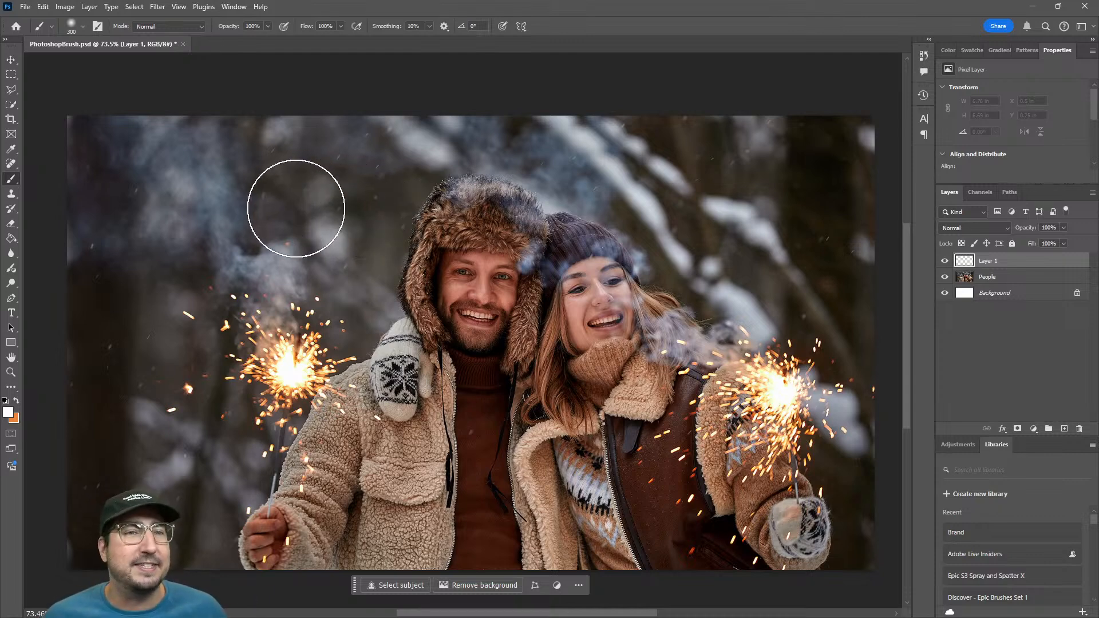
# - Open the brush settings, try a continuous soft white stroke from the background to the man's face, and undo it
pyautogui.click(97, 27)
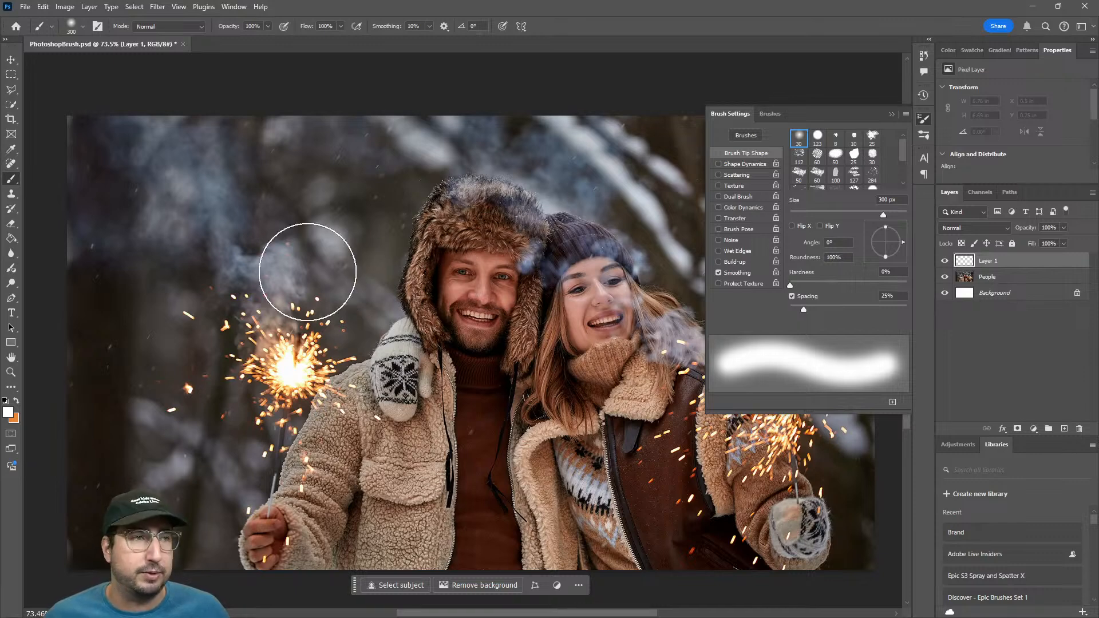
pyautogui.moveTo(220, 244); pyautogui.dragTo(445, 252)
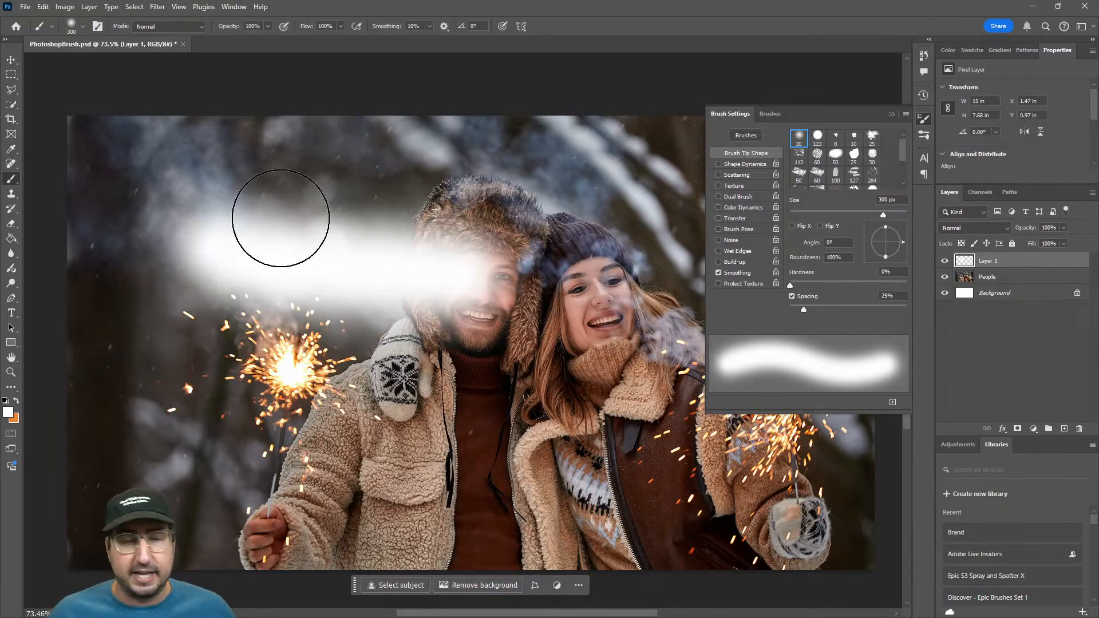
pyautogui.hotkey('ctrl', 'z')
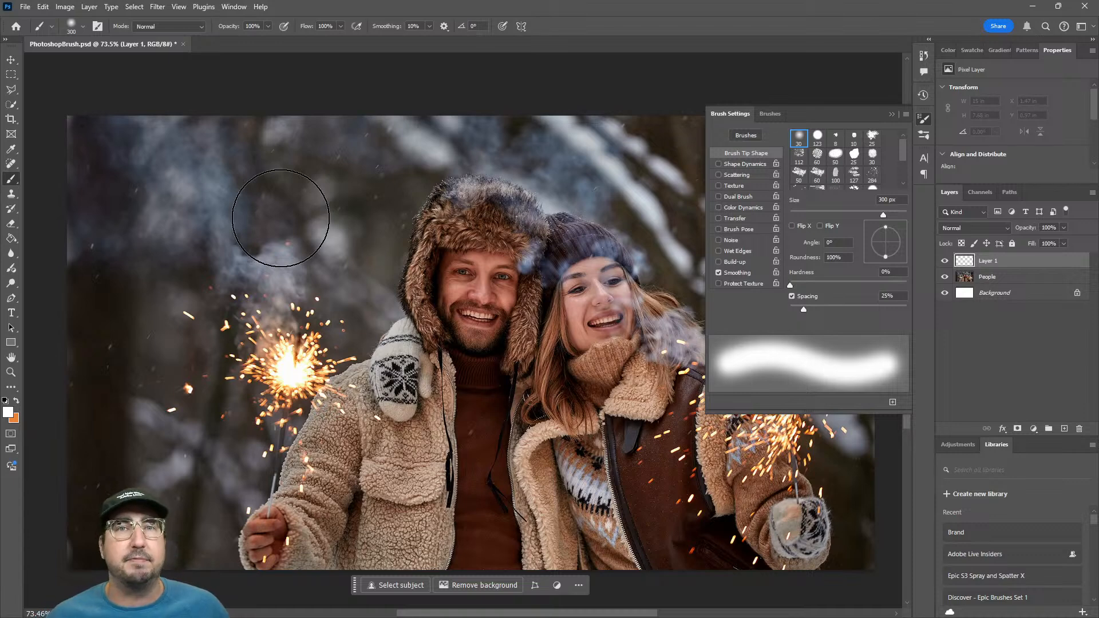
# - Set the brush tip's spacing to 101% and hardness to 9%, undoing the test stroke of separated dabs
pyautogui.moveTo(819, 309); pyautogui.dragTo(846, 304)
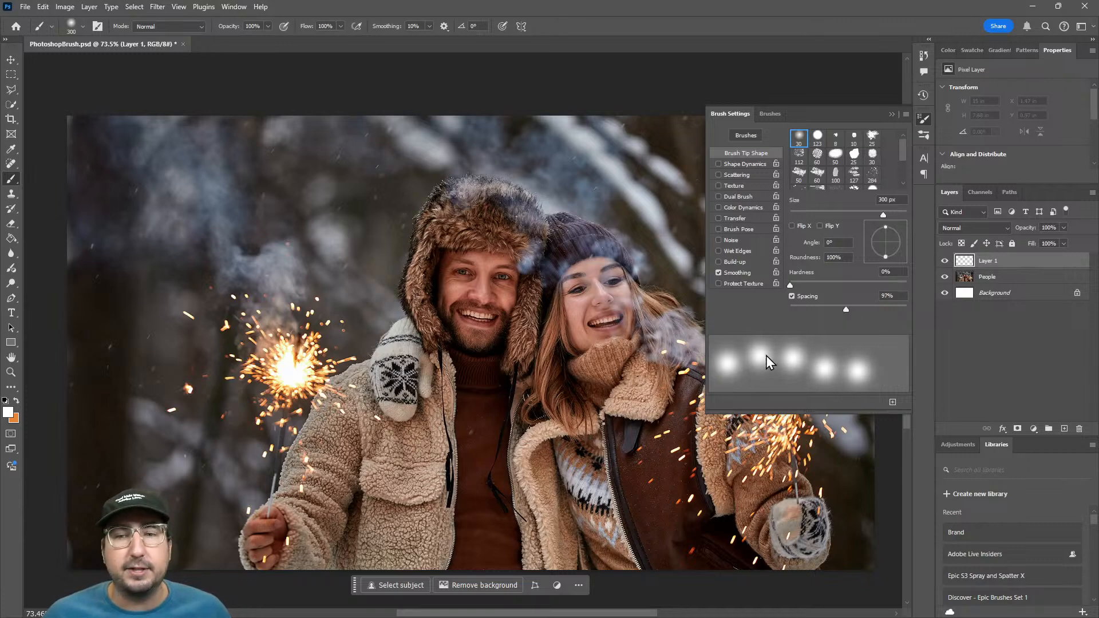
pyautogui.moveTo(147, 184); pyautogui.dragTo(410, 274)
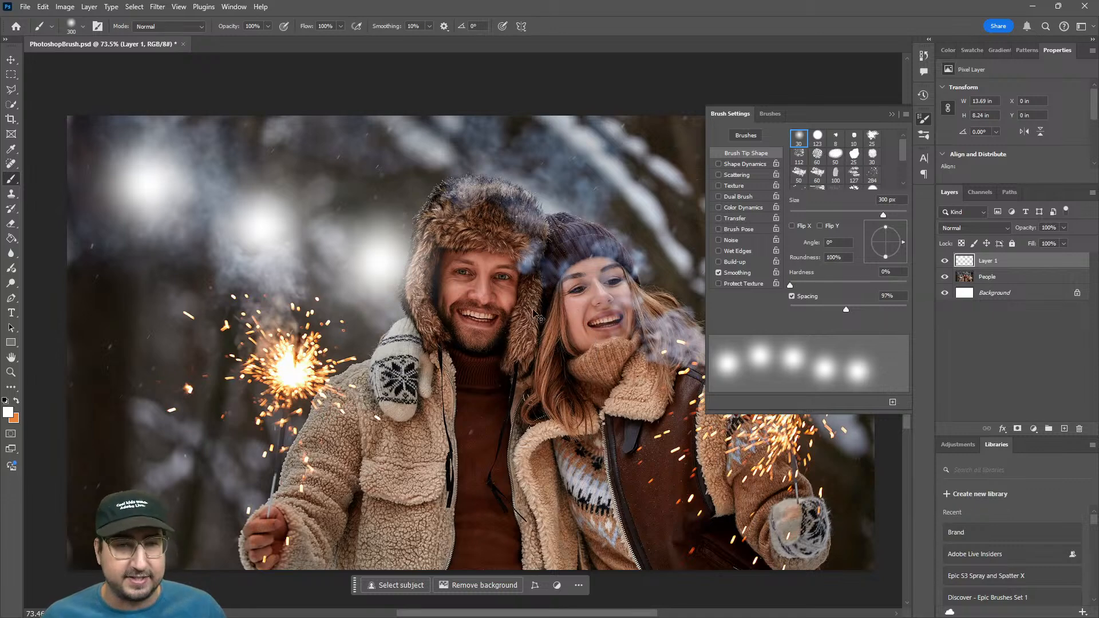
pyautogui.hotkey('ctrl', 'z')
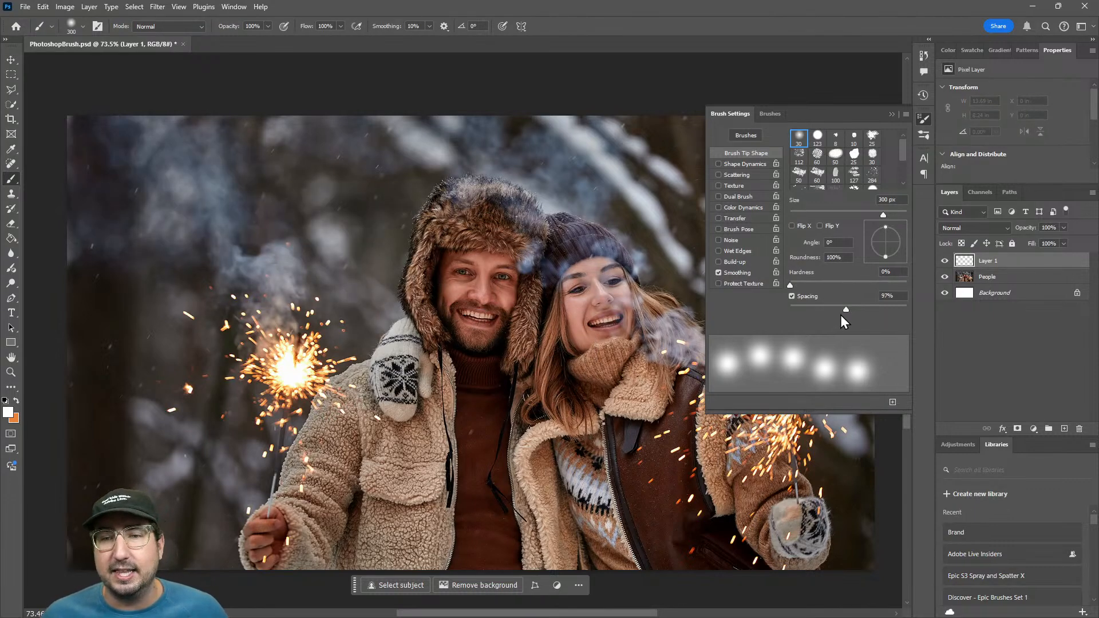
pyautogui.moveTo(847, 310); pyautogui.dragTo(848, 310)
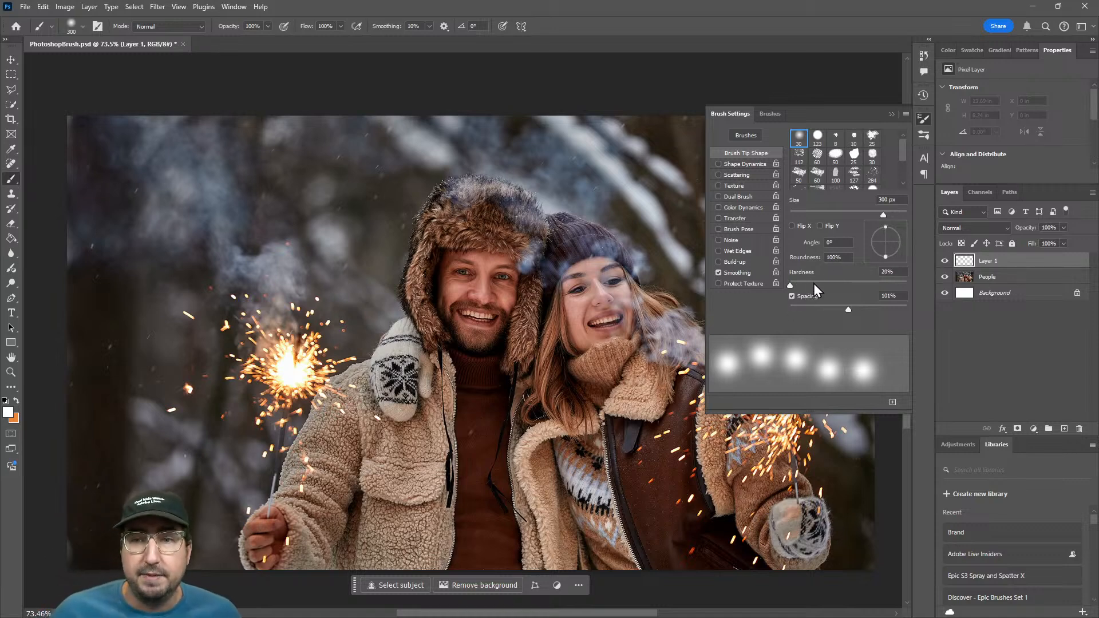
pyautogui.moveTo(790, 284); pyautogui.dragTo(801, 284)
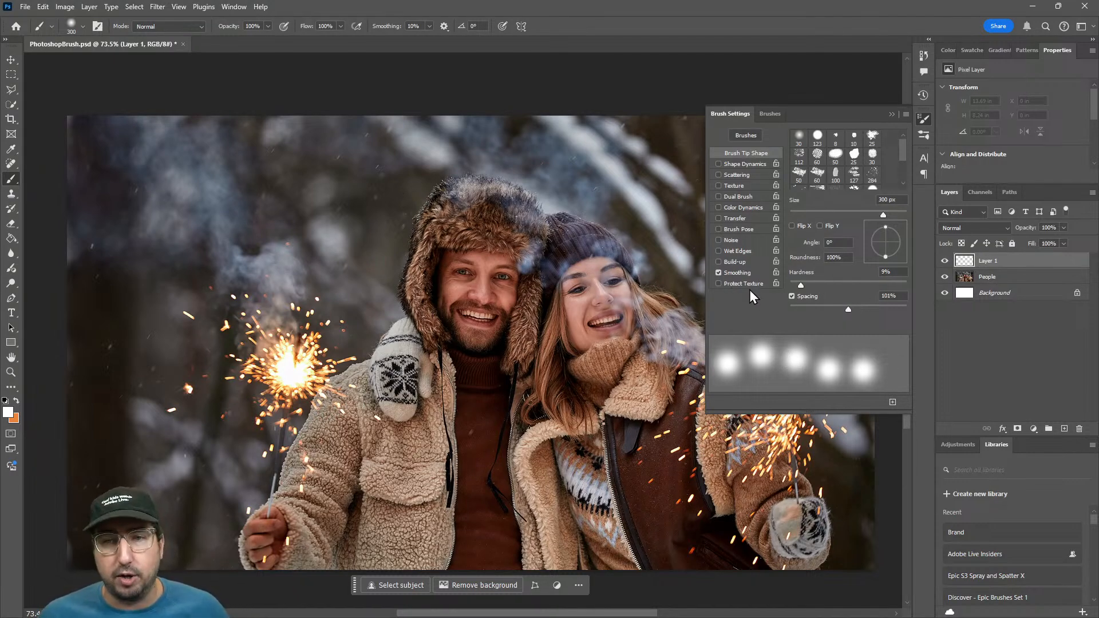
# - Enable Shape Dynamics with a size jitter of 41% and paint a diagonal row of test dabs across the couple
pyautogui.click(735, 165)
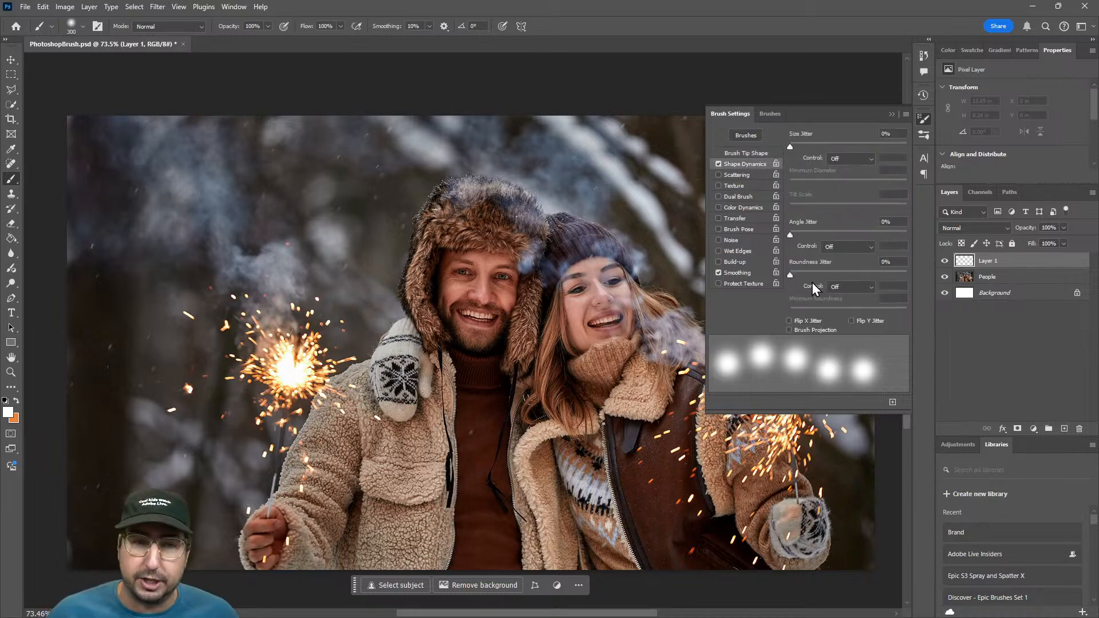
pyautogui.click(805, 146)
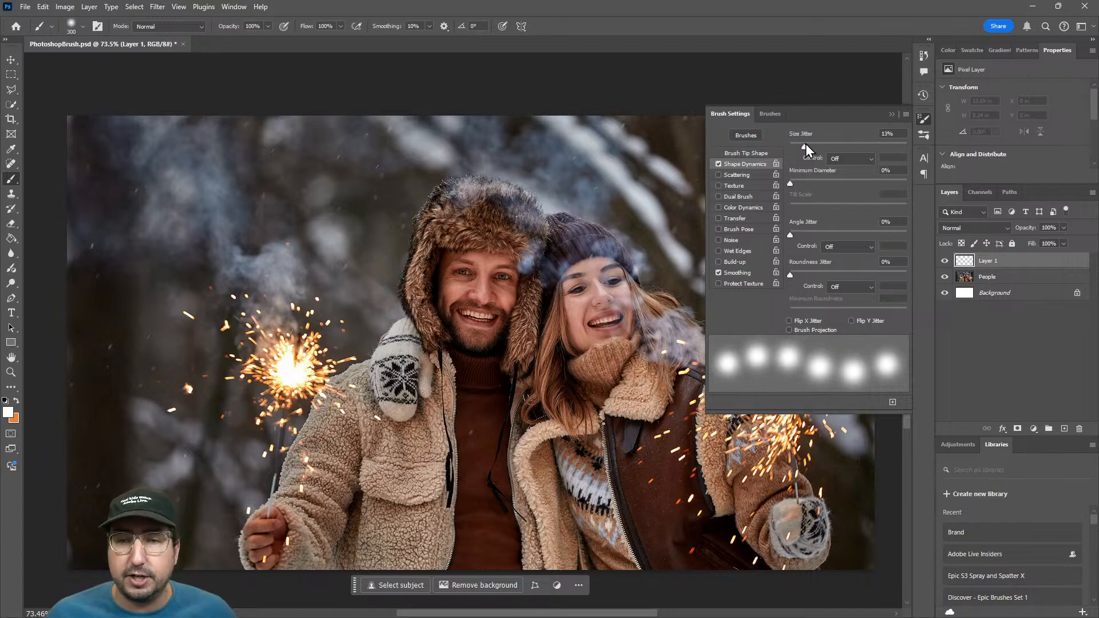
pyautogui.moveTo(806, 148)
pyautogui.mouseDown()
pyautogui.moveTo(847, 147)
pyautogui.moveTo(838, 143)
pyautogui.mouseUp()
pyautogui.moveTo(194, 197); pyautogui.dragTo(246, 246)
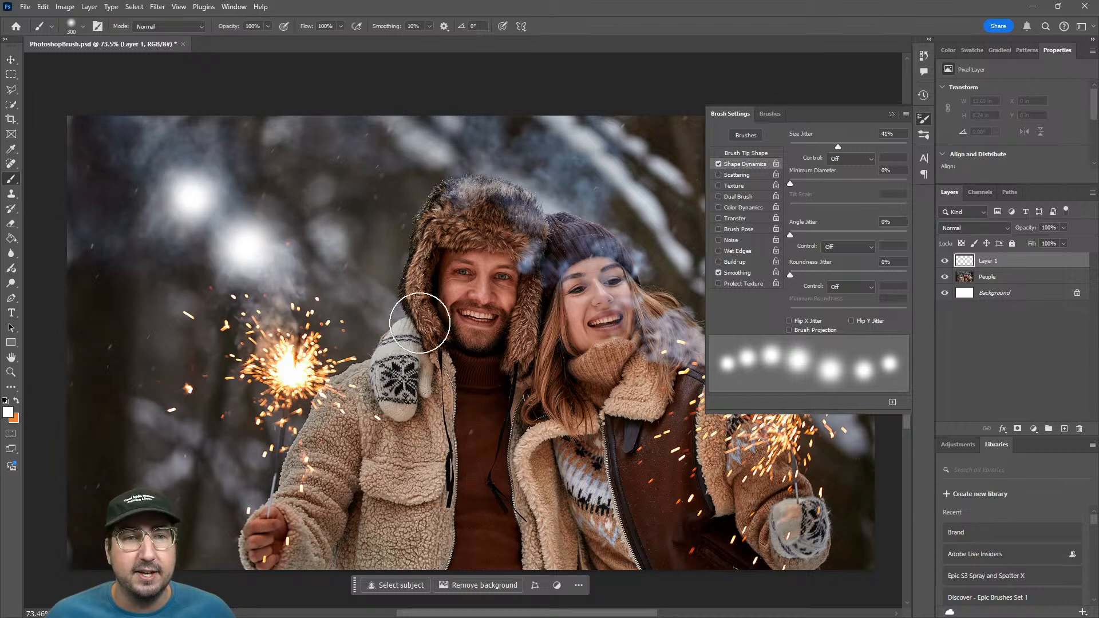
pyautogui.moveTo(419, 322); pyautogui.dragTo(541, 343)
# - Set the size jitter to 86%, scatter test dabs over the photo, and undo all the test strokes
pyautogui.click(845, 147)
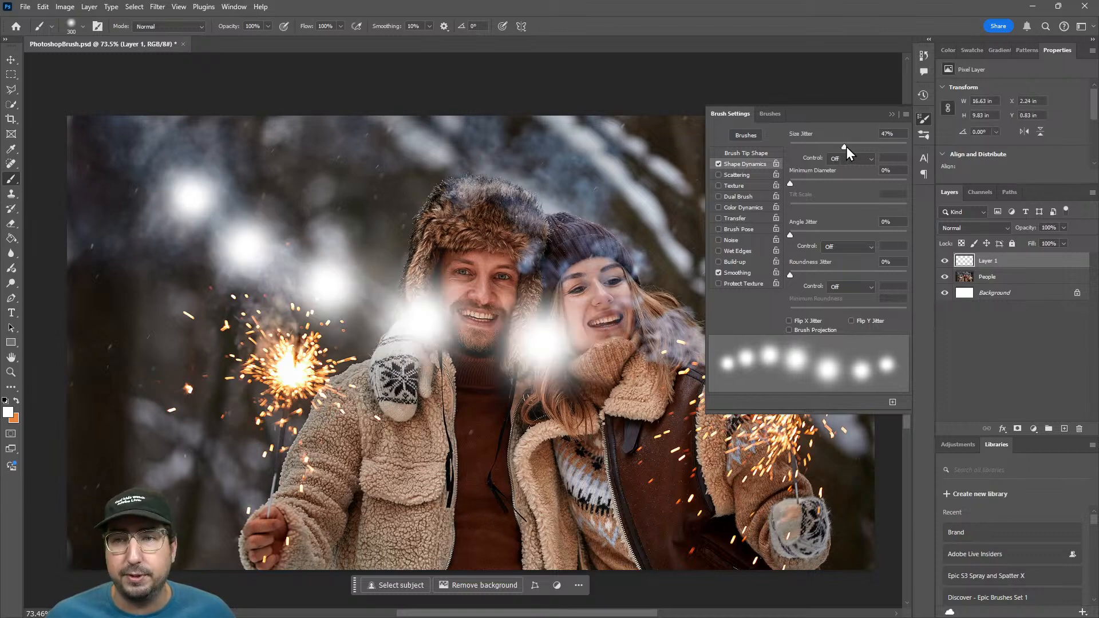
pyautogui.moveTo(846, 146); pyautogui.dragTo(891, 145)
pyautogui.moveTo(294, 150)
pyautogui.mouseDown()
pyautogui.moveTo(601, 286)
pyautogui.moveTo(171, 417)
pyautogui.moveTo(727, 515)
pyautogui.moveTo(675, 475)
pyautogui.mouseUp()
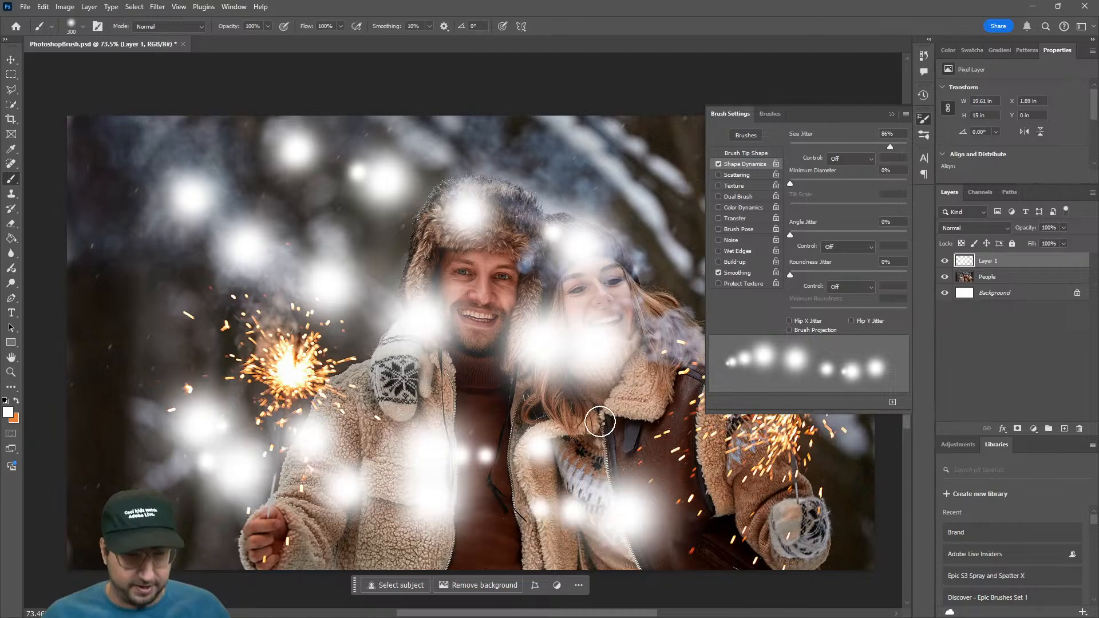
pyautogui.hotkey('ctrl', 'z')
pyautogui.hotkey('ctrl', 'z')
pyautogui.hotkey('ctrl', 'z')
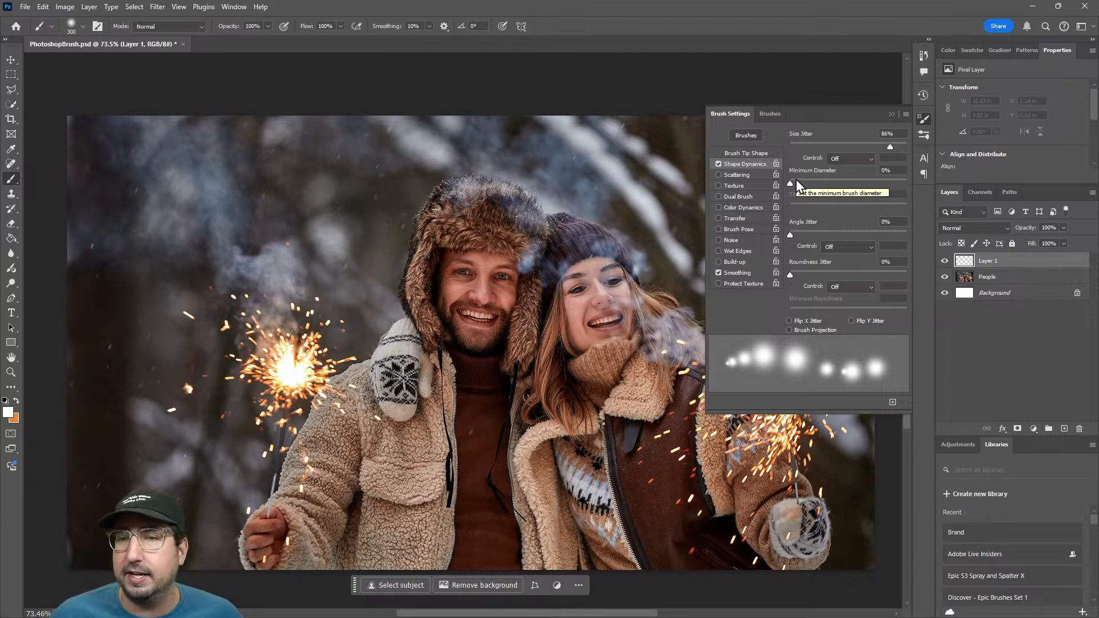
# - Set the angle jitter to 20%
pyautogui.click(813, 232)
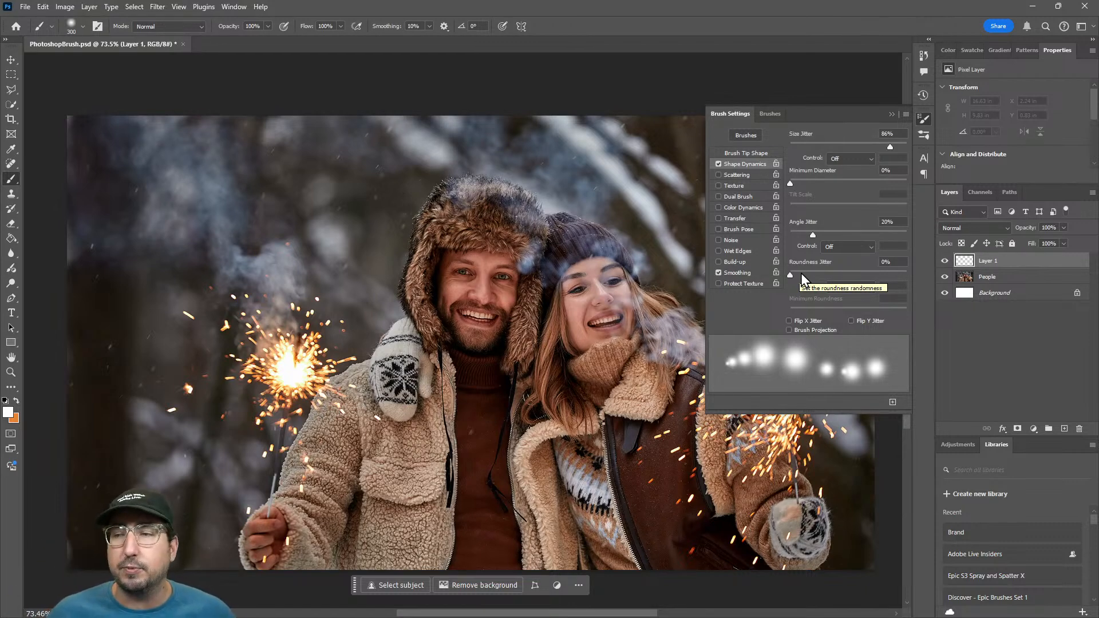
# - Set the roundness jitter to 71%, paint test dabs all over the photo, and undo them
pyautogui.moveTo(799, 272); pyautogui.dragTo(867, 273)
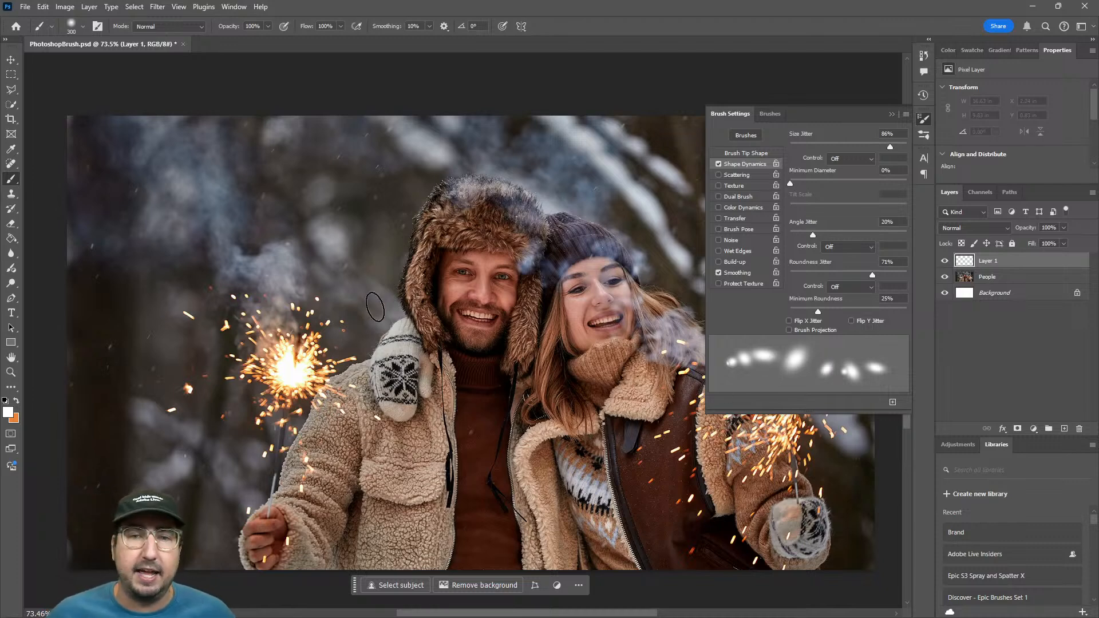
pyautogui.moveTo(136, 151)
pyautogui.mouseDown()
pyautogui.moveTo(515, 324)
pyautogui.moveTo(646, 340)
pyautogui.mouseUp()
pyautogui.moveTo(441, 211)
pyautogui.mouseDown()
pyautogui.moveTo(229, 314)
pyautogui.moveTo(704, 522)
pyautogui.moveTo(240, 412)
pyautogui.moveTo(847, 520)
pyautogui.moveTo(789, 518)
pyautogui.mouseUp()
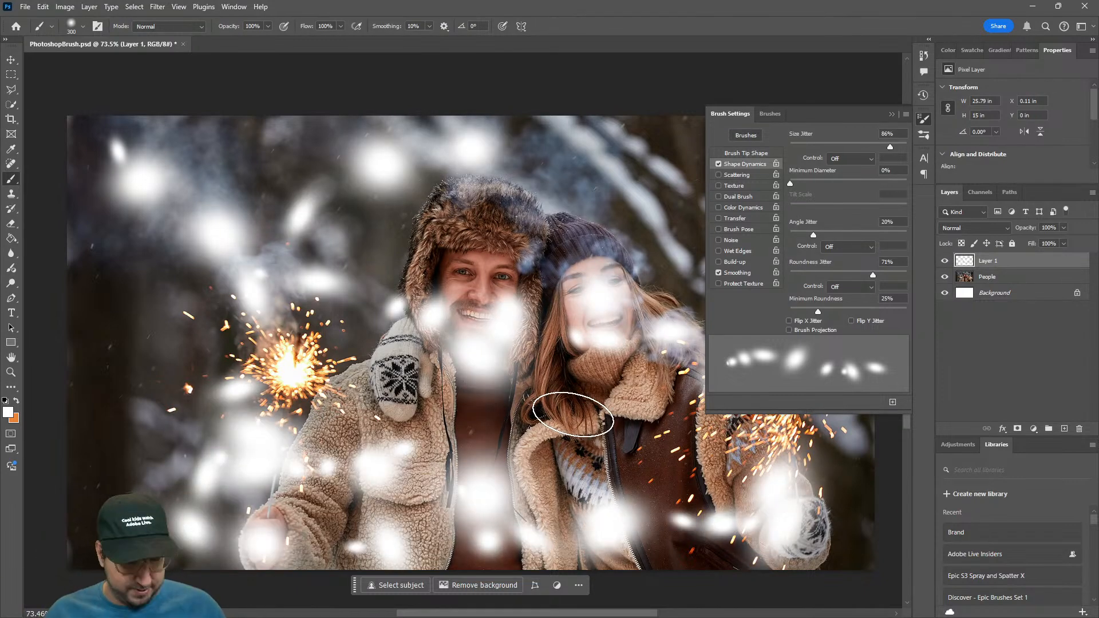
pyautogui.hotkey('ctrl', 'z')
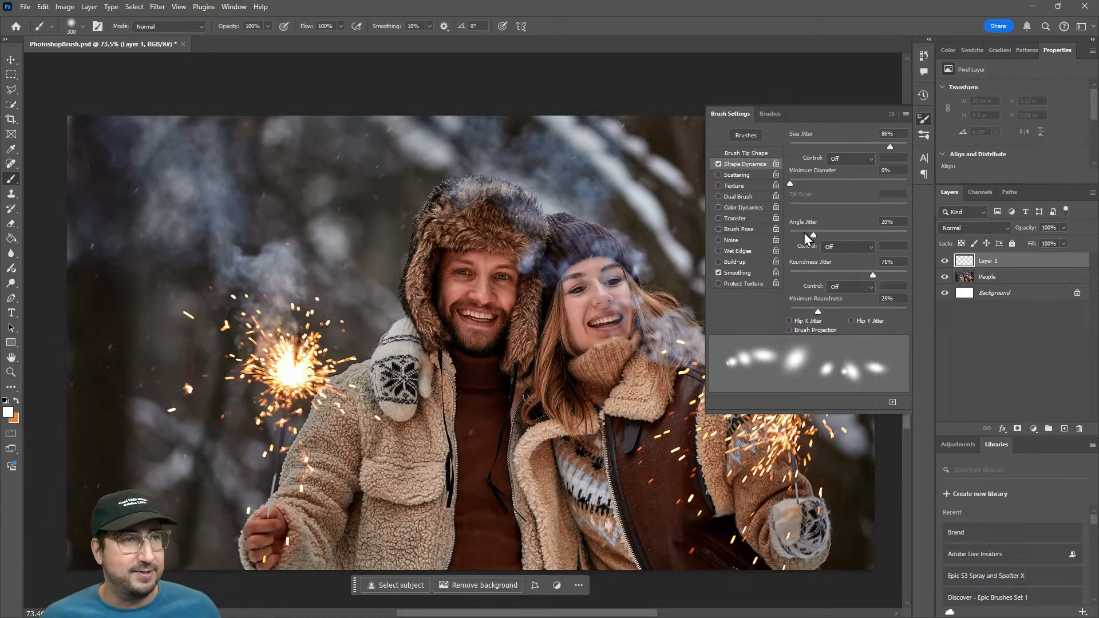
# - Set angle jitter to 37%, roundness jitter to 77% and minimum roundness to 17%, undoing a vertical test stroke
pyautogui.click(837, 232)
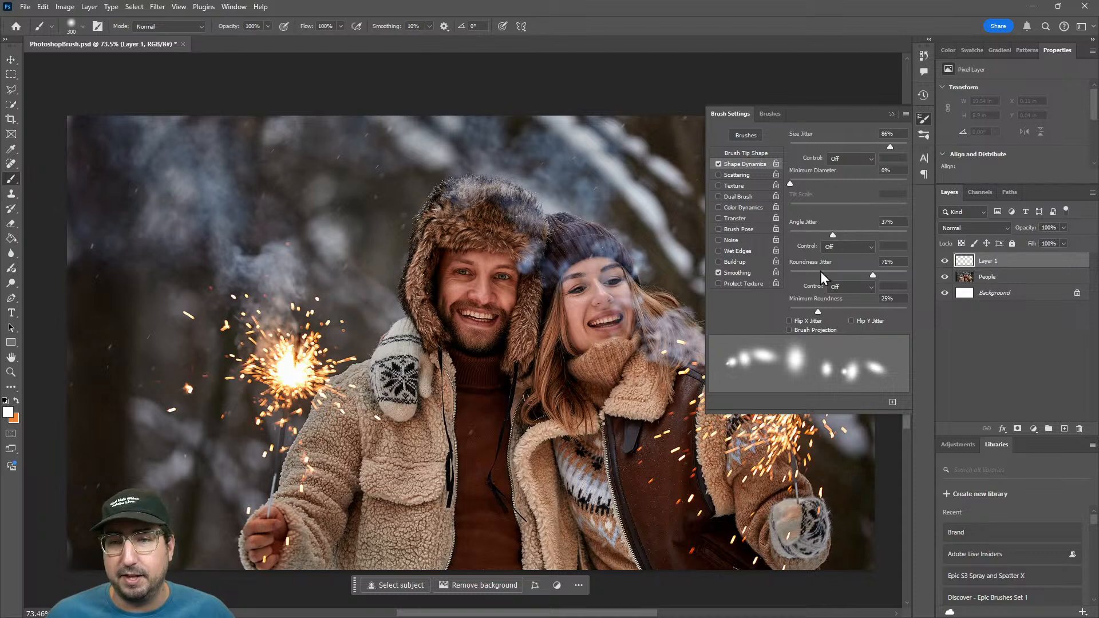
pyautogui.moveTo(848, 272)
pyautogui.mouseDown()
pyautogui.moveTo(823, 272)
pyautogui.moveTo(905, 268)
pyautogui.moveTo(866, 273)
pyautogui.moveTo(880, 272)
pyautogui.mouseUp()
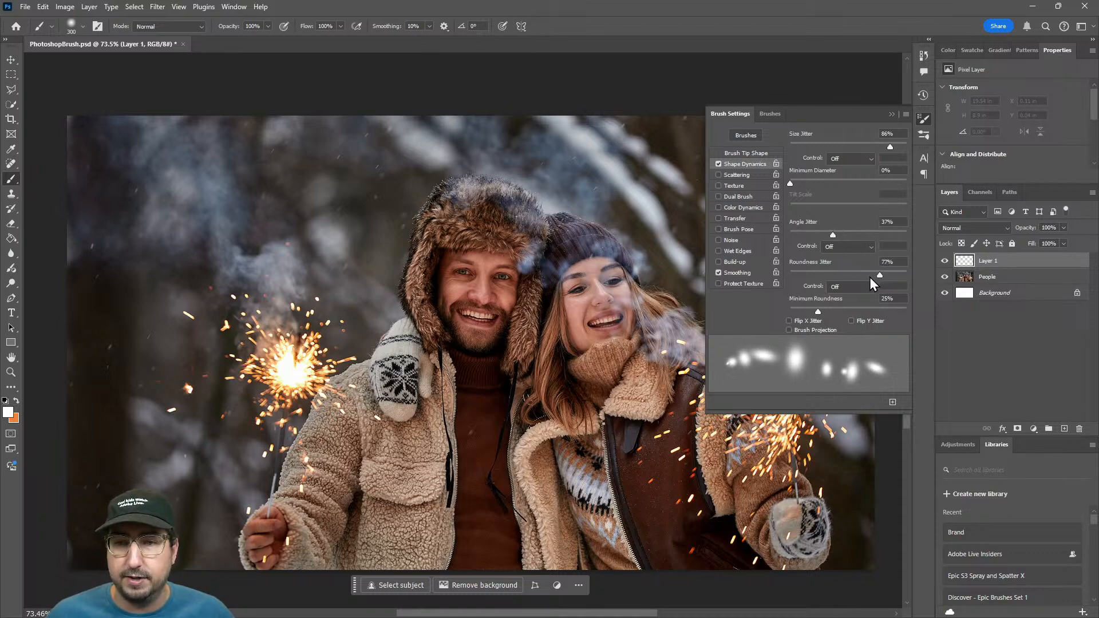
pyautogui.moveTo(816, 310)
pyautogui.mouseDown()
pyautogui.moveTo(846, 309)
pyautogui.moveTo(801, 311)
pyautogui.mouseUp()
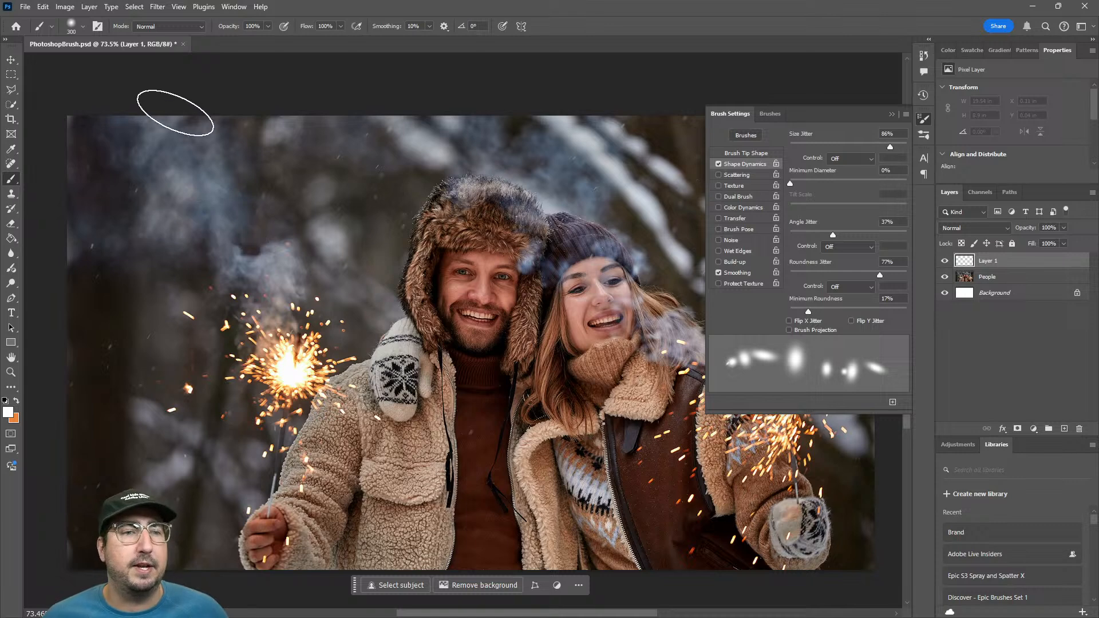
pyautogui.moveTo(174, 195); pyautogui.dragTo(165, 452)
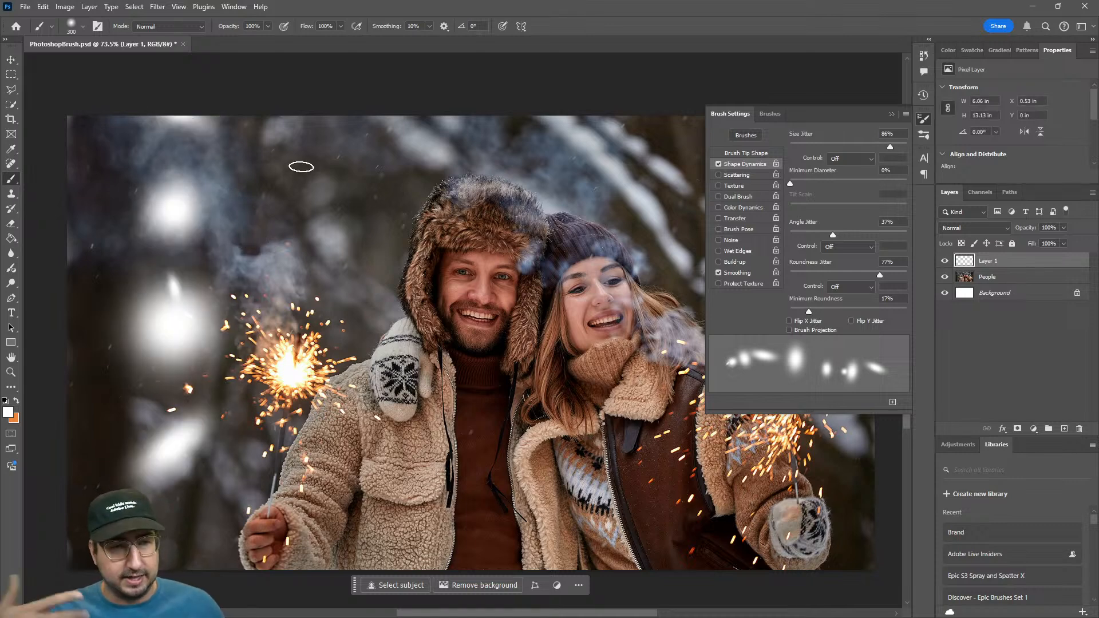
pyautogui.hotkey('ctrl', 'z')
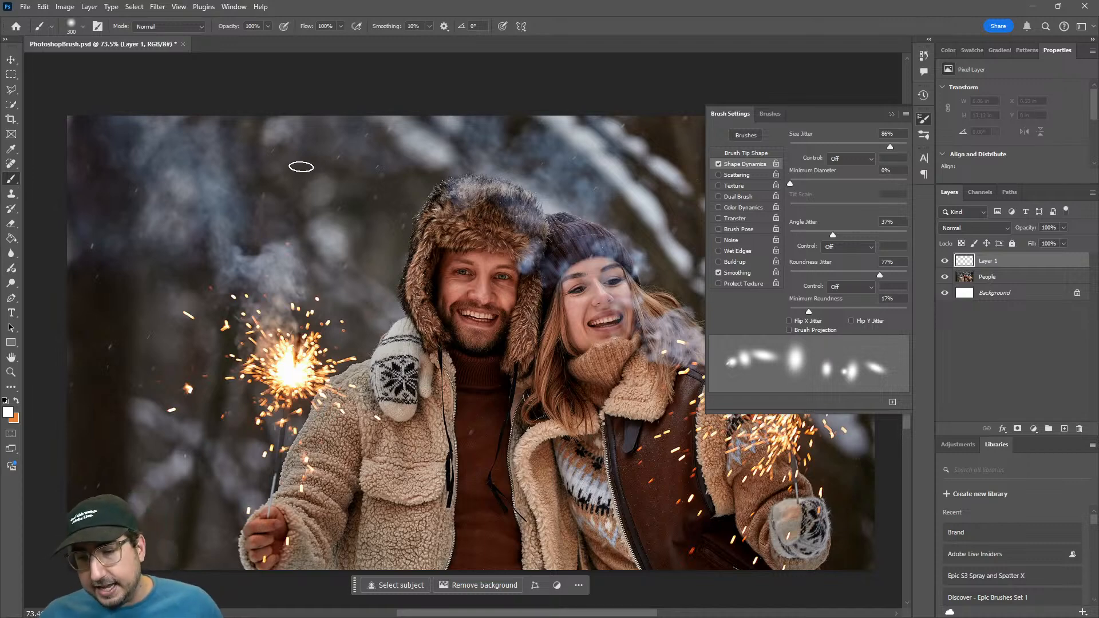
# - Enable Scattering with scatter at 142%, count at 1 and count jitter at 14%
pyautogui.click(742, 175)
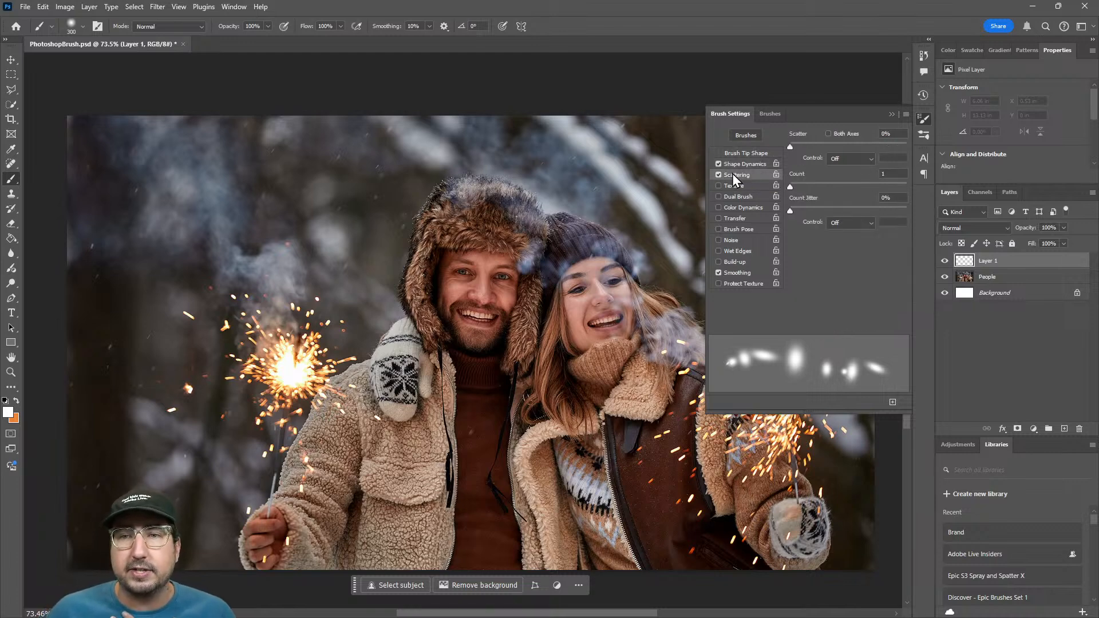
pyautogui.moveTo(790, 146)
pyautogui.mouseDown()
pyautogui.moveTo(877, 145)
pyautogui.moveTo(791, 145)
pyautogui.moveTo(807, 148)
pyautogui.mouseUp()
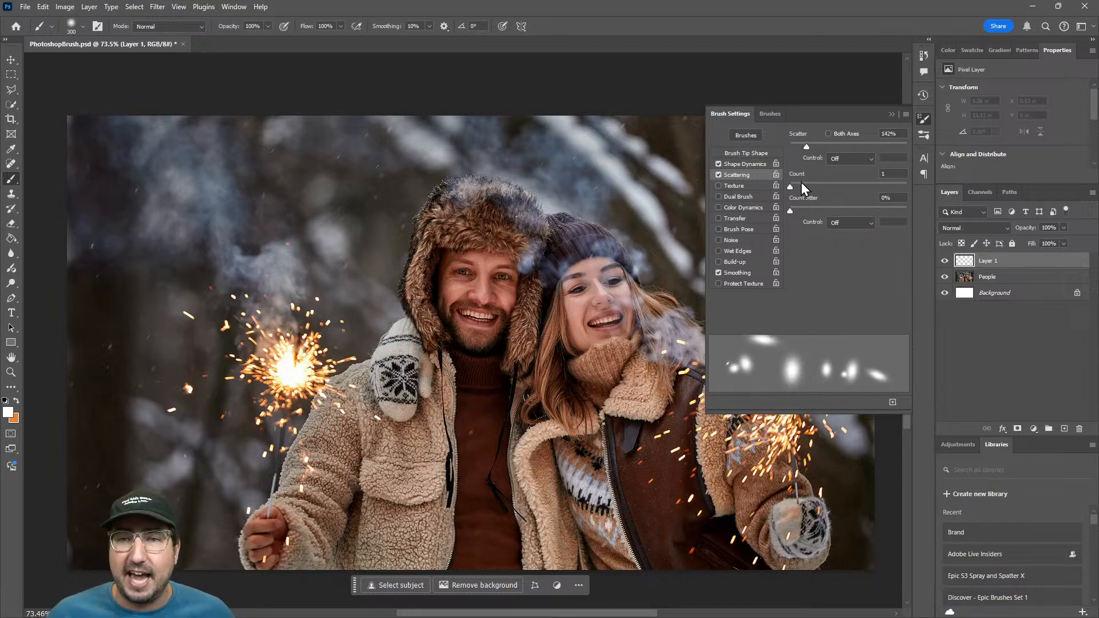
pyautogui.moveTo(791, 188)
pyautogui.mouseDown()
pyautogui.moveTo(803, 187)
pyautogui.moveTo(791, 186)
pyautogui.mouseUp()
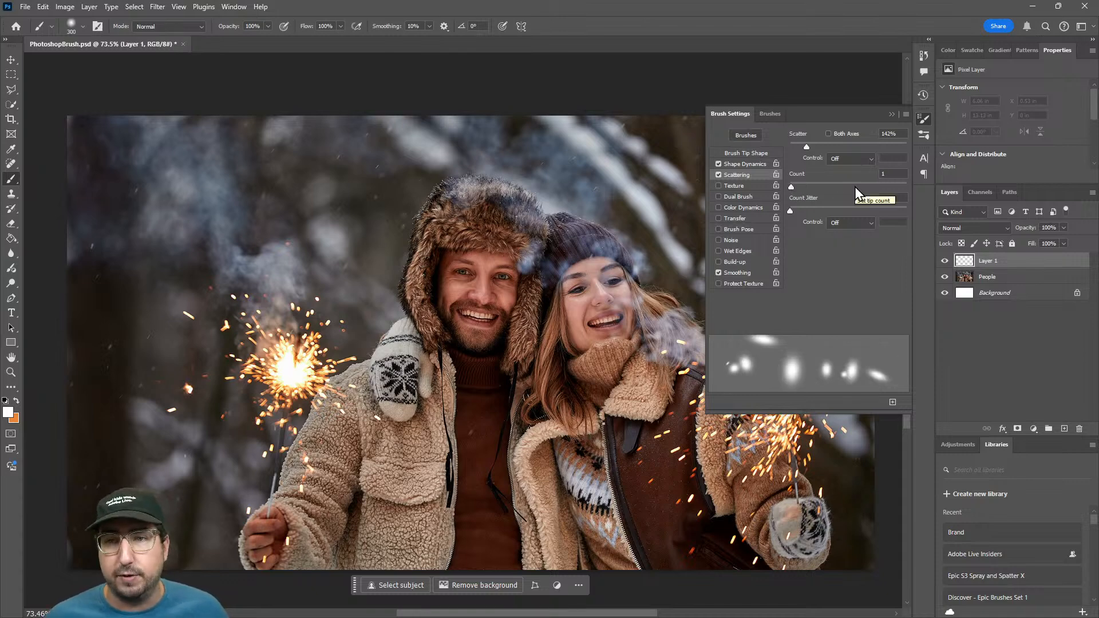
pyautogui.moveTo(824, 208); pyautogui.dragTo(818, 215)
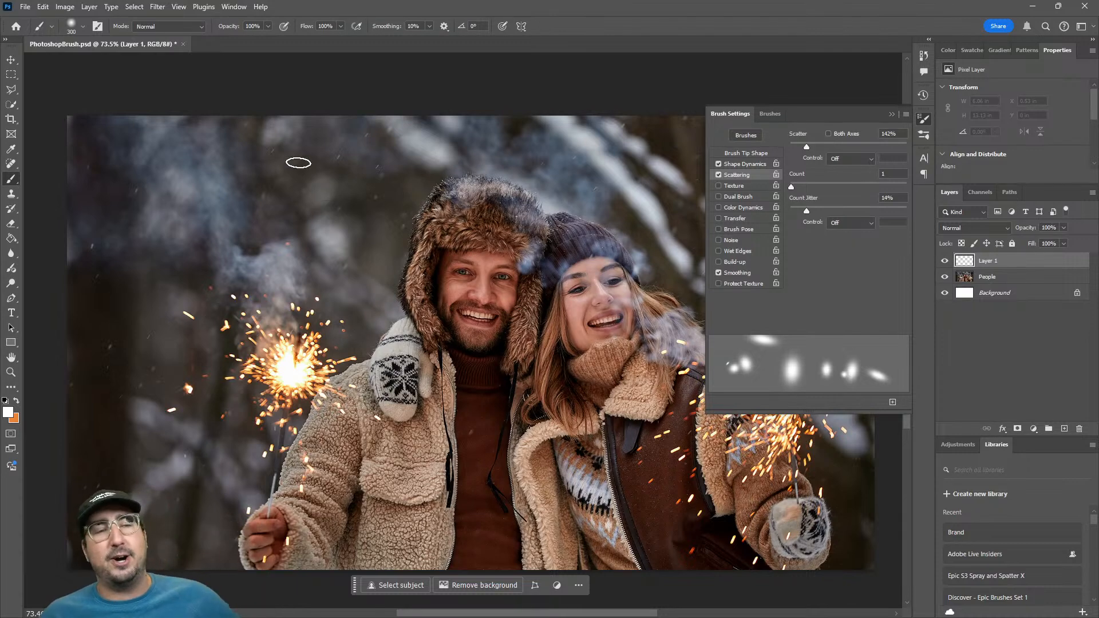
# - Paint vertical test strokes of scattered dabs across the photo and undo them all
pyautogui.moveTo(167, 124); pyautogui.dragTo(170, 464)
pyautogui.moveTo(285, 121)
pyautogui.mouseDown()
pyautogui.moveTo(281, 246)
pyautogui.moveTo(300, 498)
pyautogui.mouseUp()
pyautogui.moveTo(401, 110)
pyautogui.mouseDown()
pyautogui.moveTo(429, 298)
pyautogui.moveTo(415, 486)
pyautogui.mouseUp()
pyautogui.moveTo(558, 94)
pyautogui.mouseDown()
pyautogui.moveTo(515, 487)
pyautogui.moveTo(542, 490)
pyautogui.mouseUp()
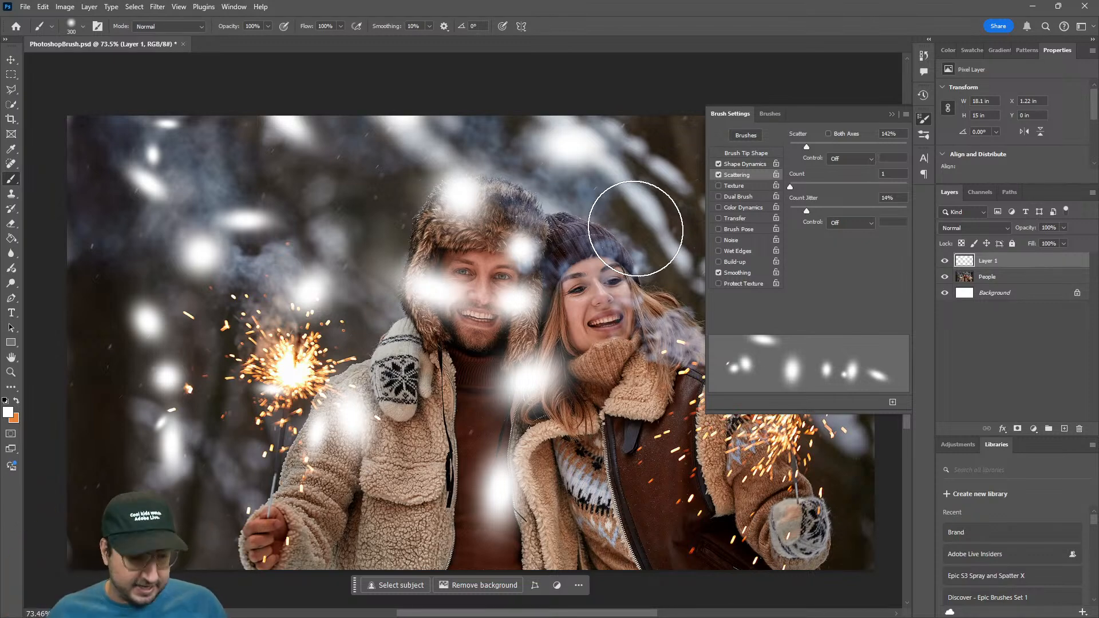
pyautogui.hotkey('ctrl', 'z')
pyautogui.hotkey('ctrl', 'z')
pyautogui.hotkey('ctrl', 'z')
pyautogui.hotkey('ctrl', 'z')
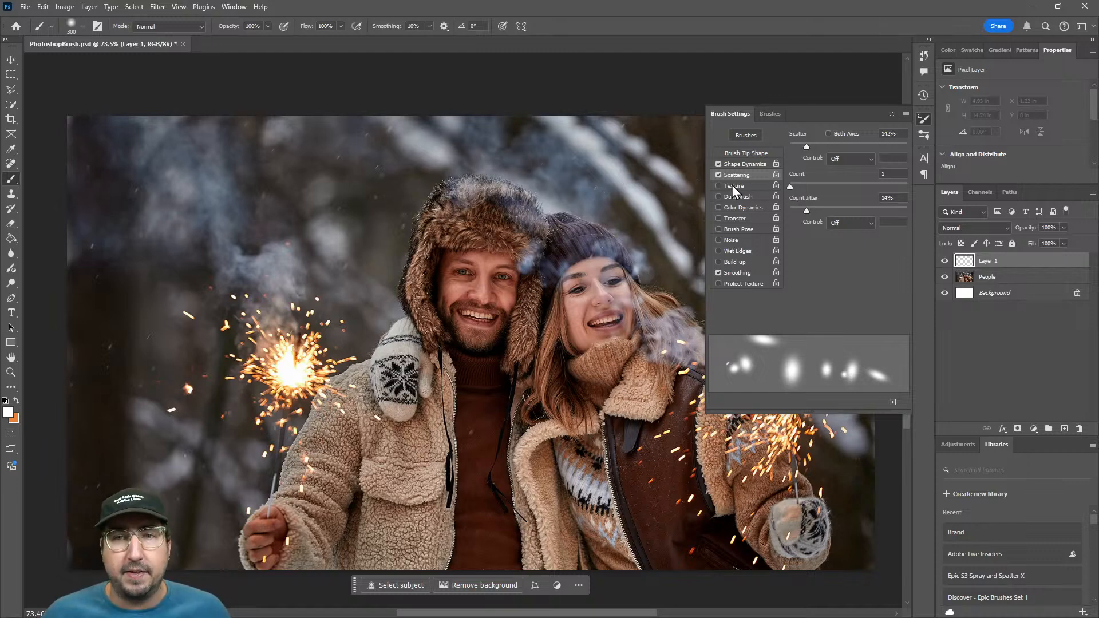
pyautogui.moveTo(182, 190)
pyautogui.mouseDown()
pyautogui.moveTo(213, 245)
pyautogui.moveTo(218, 426)
pyautogui.mouseUp()
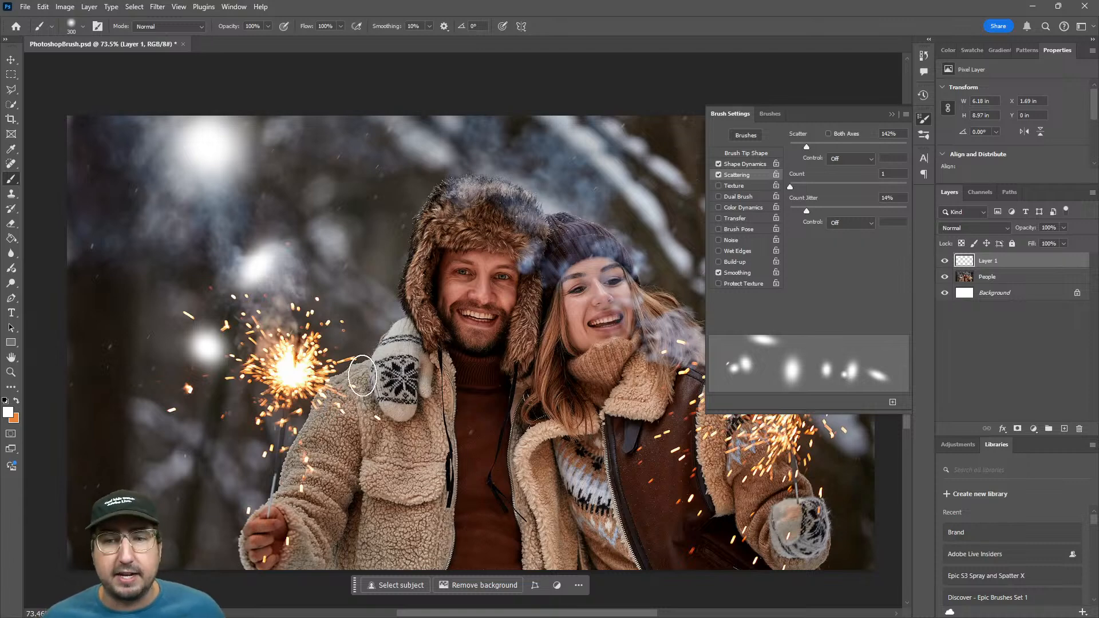
pyautogui.hotkey('ctrl', 'z')
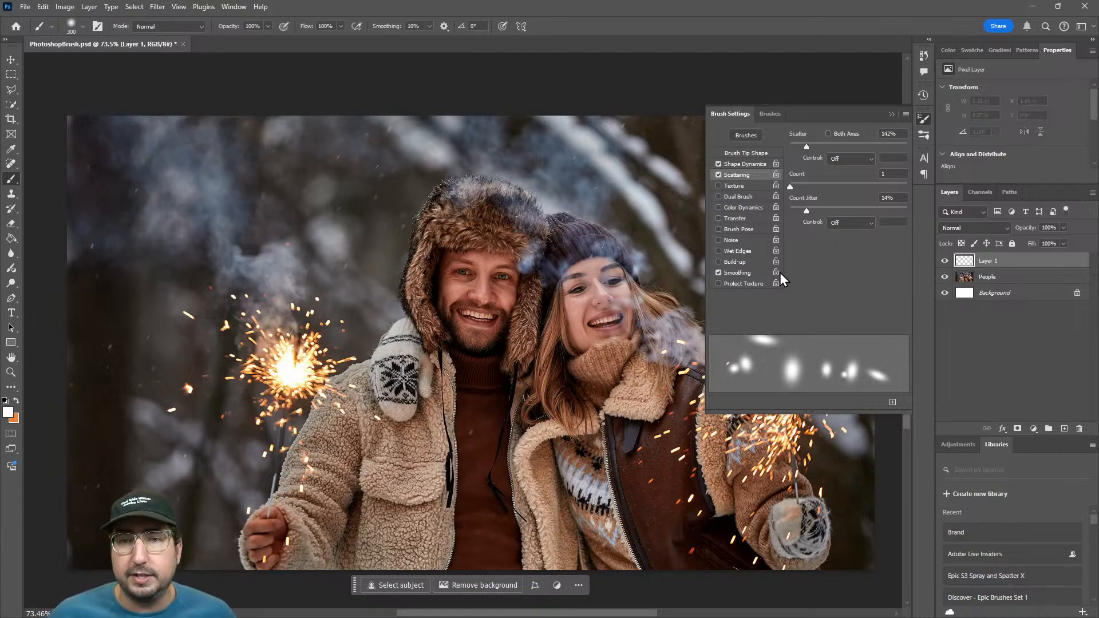
# - Enable Texture for the brush and choose the third pattern in the Water group
pyautogui.click(736, 186)
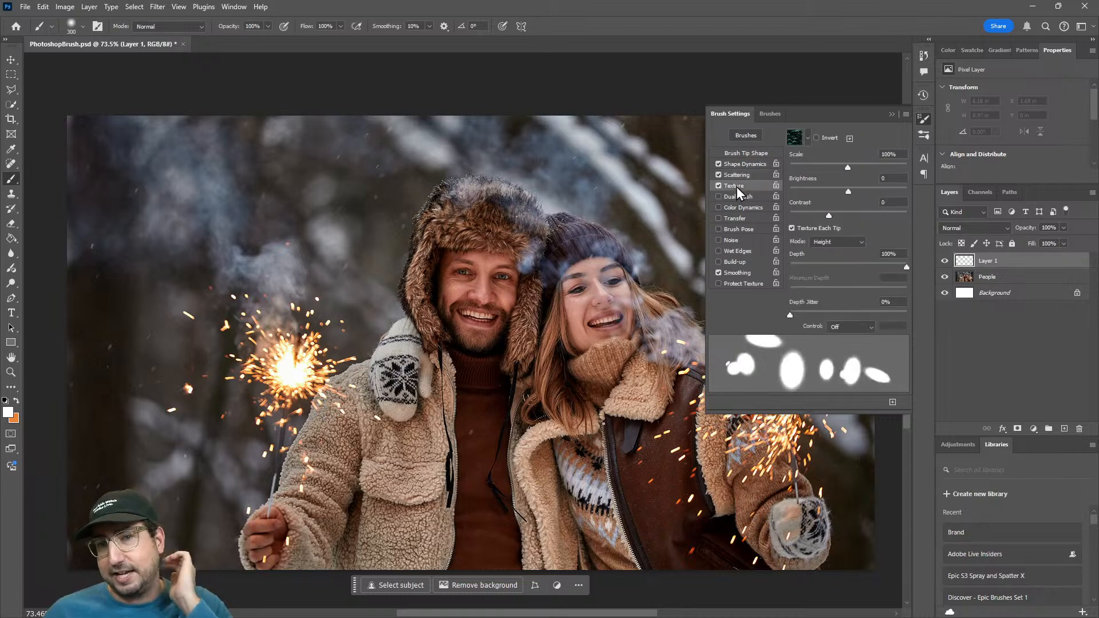
pyautogui.click(808, 138)
pyautogui.scroll(-1, 751, 234)
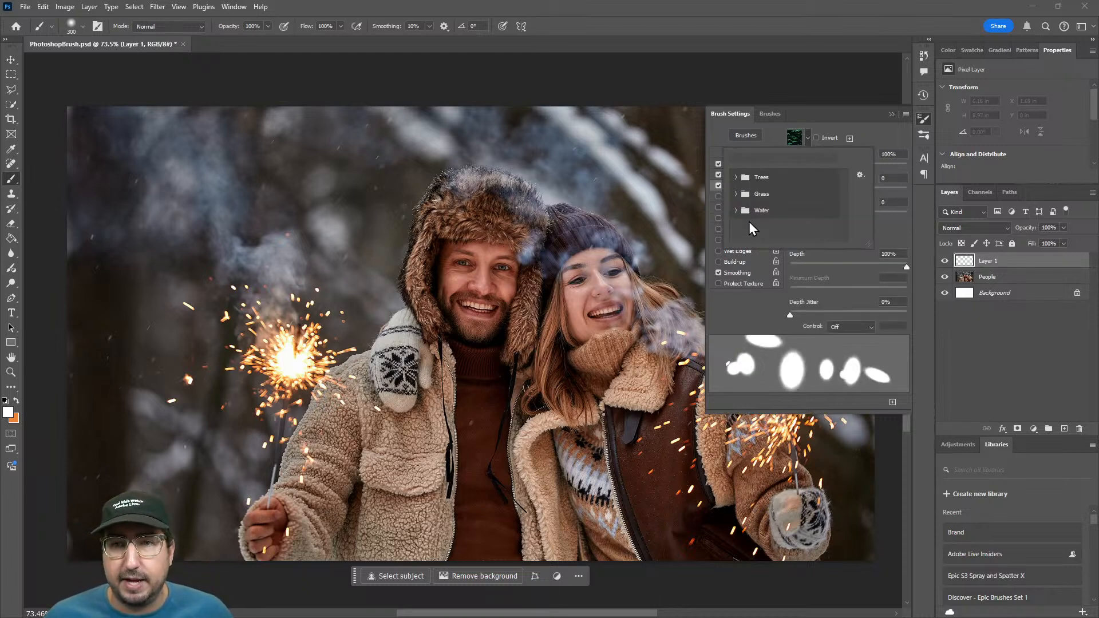
pyautogui.click(736, 211)
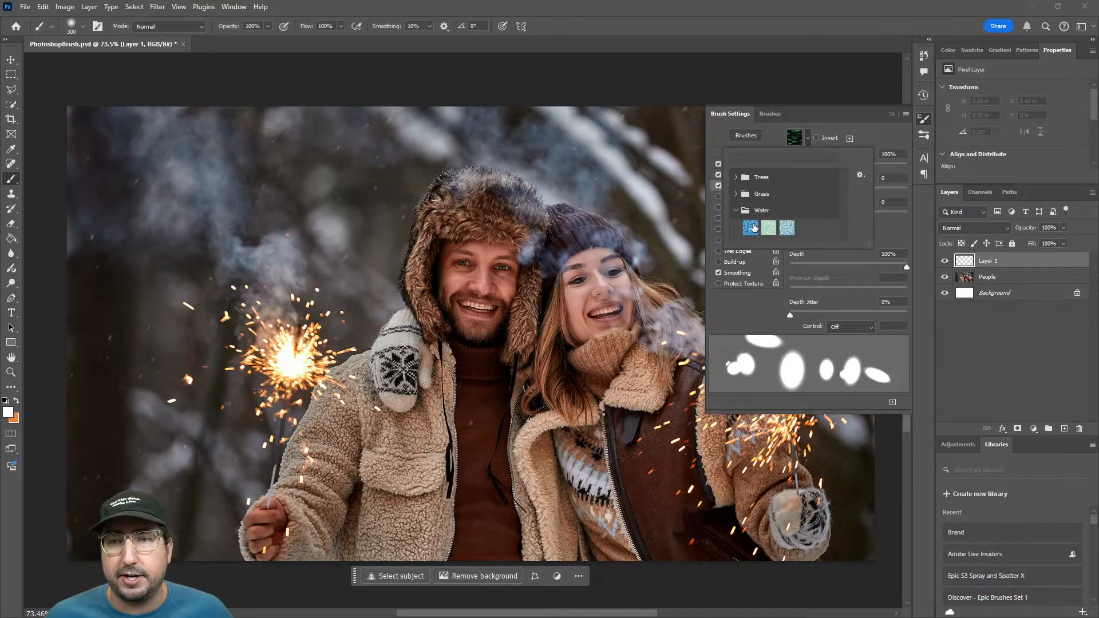
pyautogui.click(748, 229)
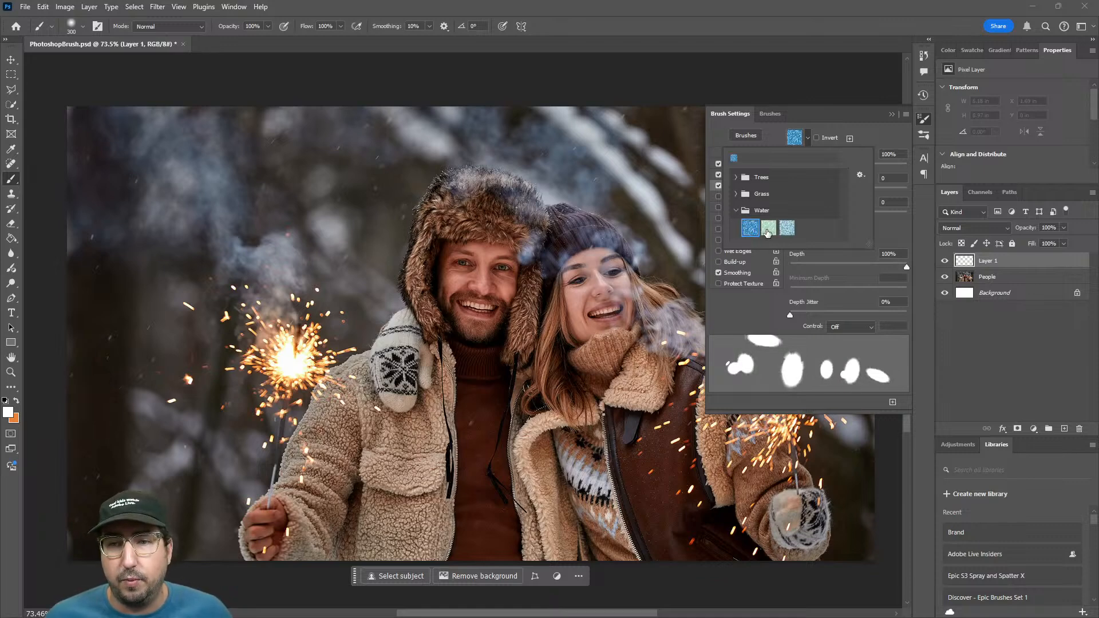
pyautogui.click(768, 228)
pyautogui.click(788, 228)
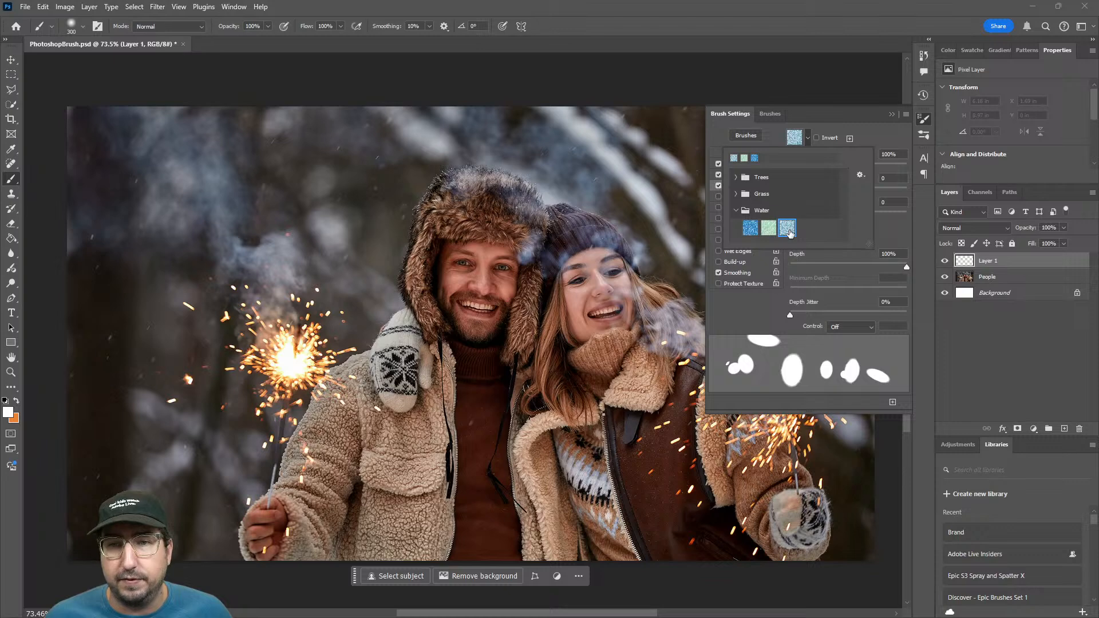
pyautogui.click(803, 127)
# - Set the texture's scale to 55%, brightness to -134, contrast to 34 and depth jitter to 71%
pyautogui.moveTo(841, 163); pyautogui.dragTo(822, 164)
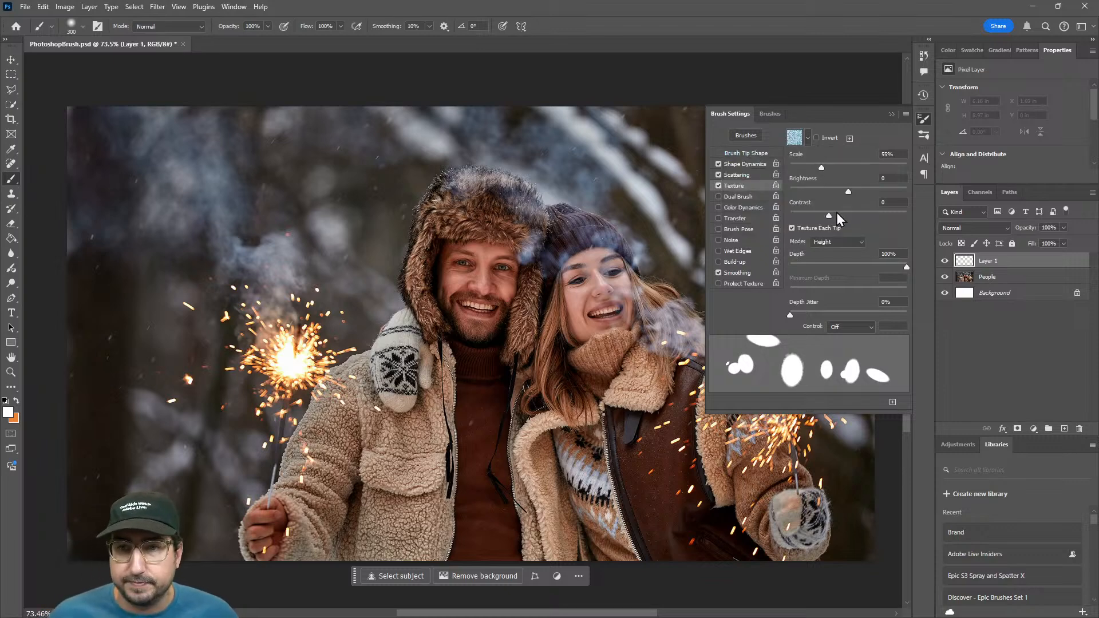
pyautogui.moveTo(828, 215)
pyautogui.mouseDown()
pyautogui.moveTo(883, 216)
pyautogui.moveTo(855, 214)
pyautogui.moveTo(847, 191)
pyautogui.moveTo(775, 197)
pyautogui.mouseUp()
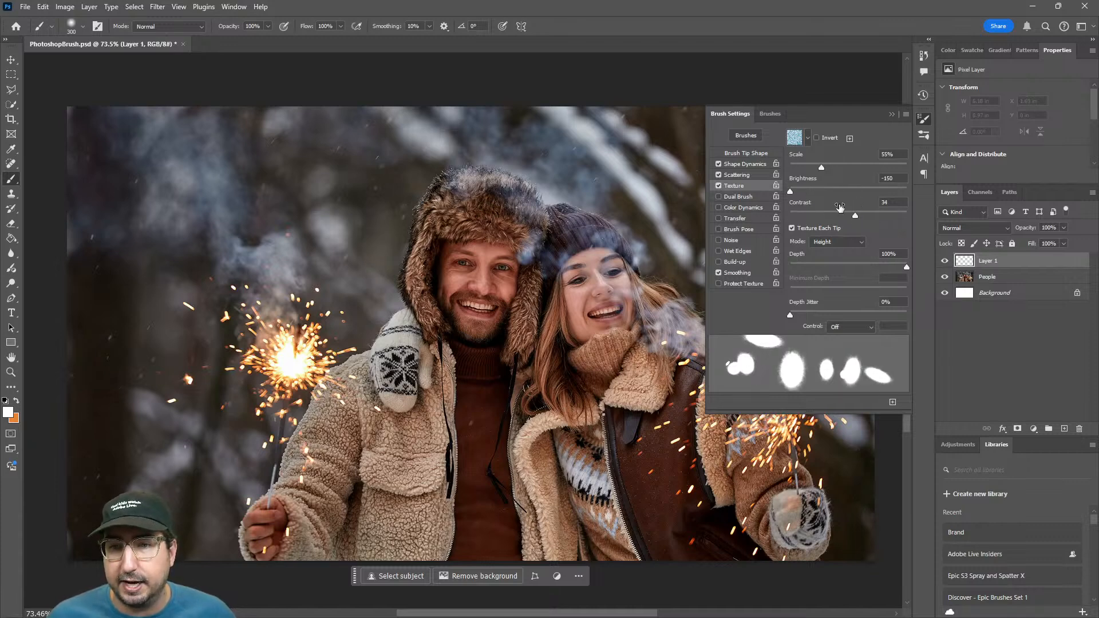
pyautogui.click(792, 188)
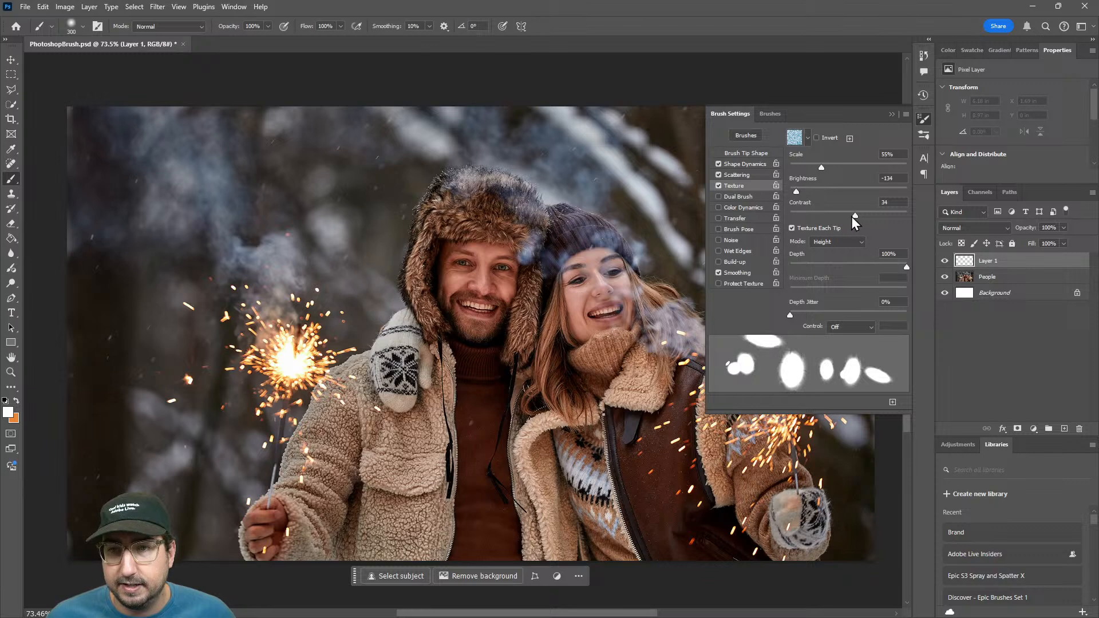
pyautogui.moveTo(852, 215)
pyautogui.mouseDown()
pyautogui.moveTo(822, 212)
pyautogui.moveTo(893, 211)
pyautogui.moveTo(868, 212)
pyautogui.mouseUp()
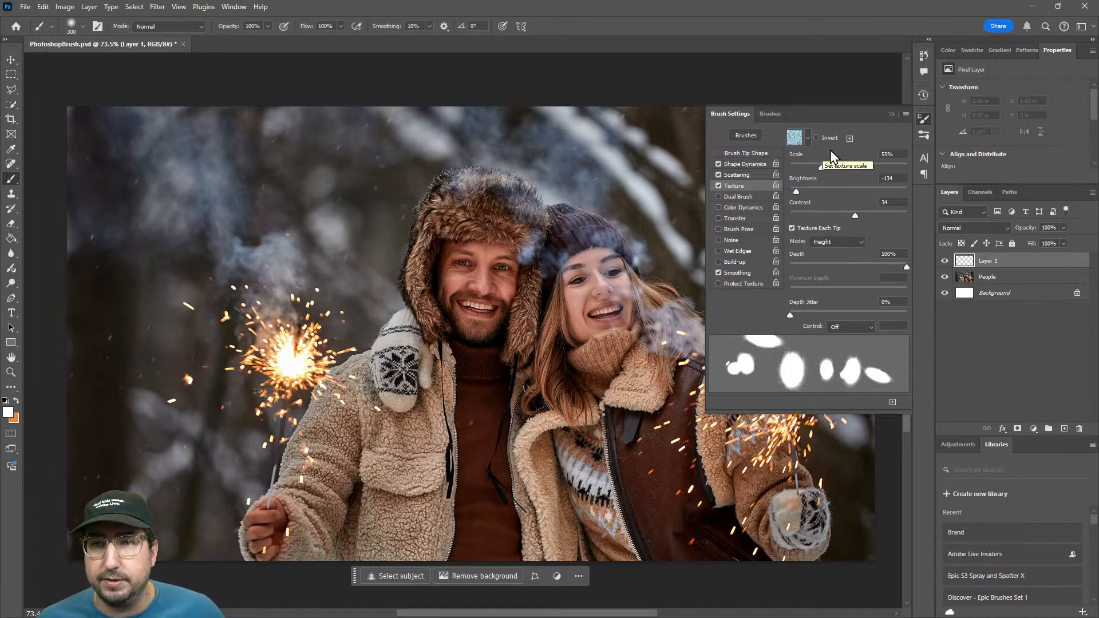
pyautogui.moveTo(790, 314)
pyautogui.mouseDown()
pyautogui.moveTo(898, 304)
pyautogui.moveTo(872, 306)
pyautogui.mouseUp()
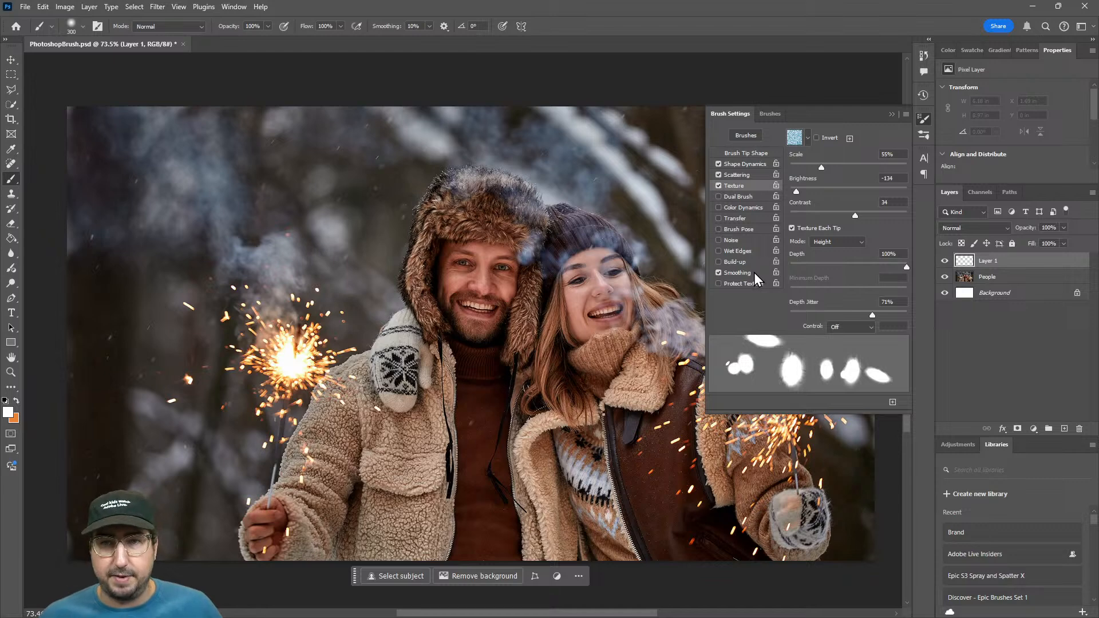
# - Paint a textured test stroke over the dark background beside the sparkler, and switch the texture to the green Water pattern
pyautogui.moveTo(249, 158)
pyautogui.mouseDown()
pyautogui.moveTo(189, 372)
pyautogui.moveTo(97, 418)
pyautogui.mouseUp()
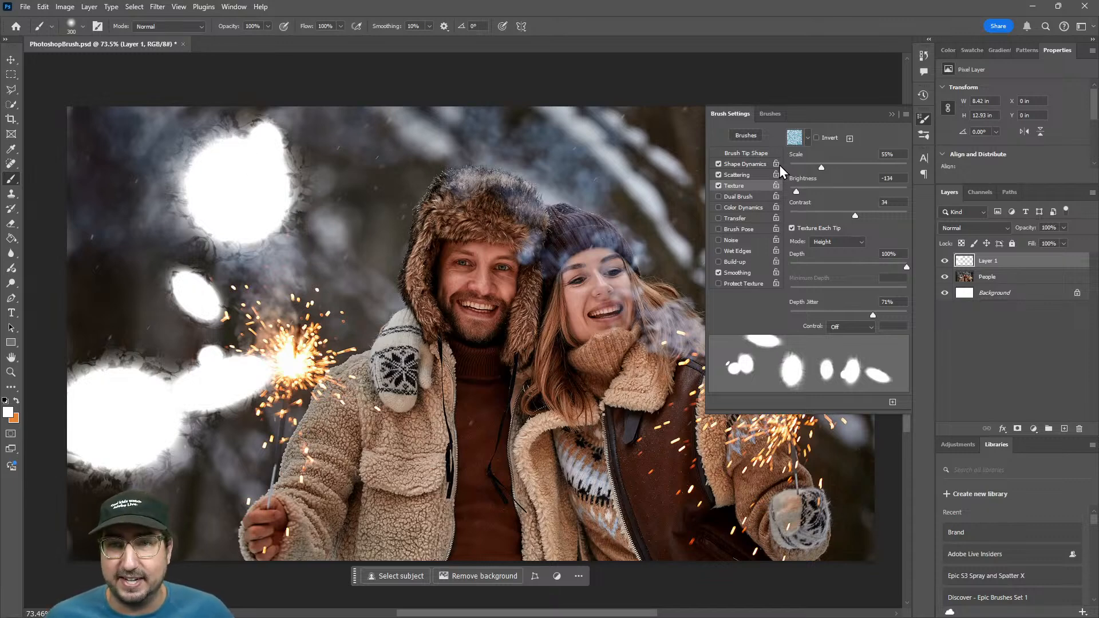
pyautogui.click(807, 137)
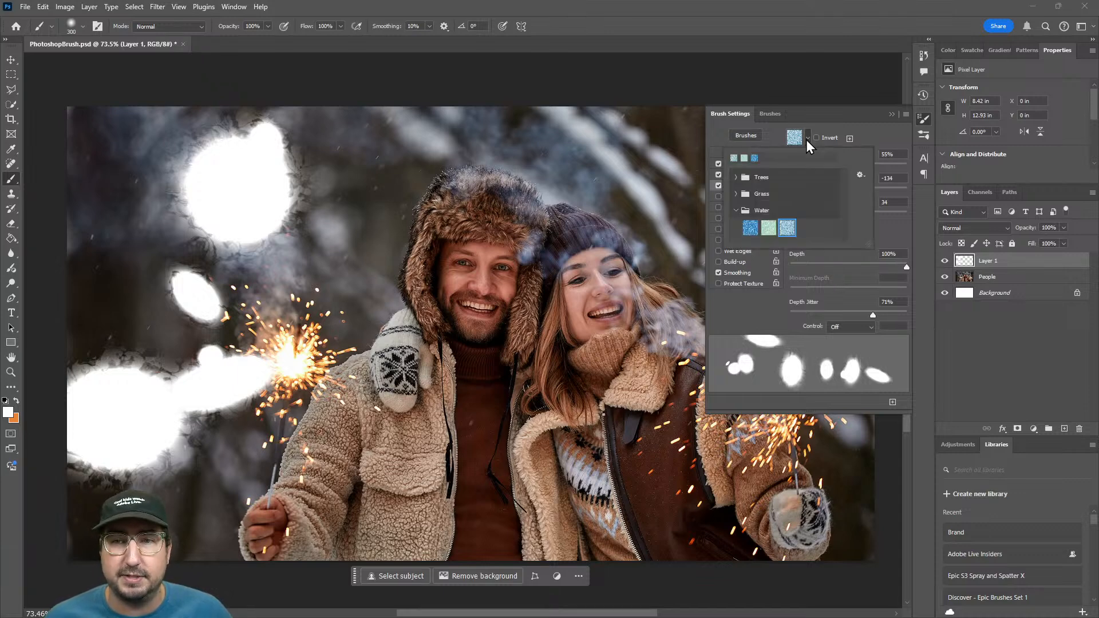
pyautogui.click(808, 139)
pyautogui.click(807, 139)
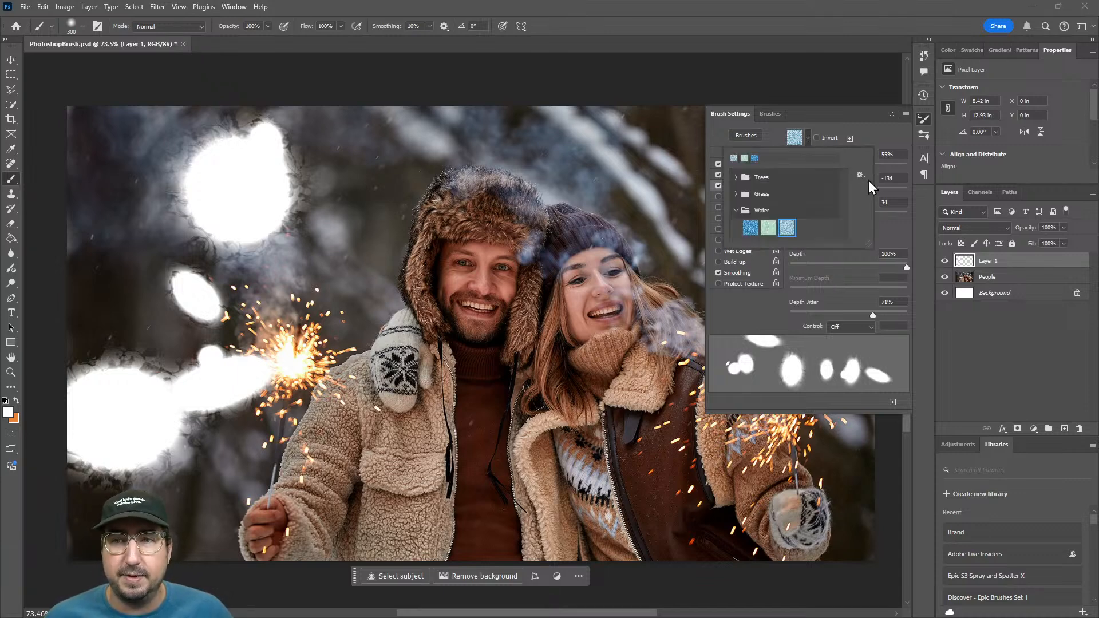
pyautogui.click(867, 179)
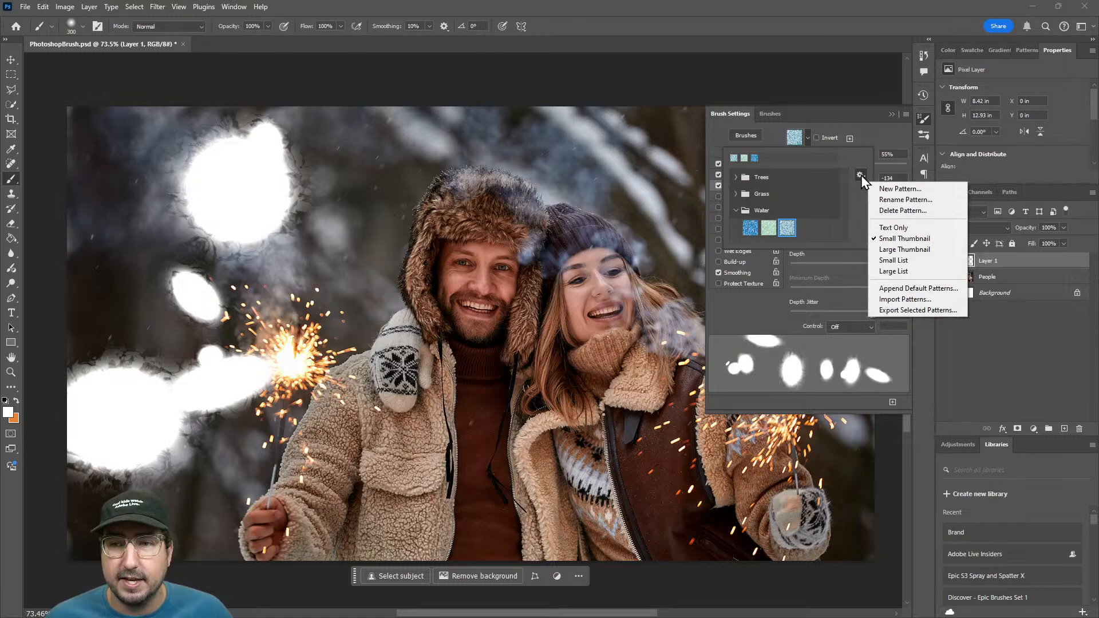
pyautogui.click(861, 175)
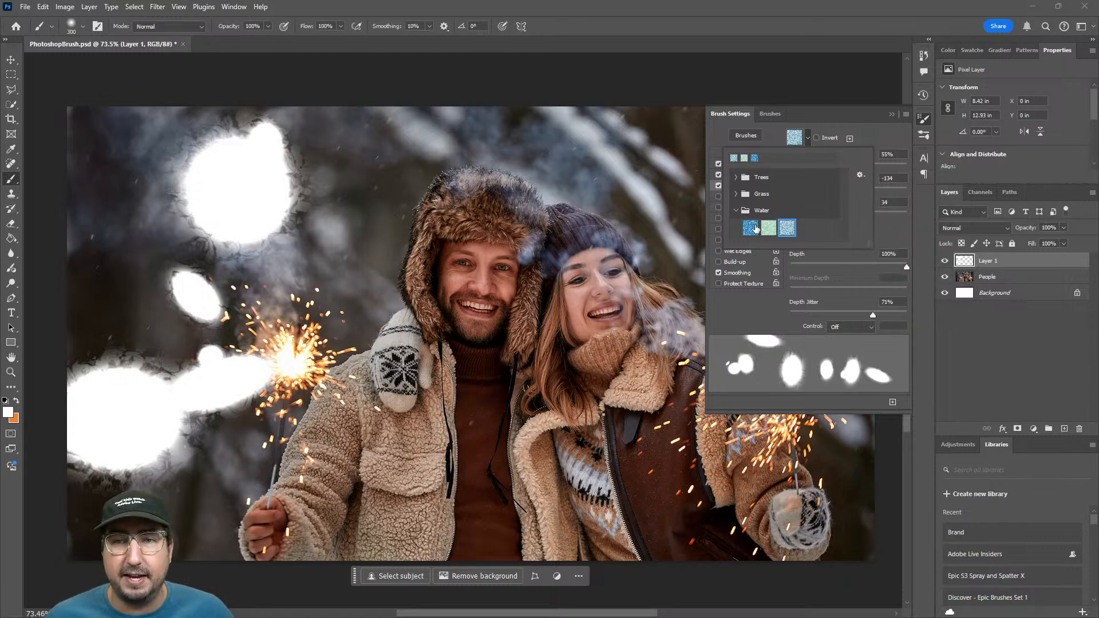
pyautogui.click(768, 230)
# - Paint a test stroke with the green pattern, undo all the textured strokes, and turn off Texture
pyautogui.moveTo(309, 162)
pyautogui.mouseDown()
pyautogui.moveTo(328, 349)
pyautogui.moveTo(295, 455)
pyautogui.moveTo(304, 484)
pyautogui.mouseUp()
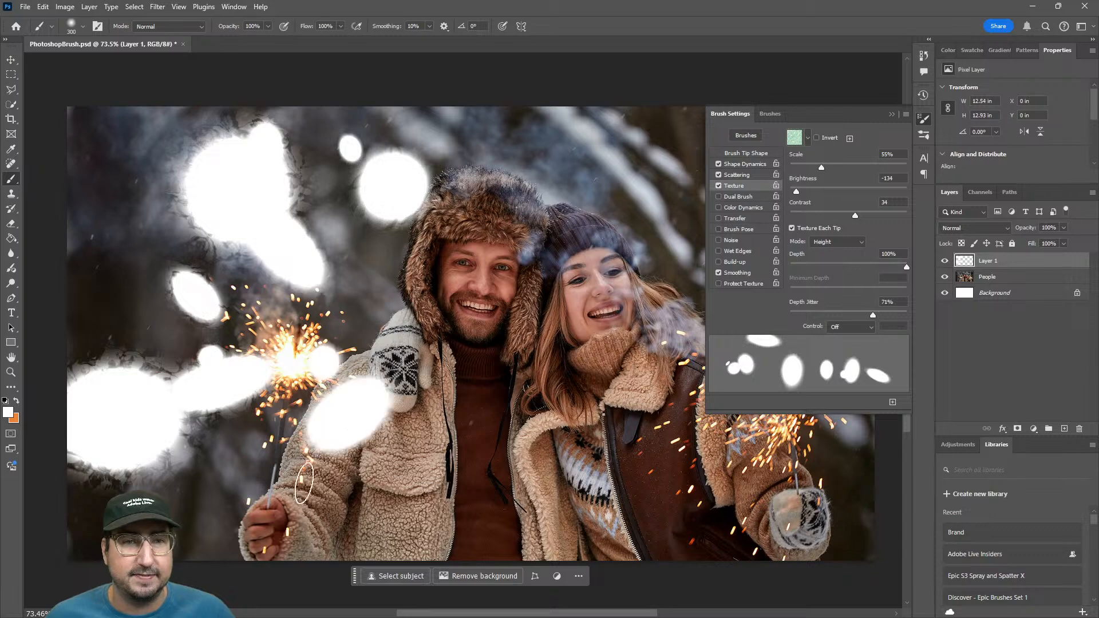
pyautogui.hotkey('ctrl', 'z')
pyautogui.hotkey('ctrl', 'z')
pyautogui.hotkey('ctrl', 'z')
pyautogui.hotkey('ctrl', 'z')
pyautogui.hotkey('ctrl', 'z')
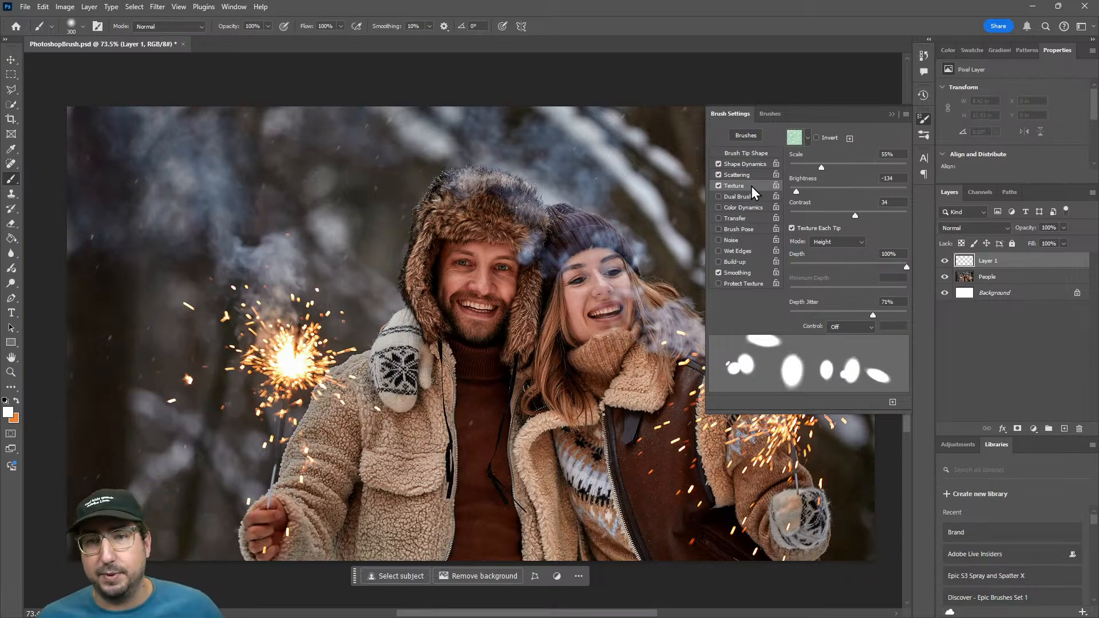
pyautogui.click(719, 186)
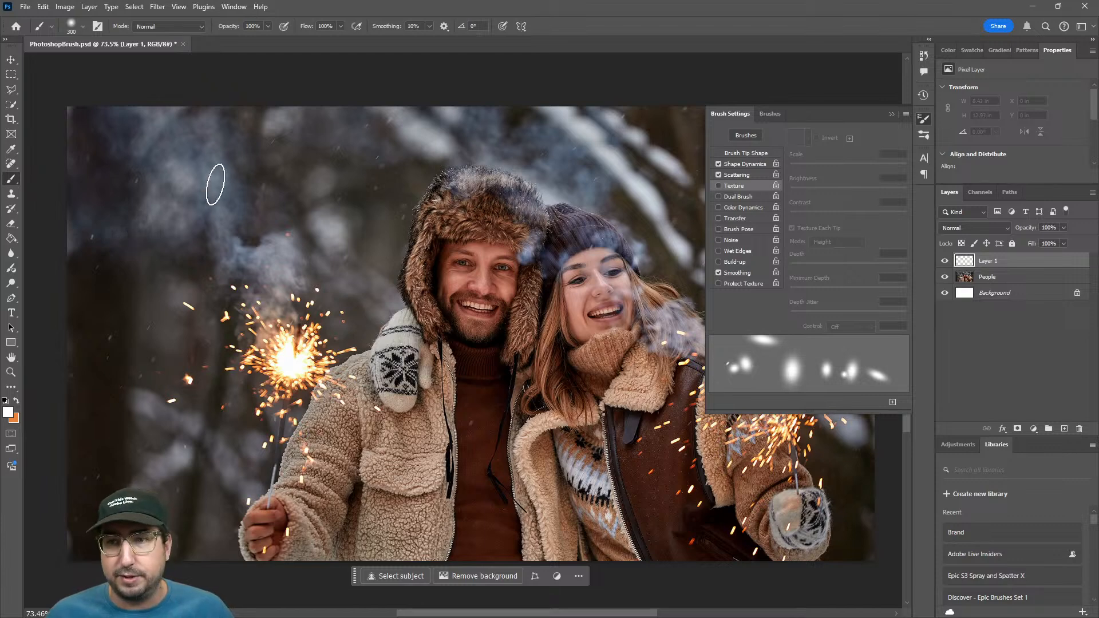
# - Reduce the brush size to 150 px
pyautogui.press('[')
pyautogui.press('[')
pyautogui.press('[')
pyautogui.press('[')
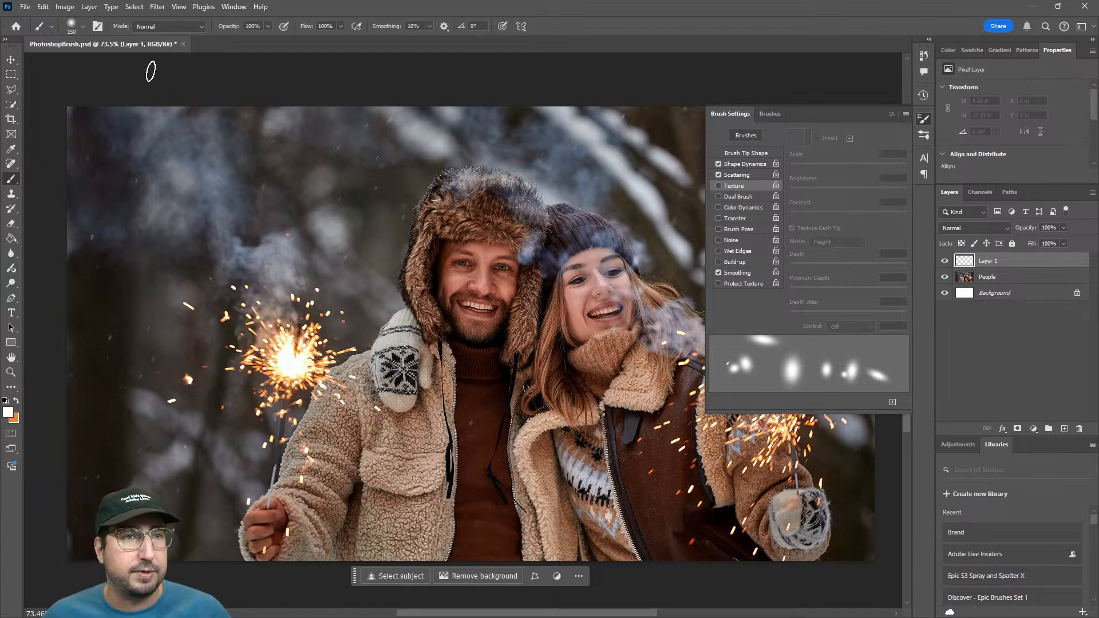
# - Paint scattered white snow in long vertical strokes over the photo, from the dark forest edge to the man's sleeve
pyautogui.click(102, 100)
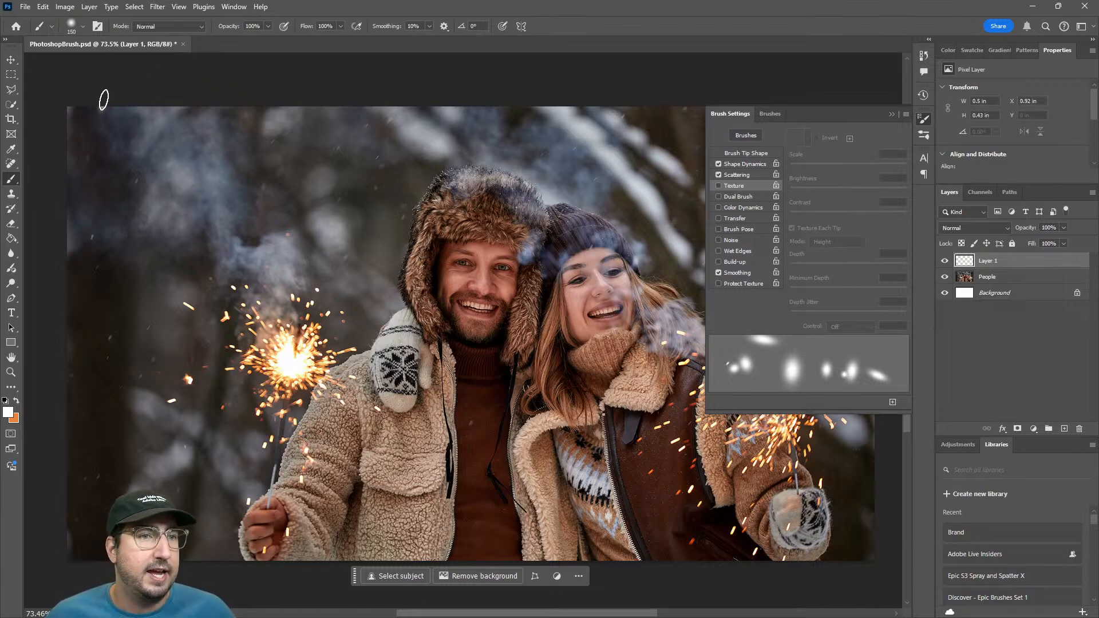
pyautogui.moveTo(115, 487); pyautogui.dragTo(101, 121)
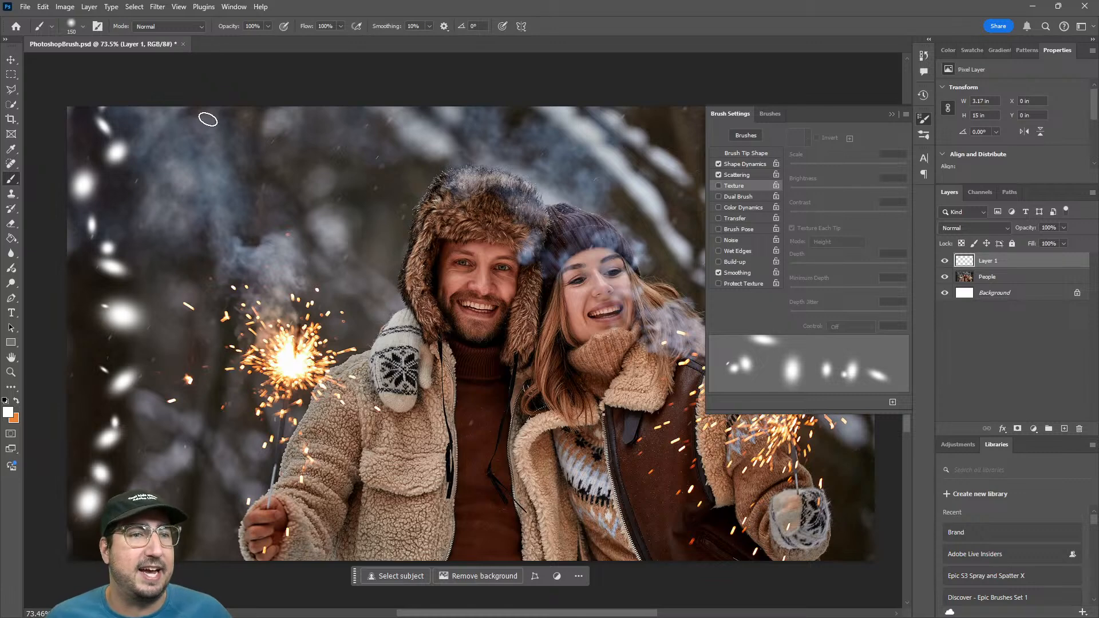
pyautogui.click(162, 562)
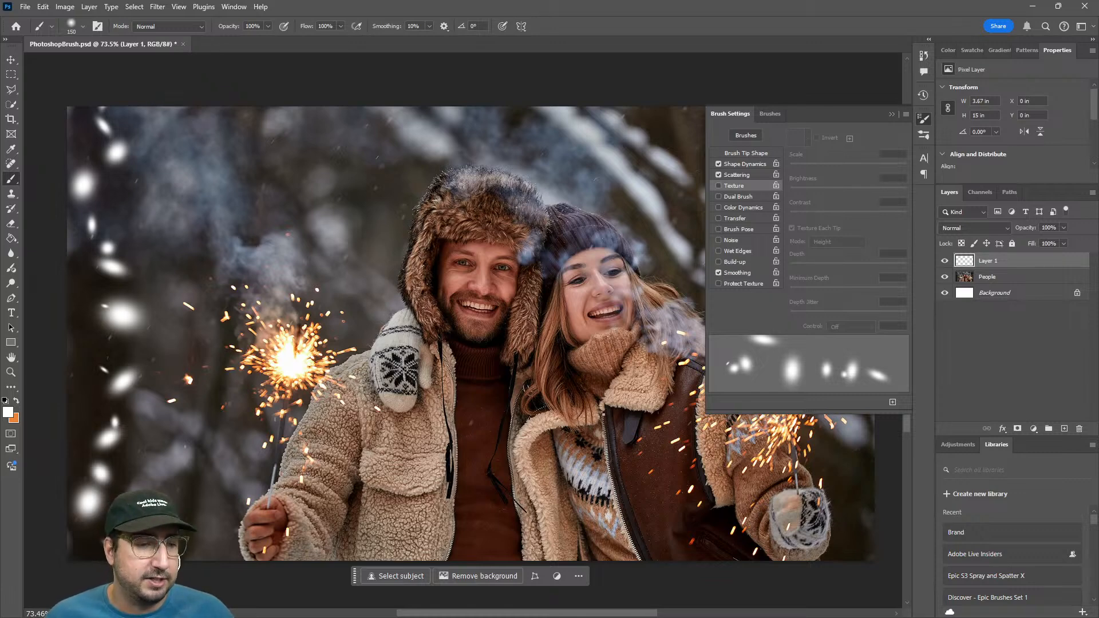
pyautogui.moveTo(162, 562); pyautogui.dragTo(157, 112)
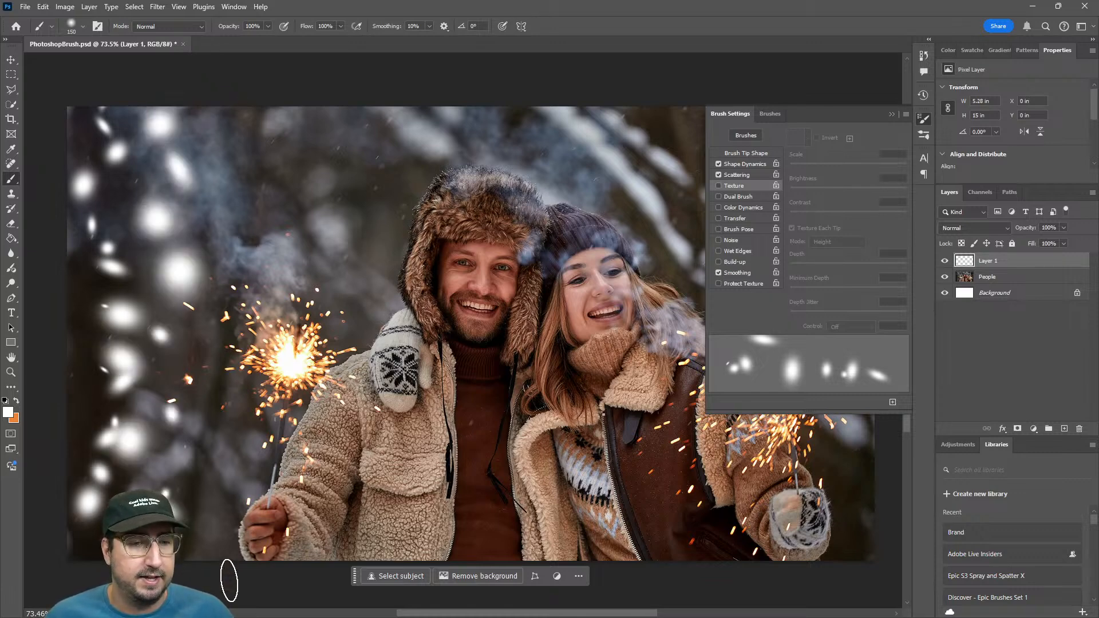
pyautogui.moveTo(229, 581); pyautogui.dragTo(294, 177)
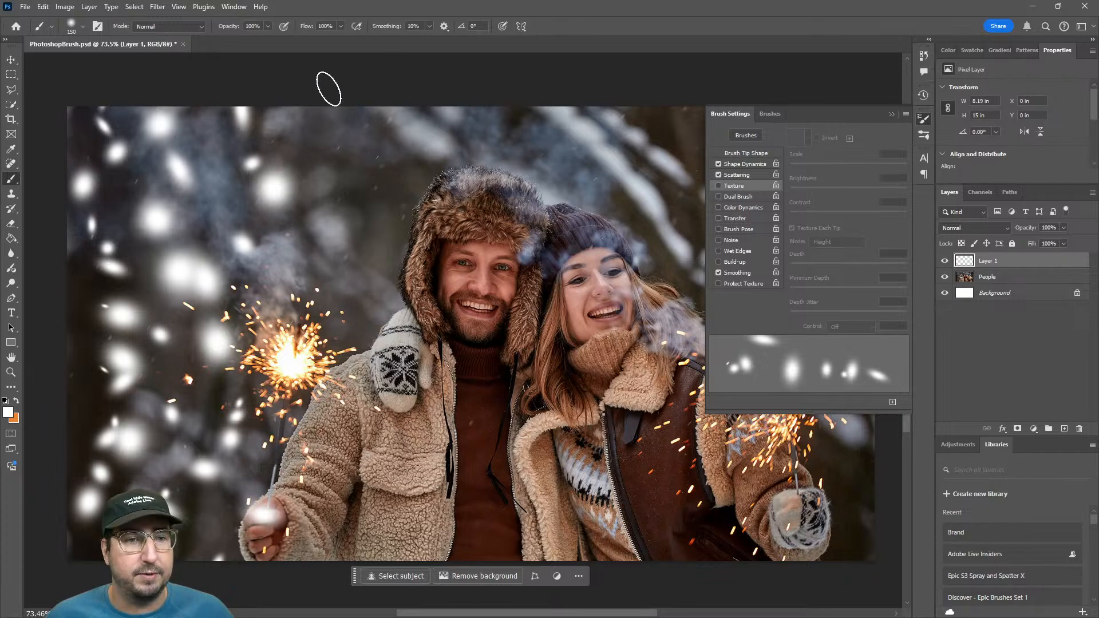
pyautogui.moveTo(329, 88)
pyautogui.mouseDown()
pyautogui.moveTo(314, 248)
pyautogui.moveTo(319, 593)
pyautogui.mouseUp()
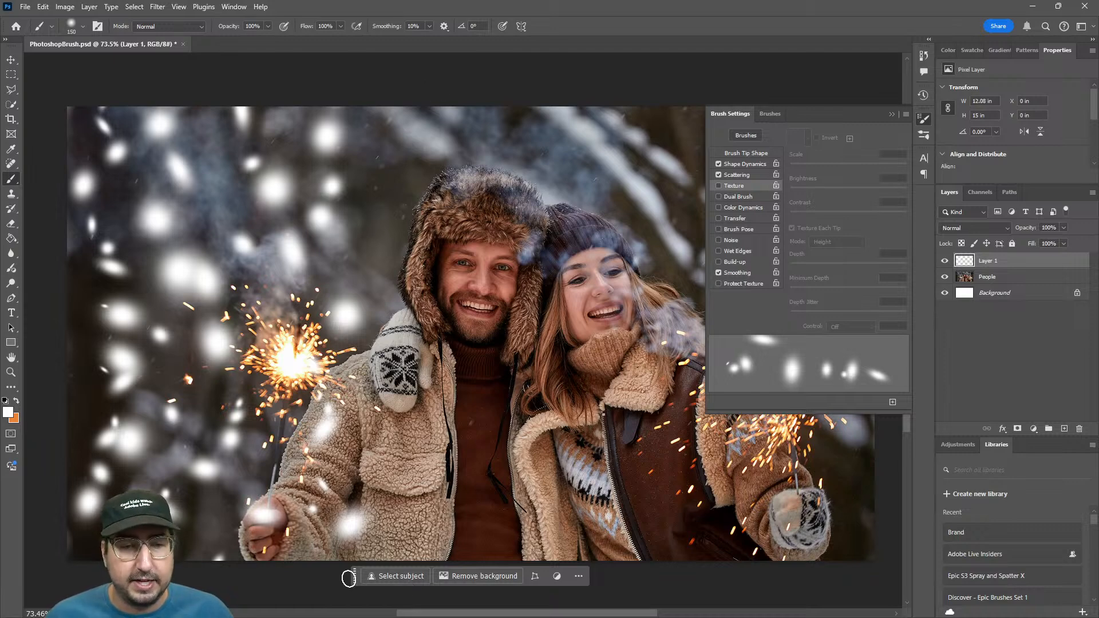
# - Clear the task bar and brush settings off the photo, and paint scattered snow over the couple and the second sparkler
pyautogui.moveTo(354, 576); pyautogui.dragTo(652, 67)
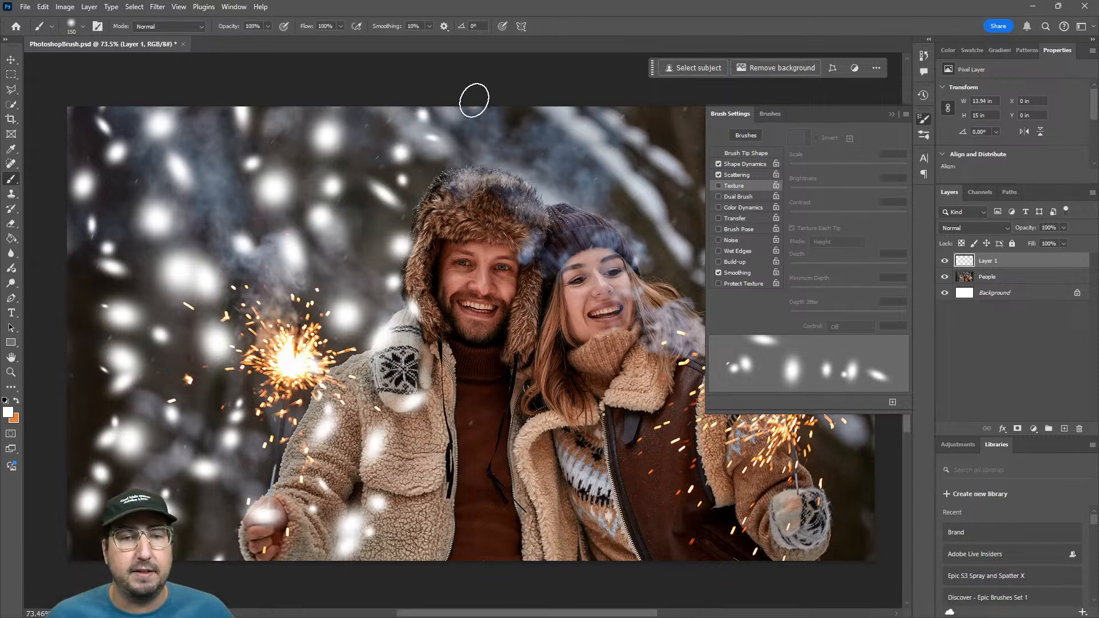
pyautogui.moveTo(473, 100); pyautogui.dragTo(447, 570)
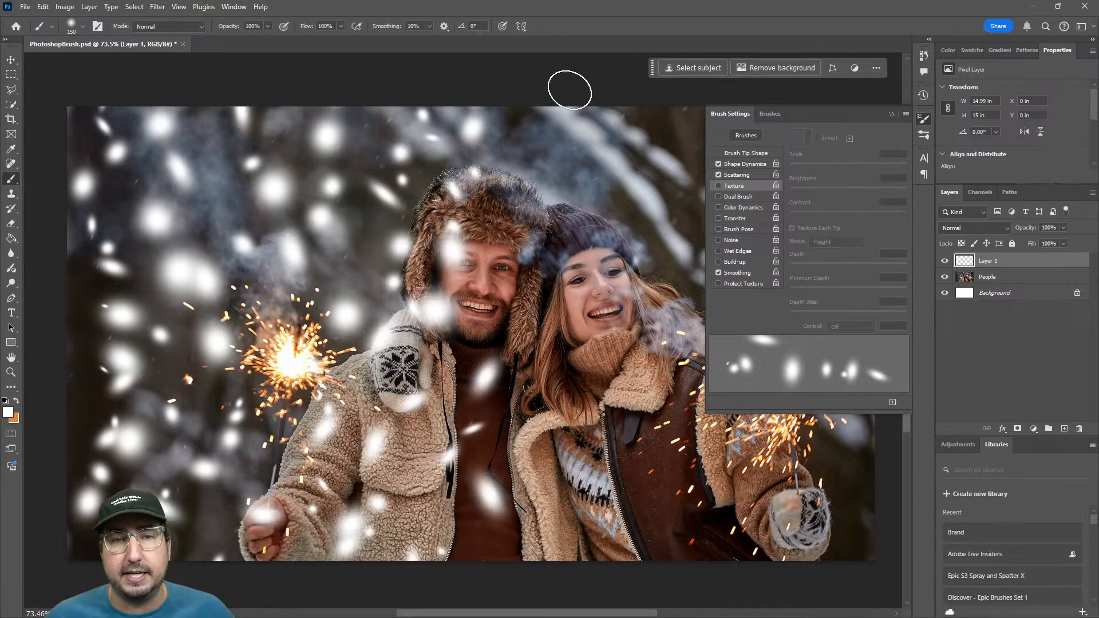
pyautogui.moveTo(569, 91); pyautogui.dragTo(568, 554)
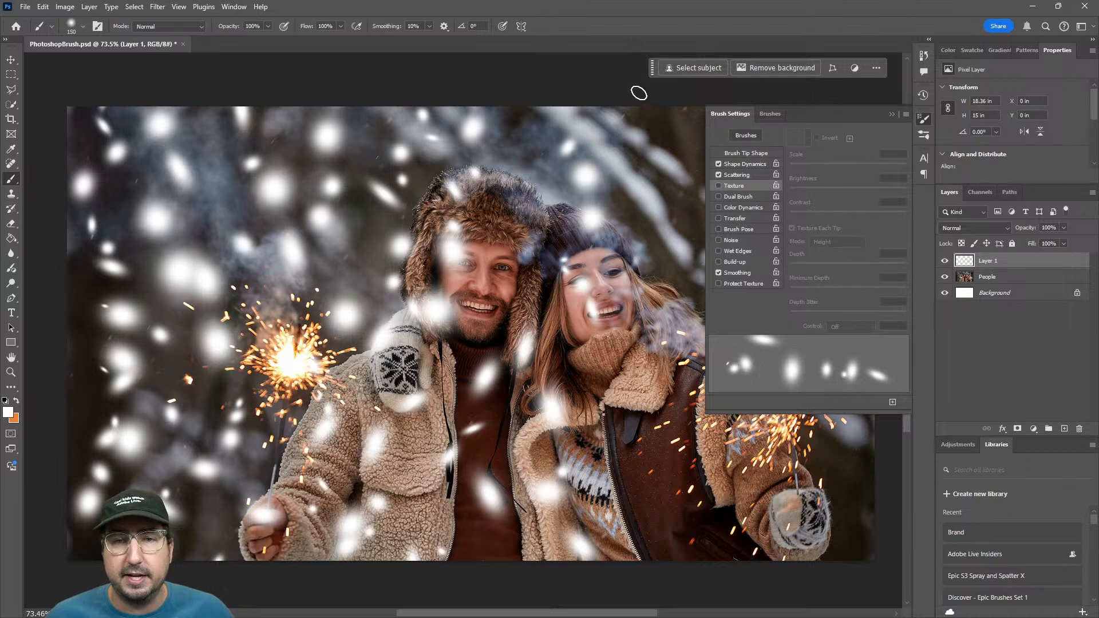
pyautogui.moveTo(638, 93); pyautogui.dragTo(651, 553)
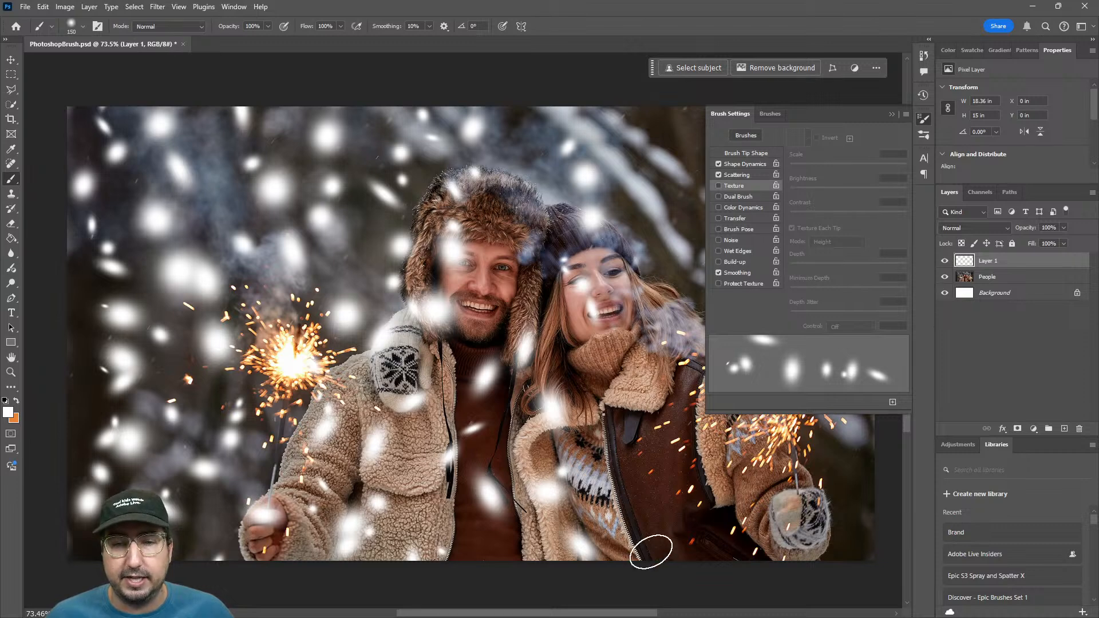
pyautogui.click(890, 115)
pyautogui.moveTo(736, 93); pyautogui.dragTo(707, 530)
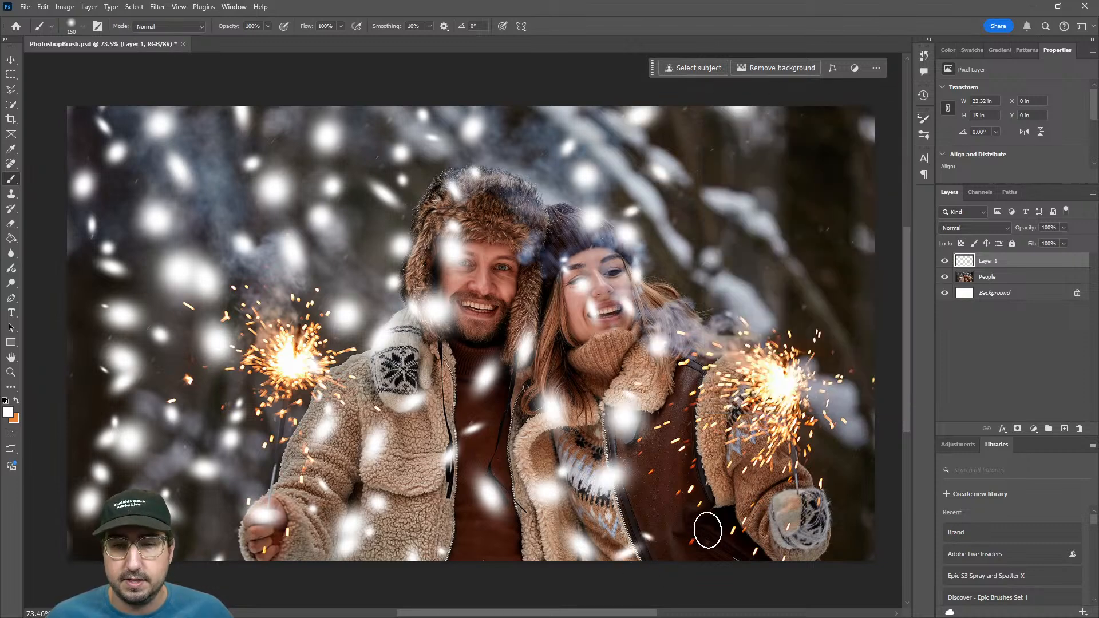
pyautogui.moveTo(785, 93); pyautogui.dragTo(781, 579)
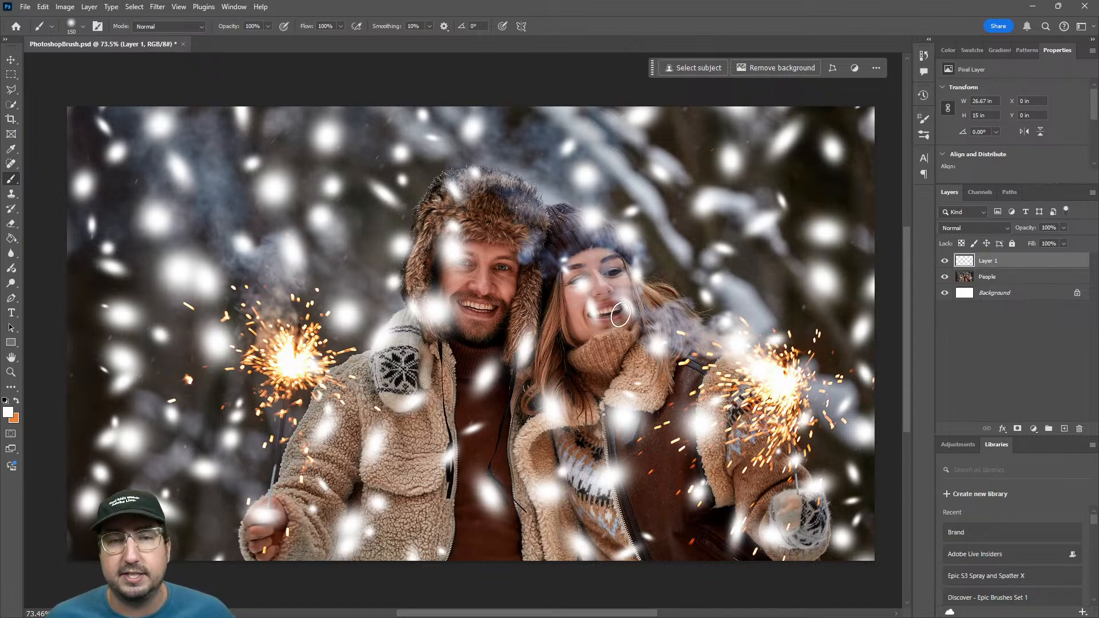
# - Apply the Add Noise filter to the snow on Layer 1 with an amount of 3%, Gaussian and monochromatic
pyautogui.click(158, 7)
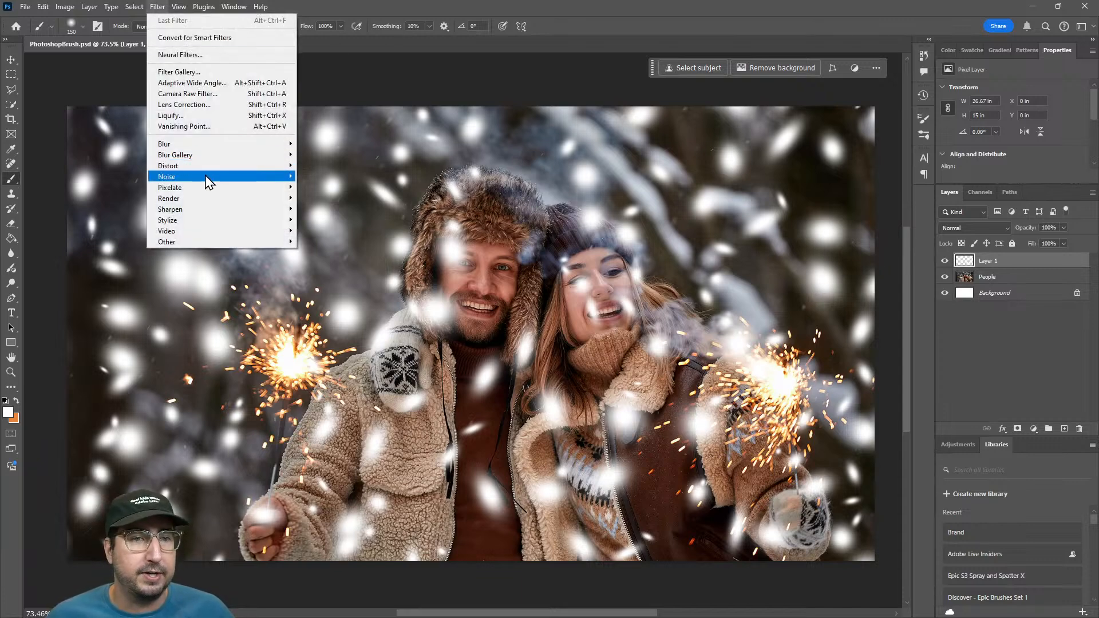
pyautogui.moveTo(209, 176)
pyautogui.click(318, 178)
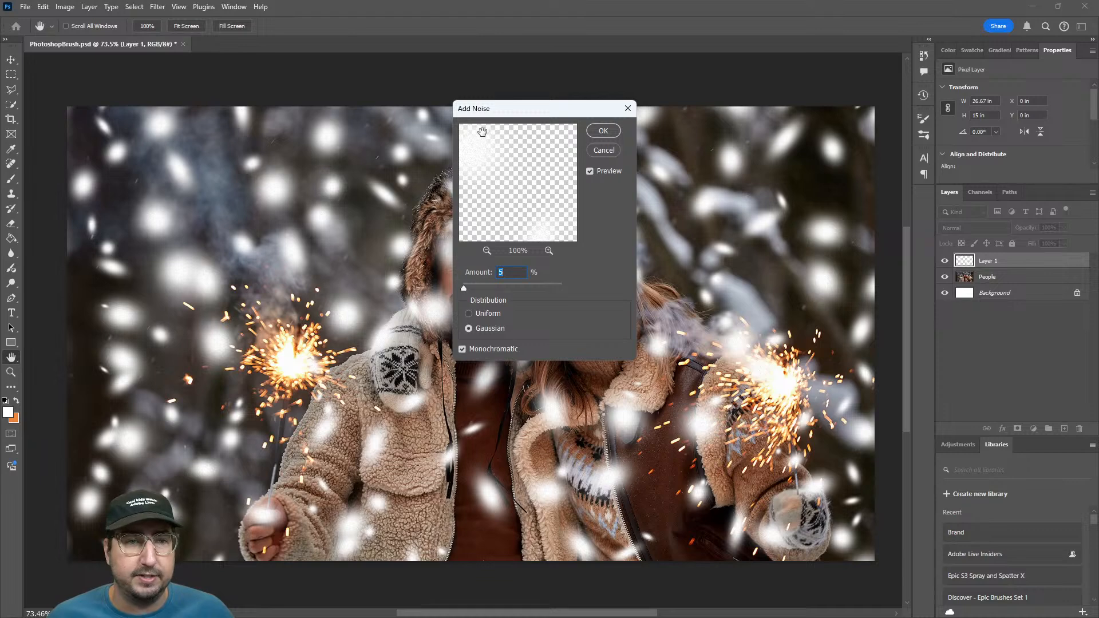
pyautogui.click(477, 288)
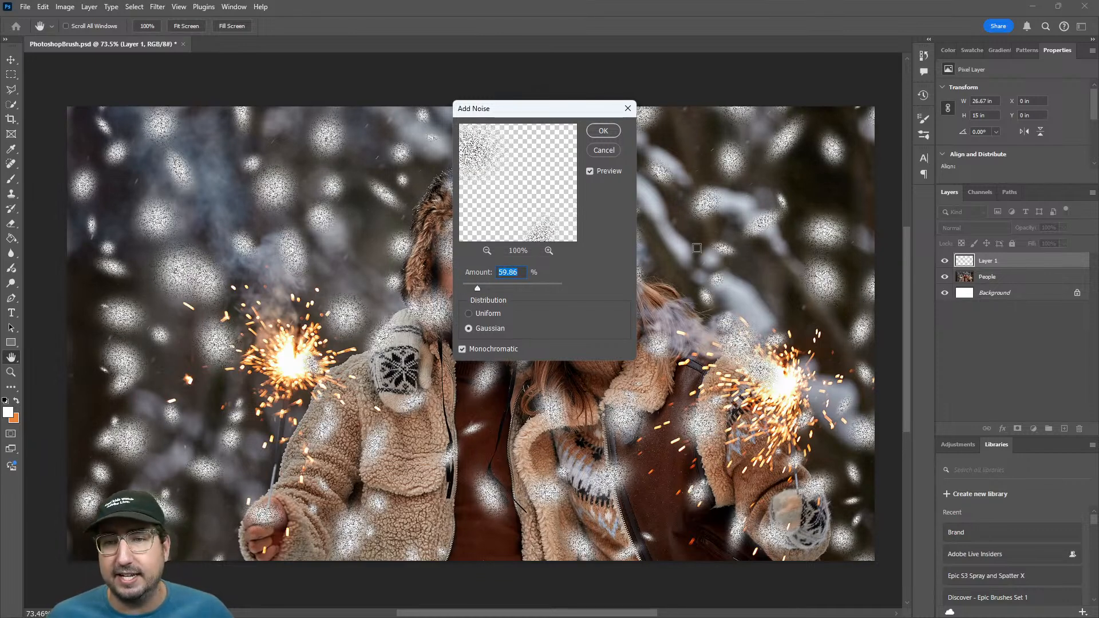
pyautogui.moveTo(470, 286); pyautogui.dragTo(459, 286)
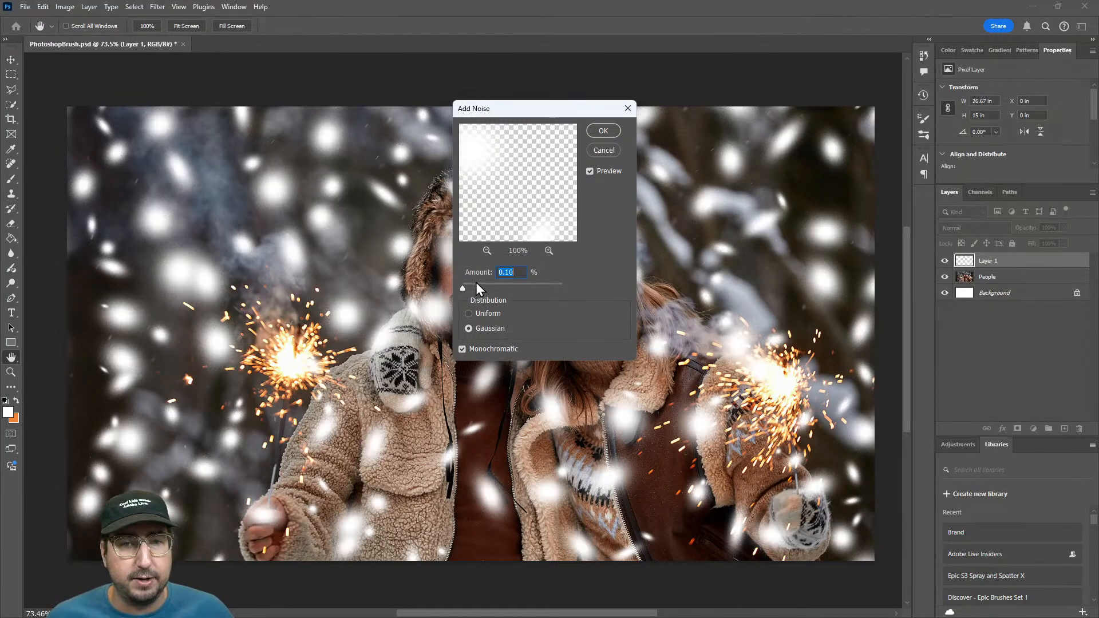
pyautogui.press('Up')
pyautogui.press('Up')
pyautogui.press('Up')
pyautogui.press('Up')
pyautogui.press('Up')
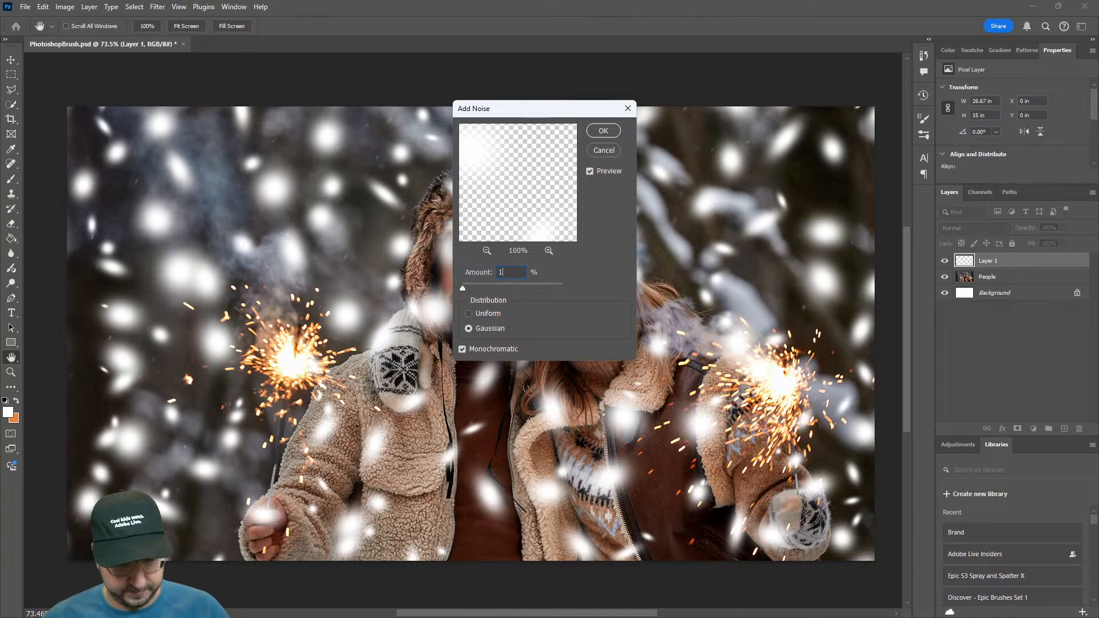
pyautogui.click(474, 272)
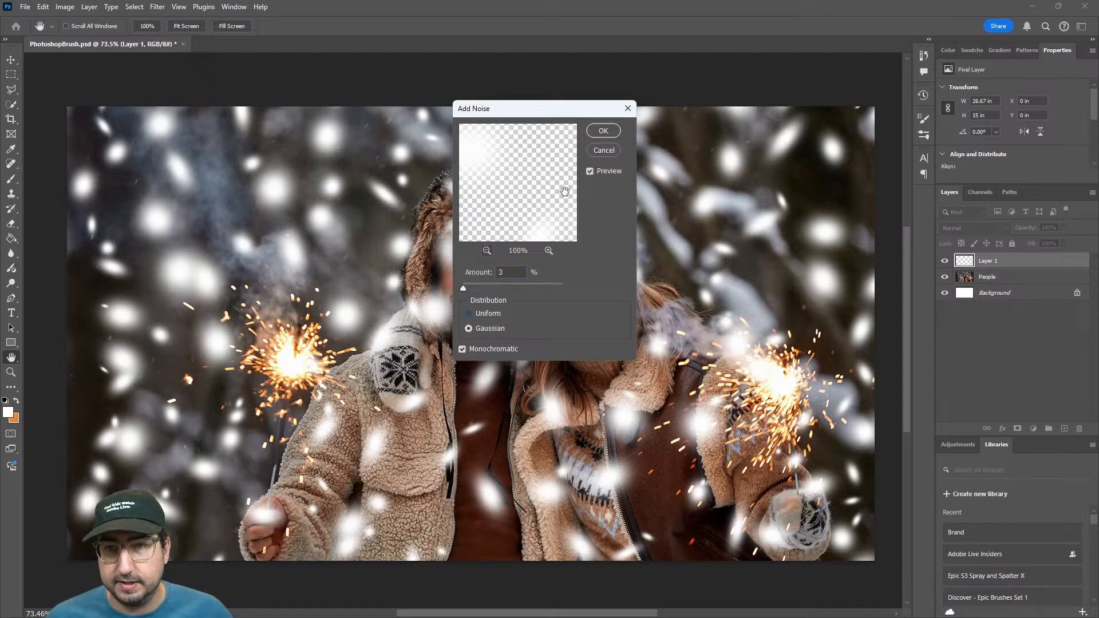
pyautogui.click(603, 130)
# - Examine the noise grain in the snow spots up close and return to the whole photo
pyautogui.press('z')
pyautogui.moveTo(356, 140); pyautogui.dragTo(384, 145)
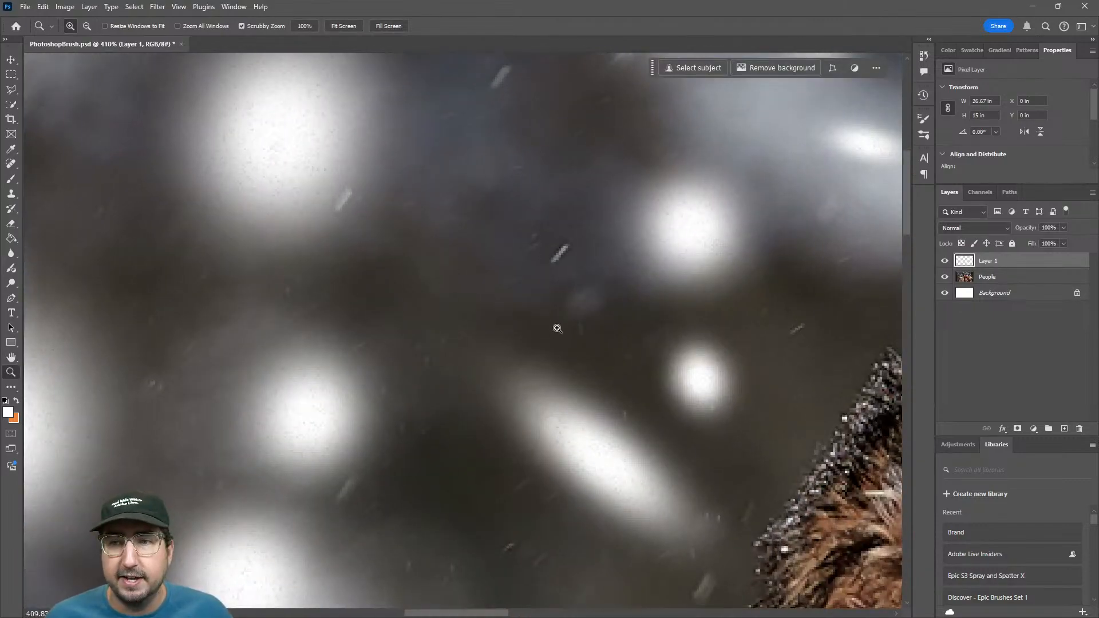
pyautogui.moveTo(558, 329)
pyautogui.mouseDown()
pyautogui.moveTo(458, 282)
pyautogui.moveTo(567, 322)
pyautogui.mouseUp()
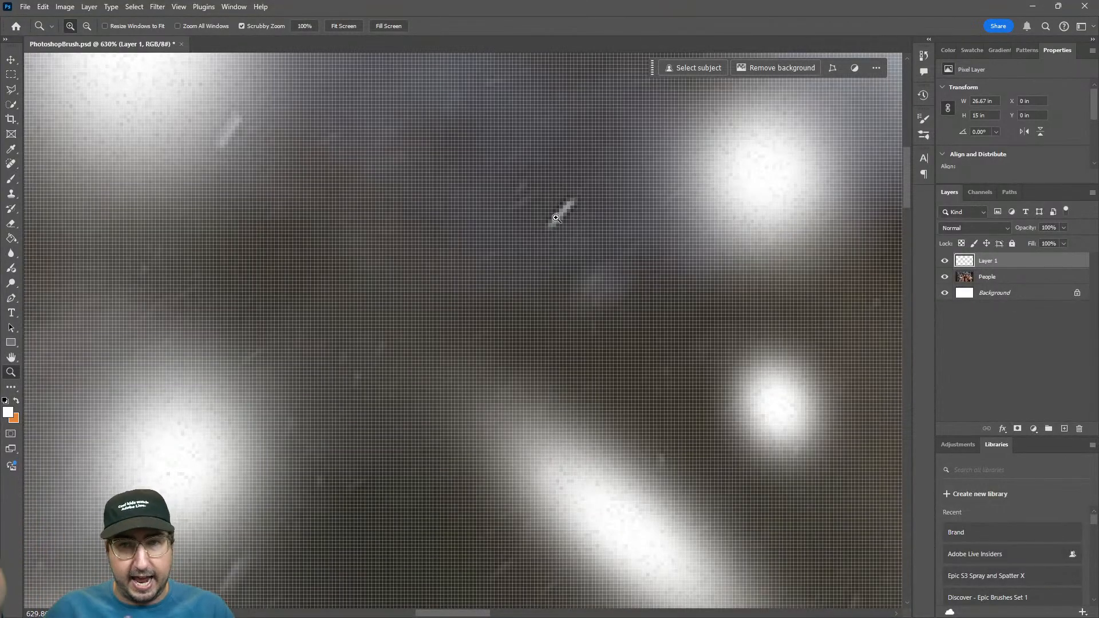
pyautogui.moveTo(561, 272); pyautogui.dragTo(453, 244)
pyautogui.moveTo(571, 314); pyautogui.dragTo(417, 280)
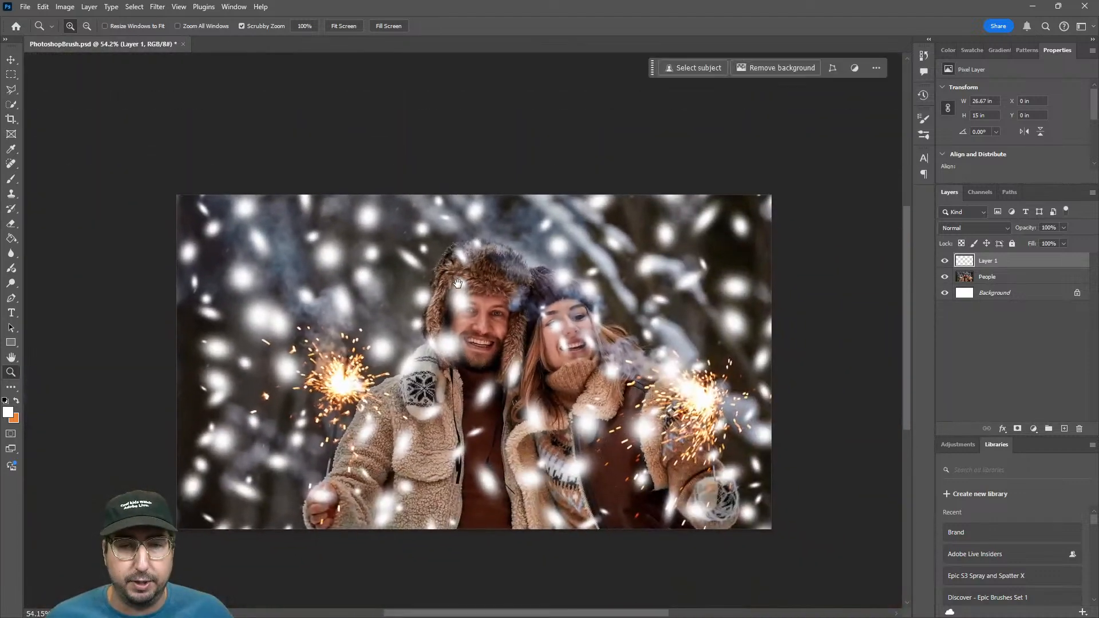
# - Create a layer directly above the People layer and paint scattered snow on it, hiding Layer 1 for the last stroke
pyautogui.click(1003, 279)
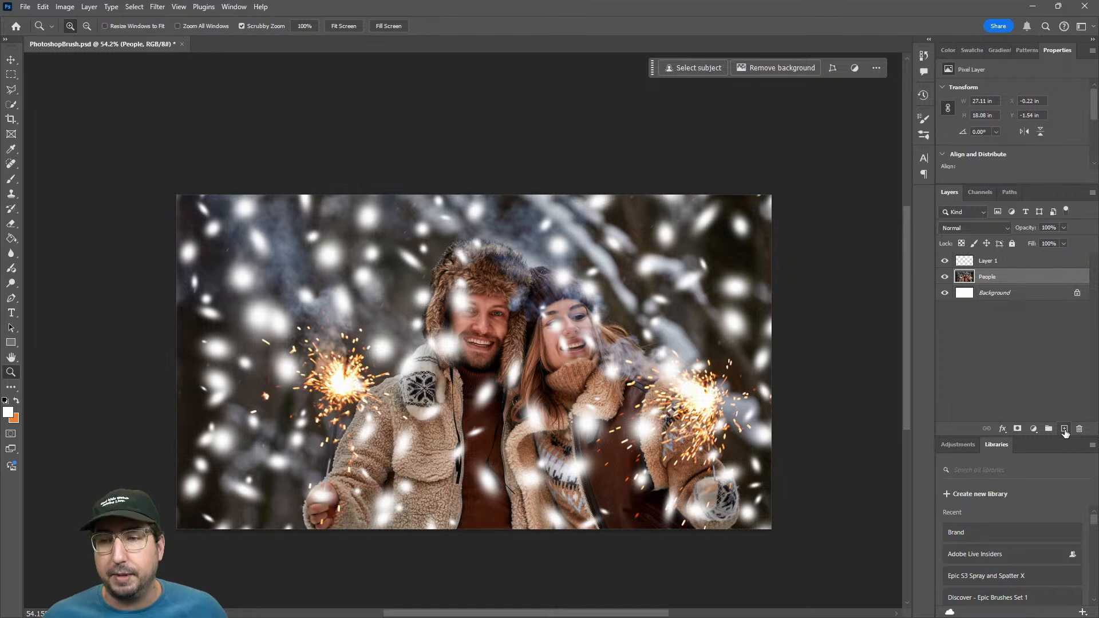
pyautogui.click(1064, 430)
pyautogui.press('b')
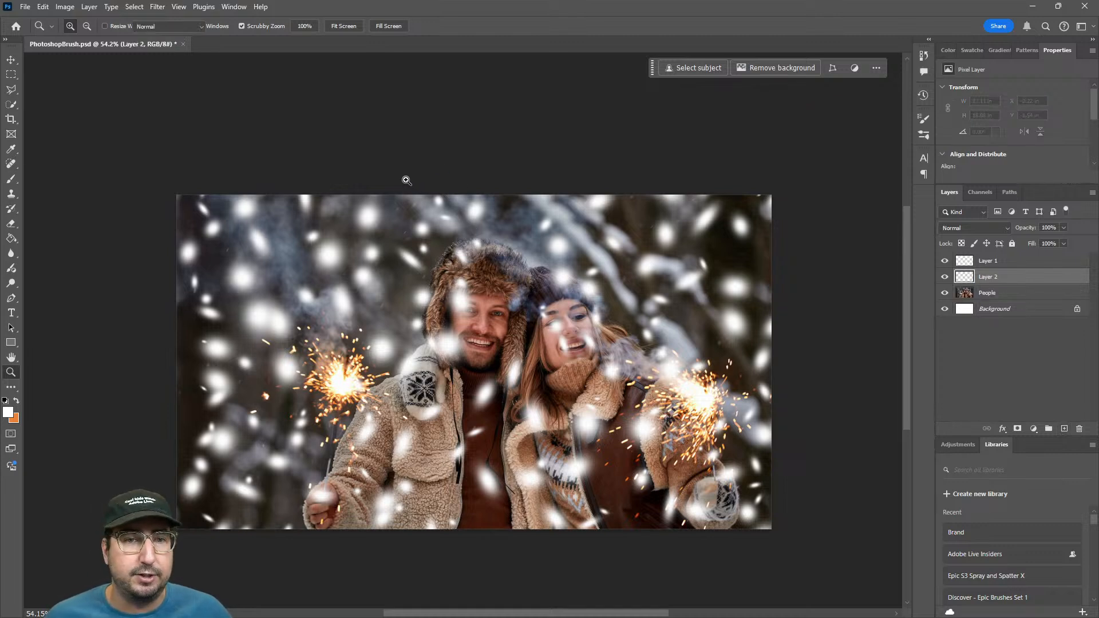
pyautogui.moveTo(317, 251); pyautogui.dragTo(241, 349)
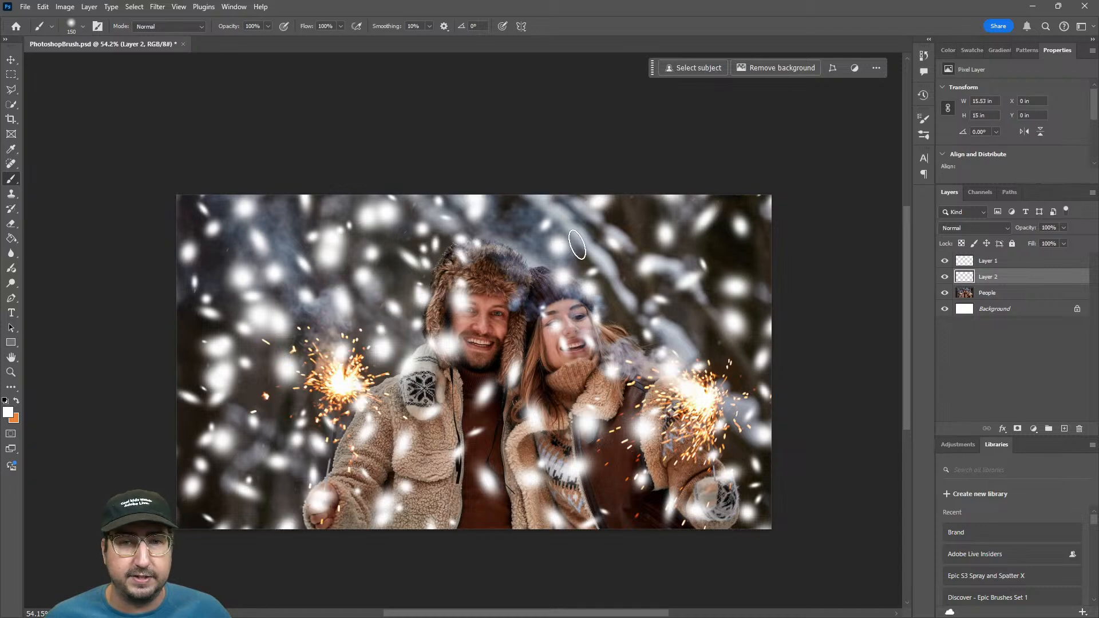
pyautogui.moveTo(530, 257); pyautogui.dragTo(458, 503)
pyautogui.moveTo(719, 162); pyautogui.dragTo(611, 569)
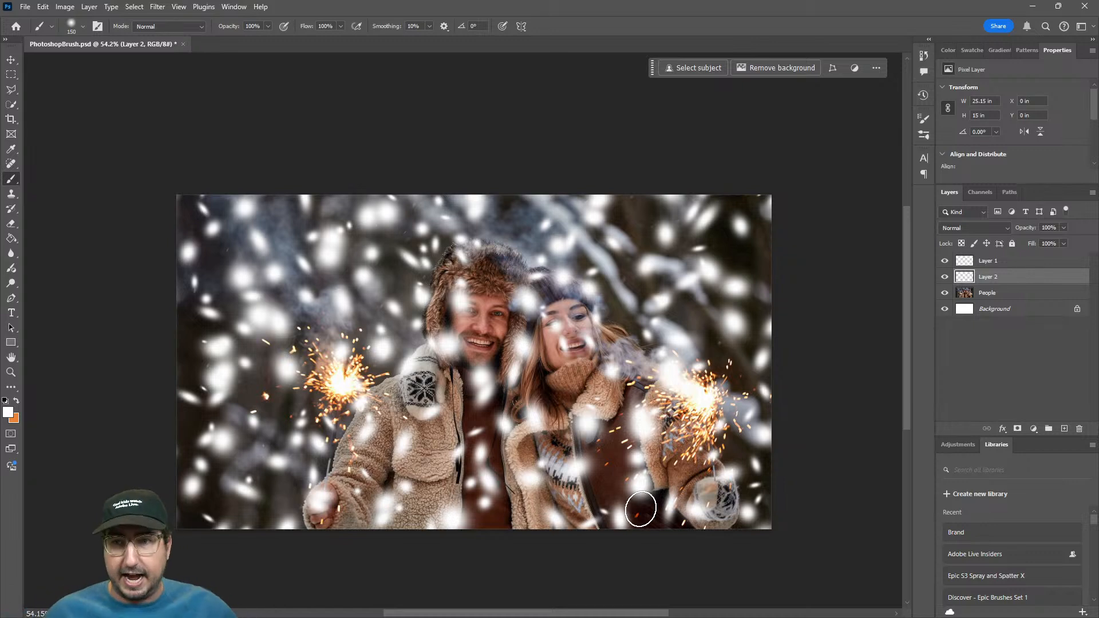
pyautogui.click(944, 260)
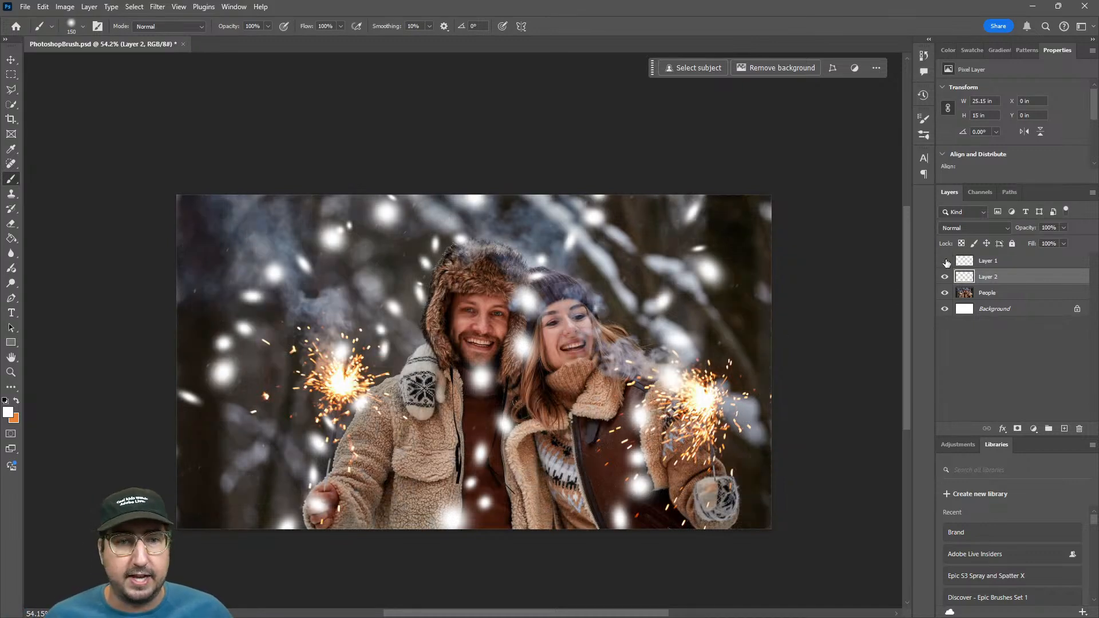
pyautogui.moveTo(452, 184); pyautogui.dragTo(243, 466)
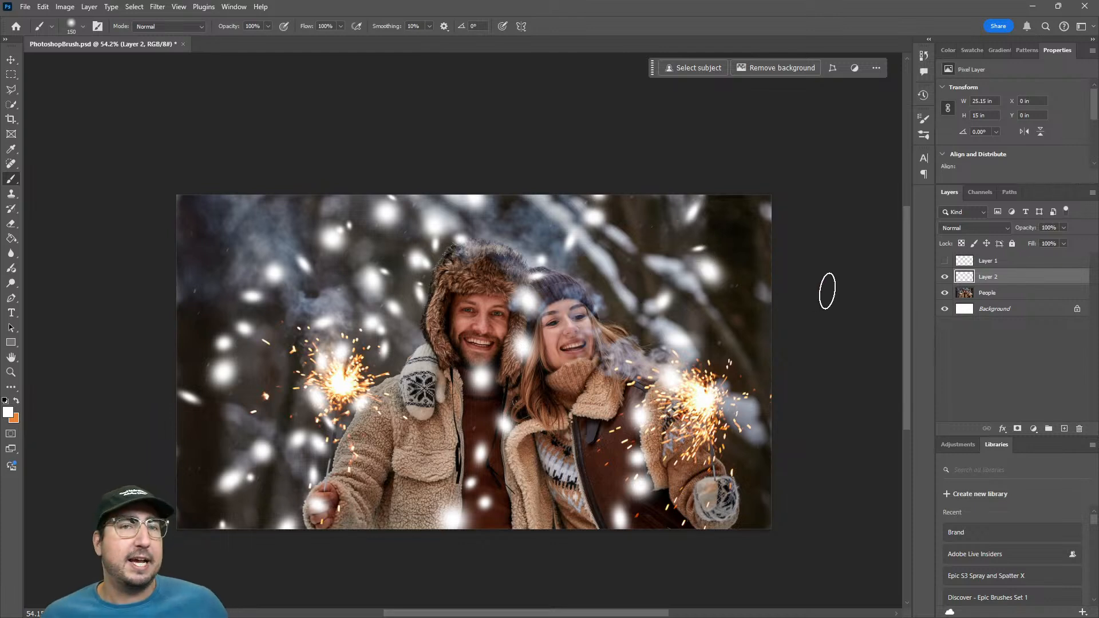
# - Select the couple on the People layer and extend the selection over the woman's hair and mitten with the Quick Selection tool
pyautogui.click(1010, 297)
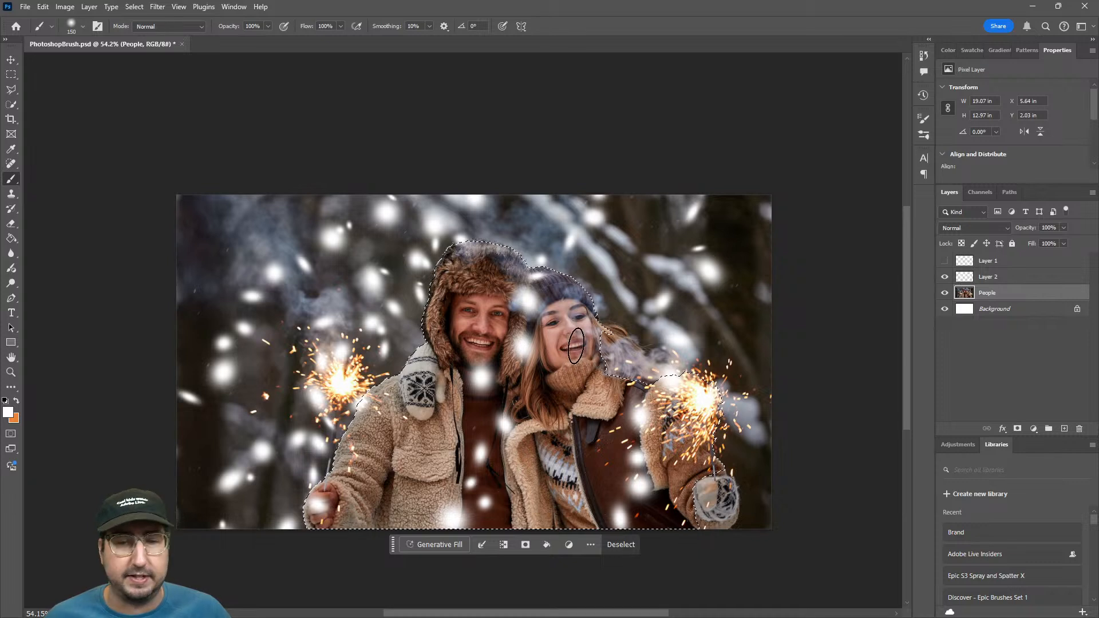
pyautogui.press('w')
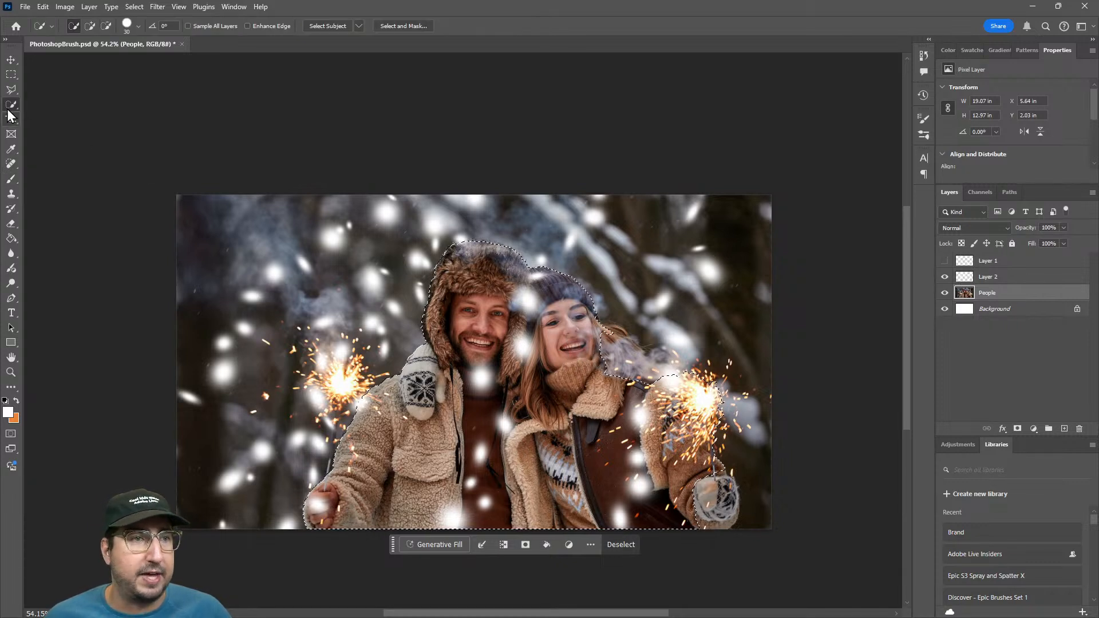
pyautogui.rightClick(9, 110)
pyautogui.click(61, 117)
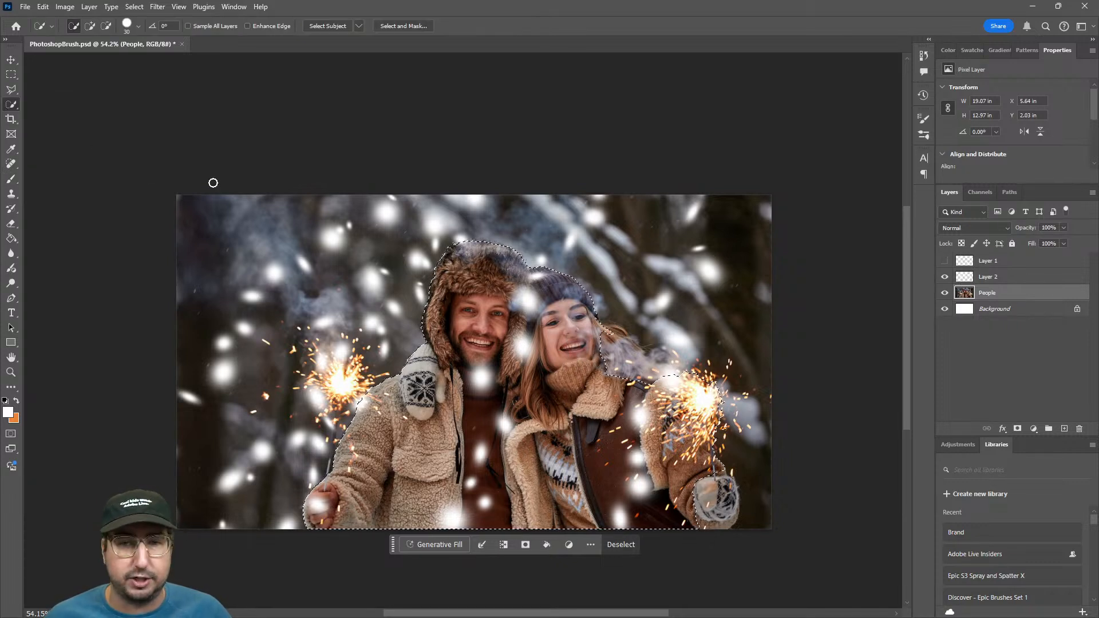
pyautogui.moveTo(604, 332)
pyautogui.mouseDown()
pyautogui.moveTo(634, 357)
pyautogui.moveTo(597, 355)
pyautogui.mouseUp()
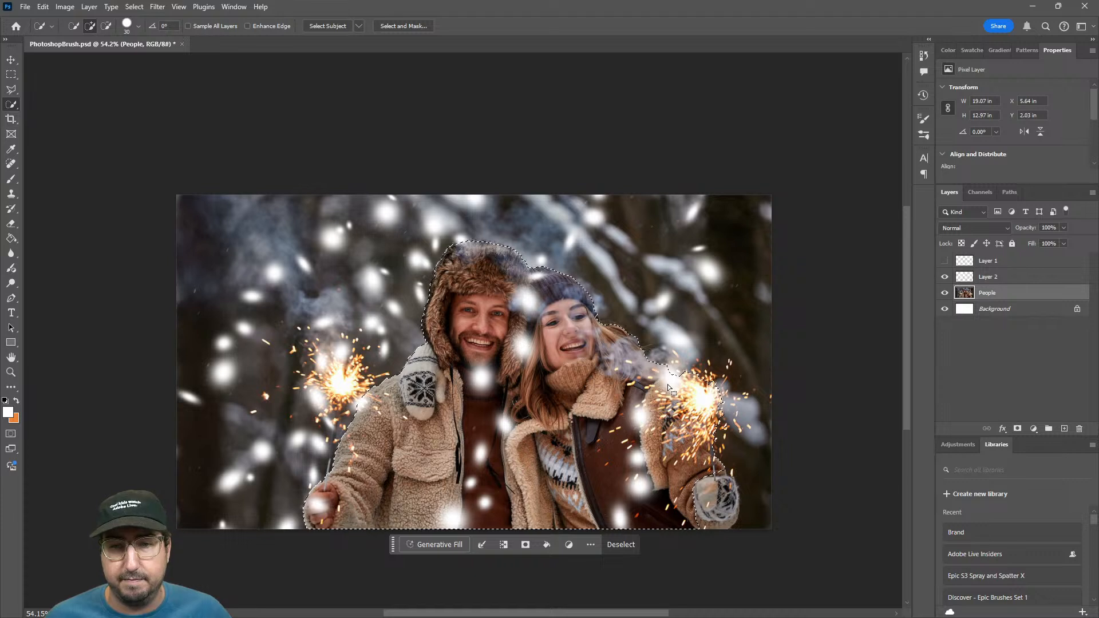
pyautogui.click(720, 515)
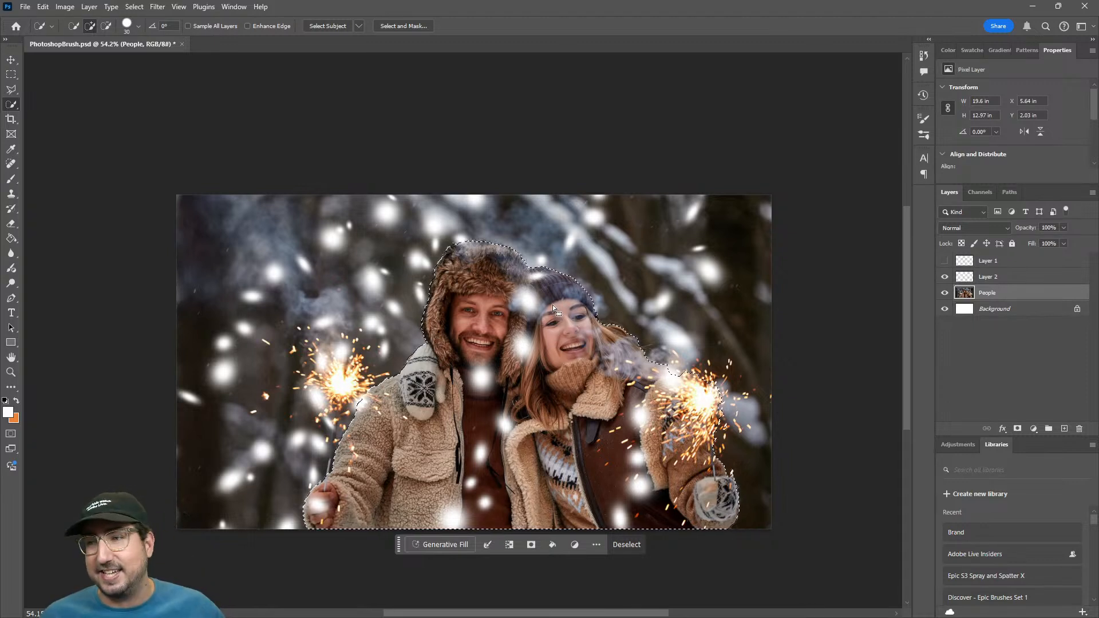
# - Add a layer mask to Layer 2 from the couple selection and invert it to keep the snow behind the couple
pyautogui.click(973, 278)
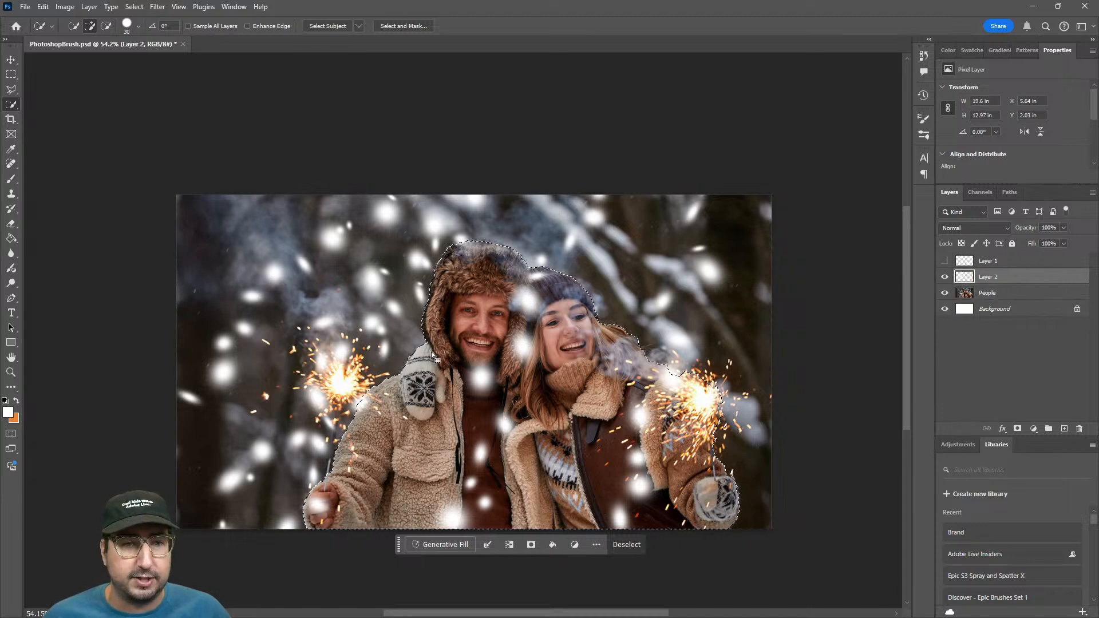
pyautogui.click(1018, 429)
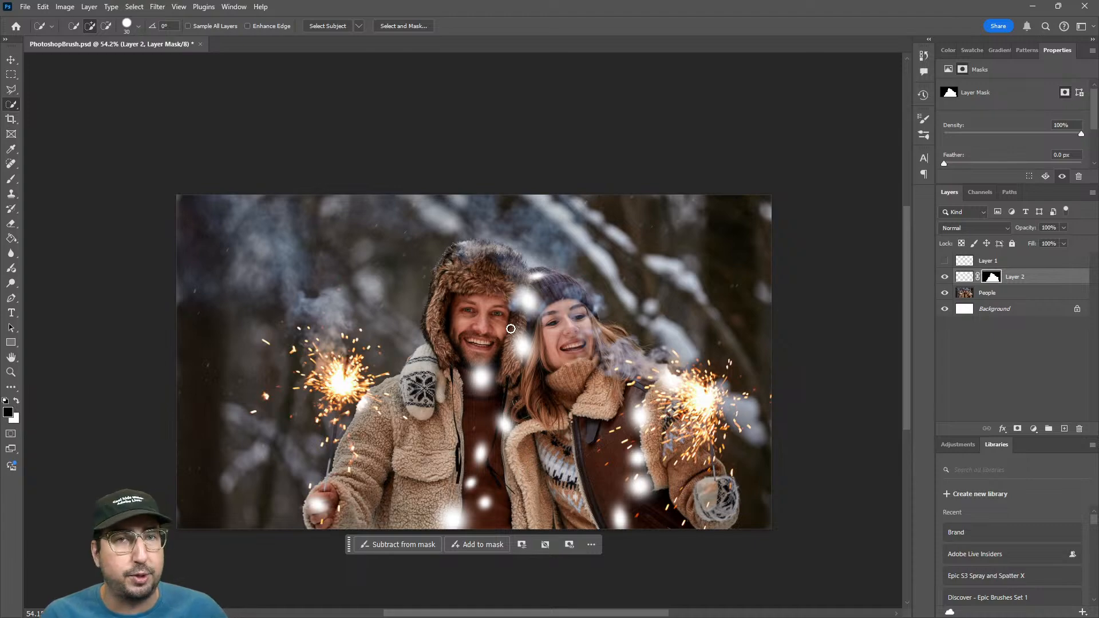
pyautogui.hotkey('ctrl', 'i')
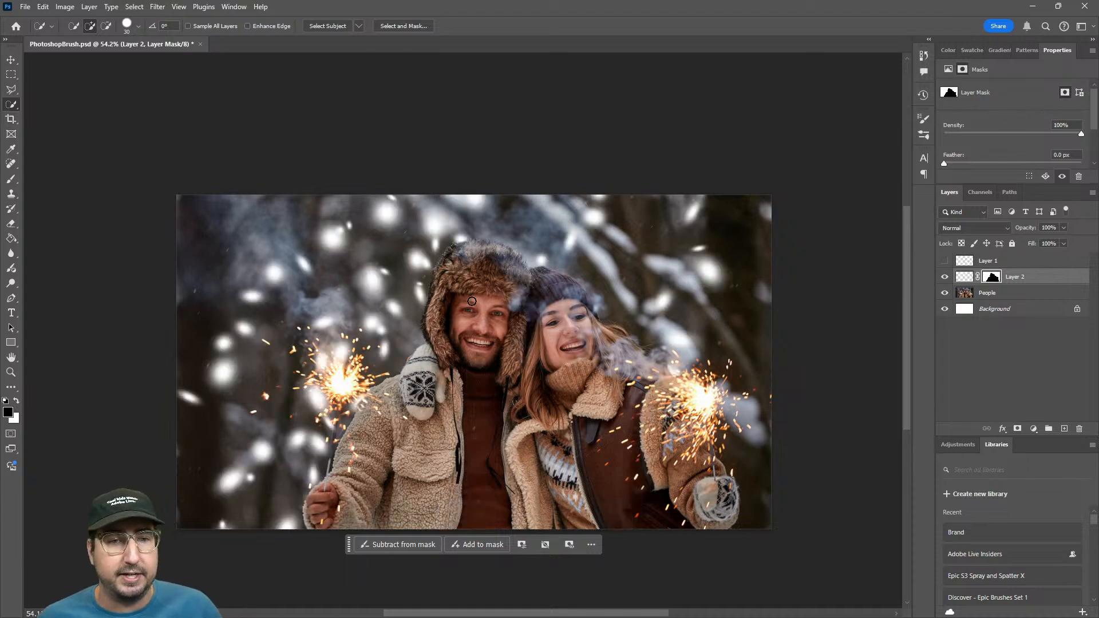
# - Apply a Motion Blur at a 53° angle with a distance above 61 pixels to the snow on Layer 2, not its mask
pyautogui.press('z')
pyautogui.moveTo(456, 273); pyautogui.dragTo(505, 281)
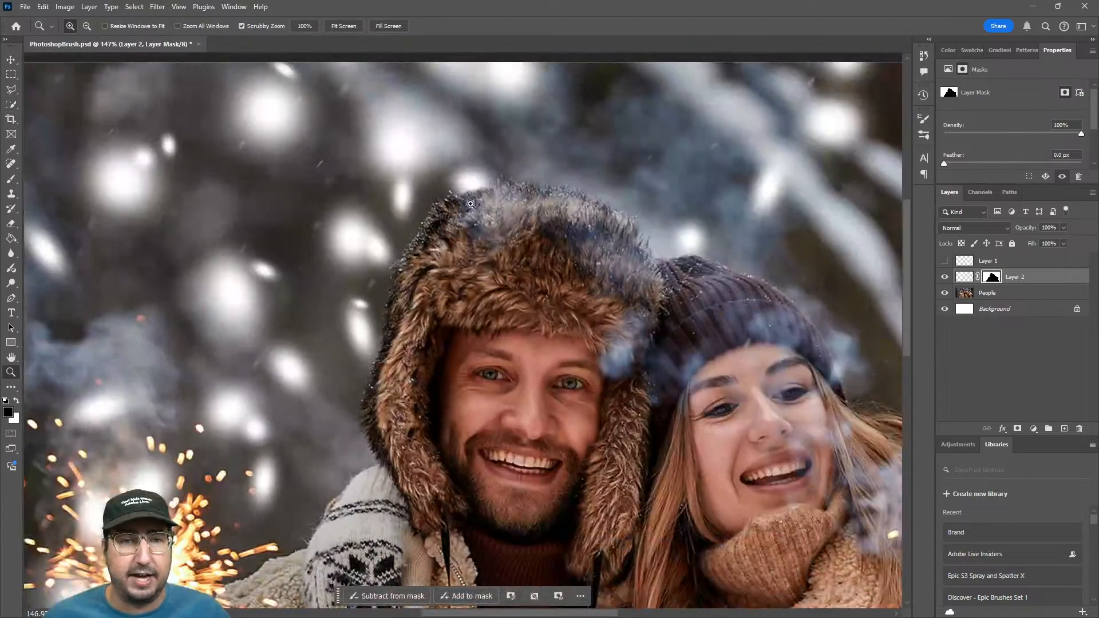
pyautogui.moveTo(470, 204); pyautogui.dragTo(412, 270)
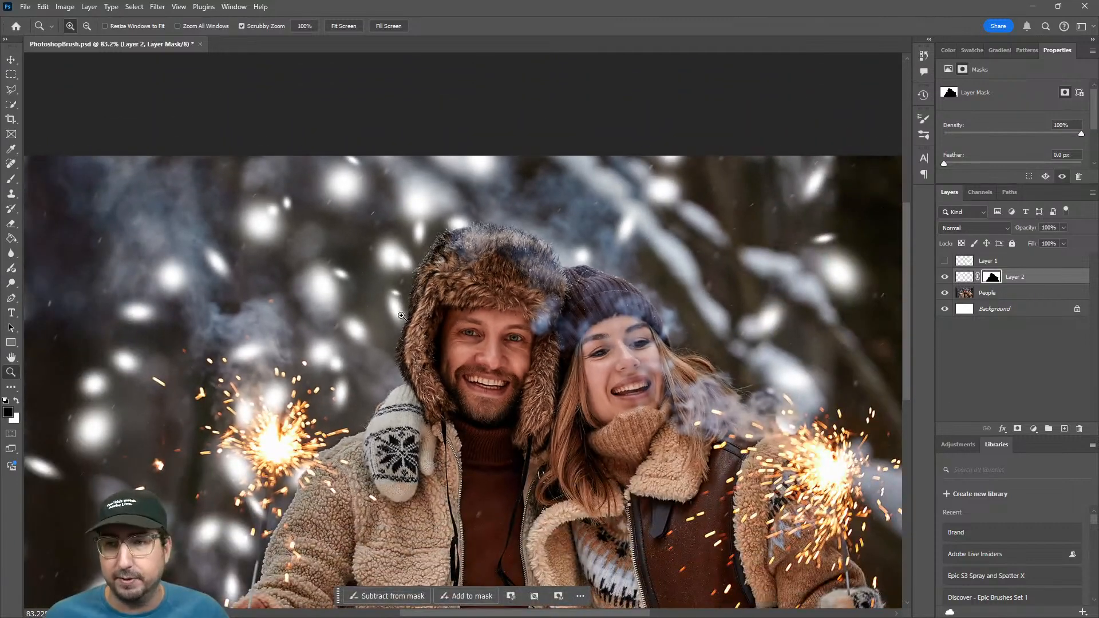
pyautogui.click(964, 279)
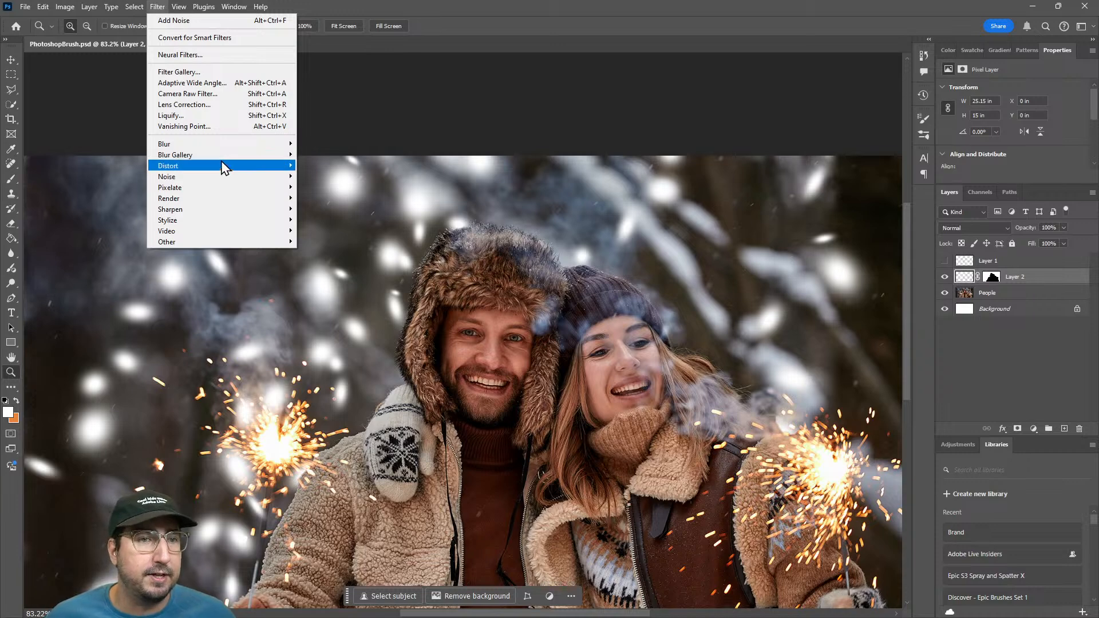
pyautogui.moveTo(226, 144)
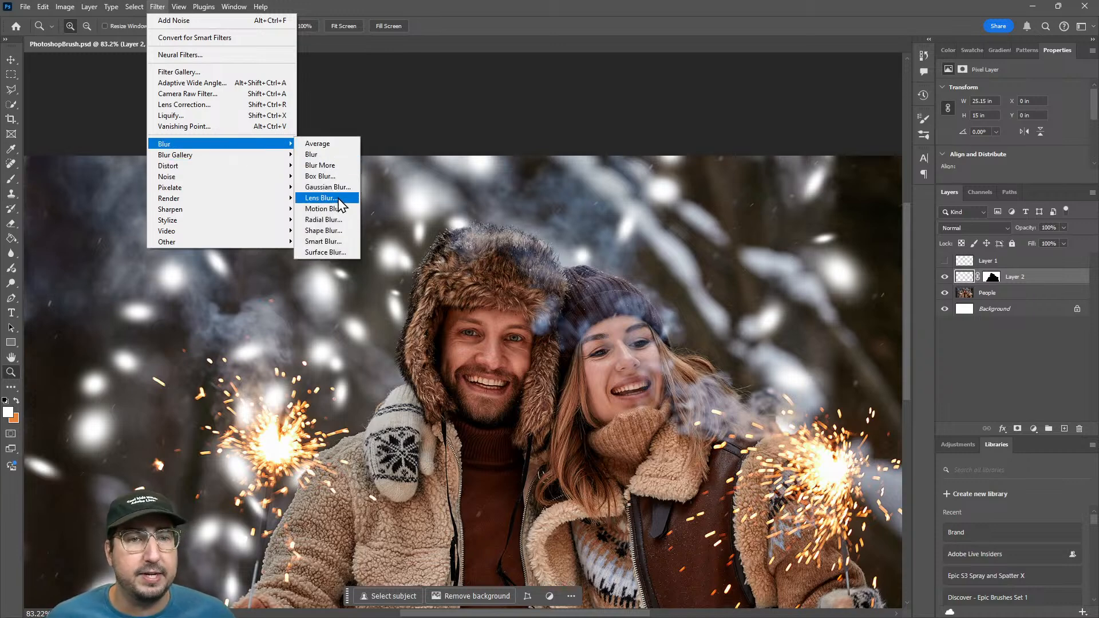
pyautogui.click(325, 208)
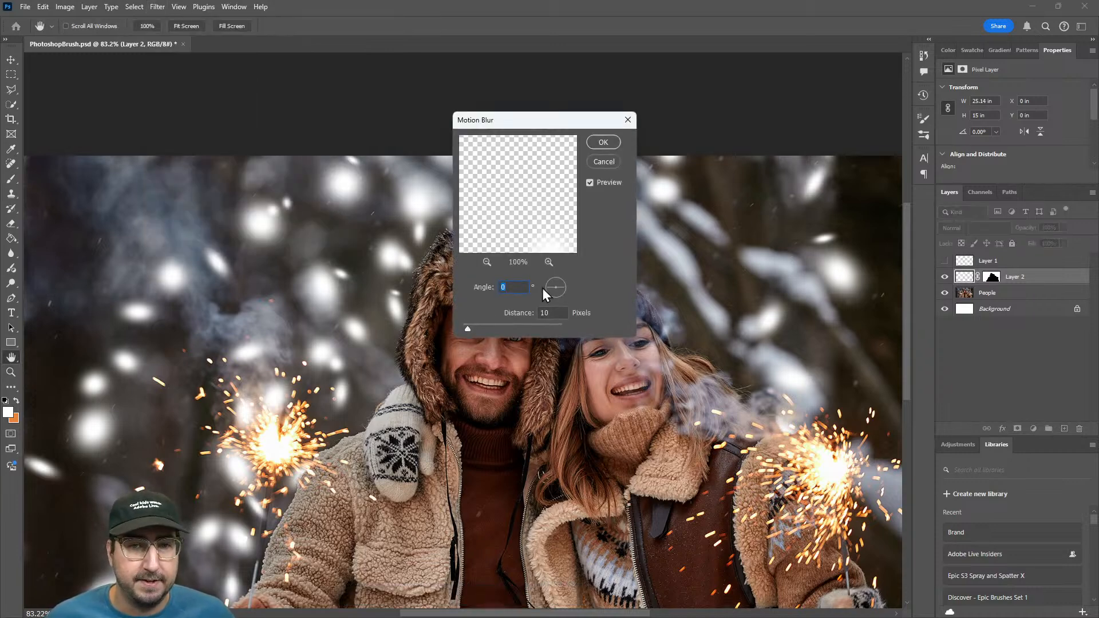
pyautogui.click(562, 279)
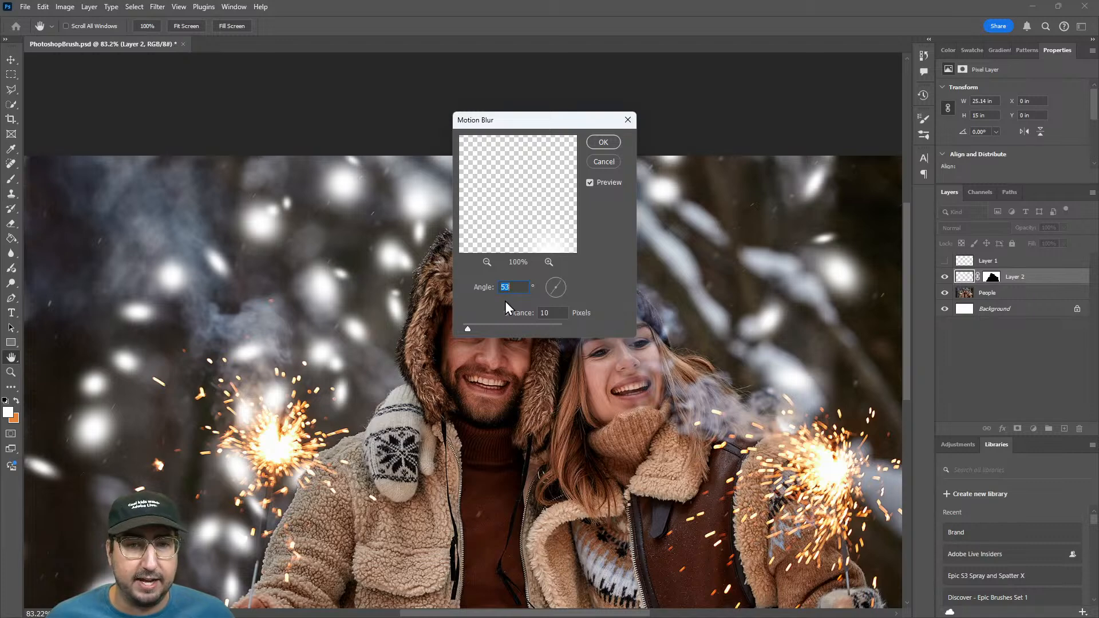
pyautogui.moveTo(469, 328); pyautogui.dragTo(491, 325)
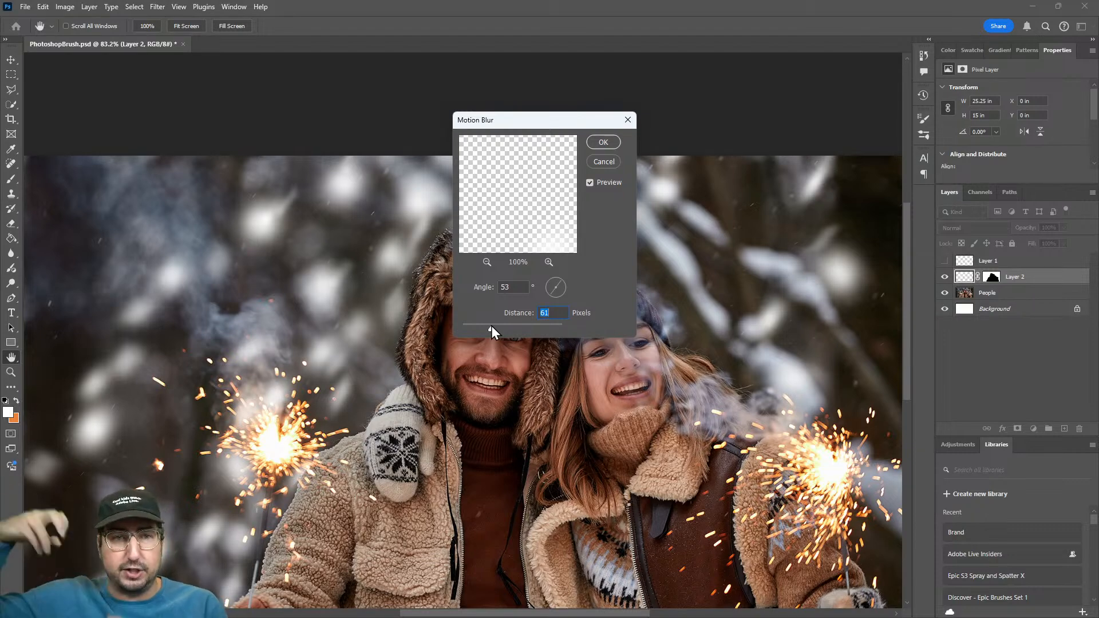
pyautogui.moveTo(491, 325); pyautogui.dragTo(500, 325)
pyautogui.click(597, 146)
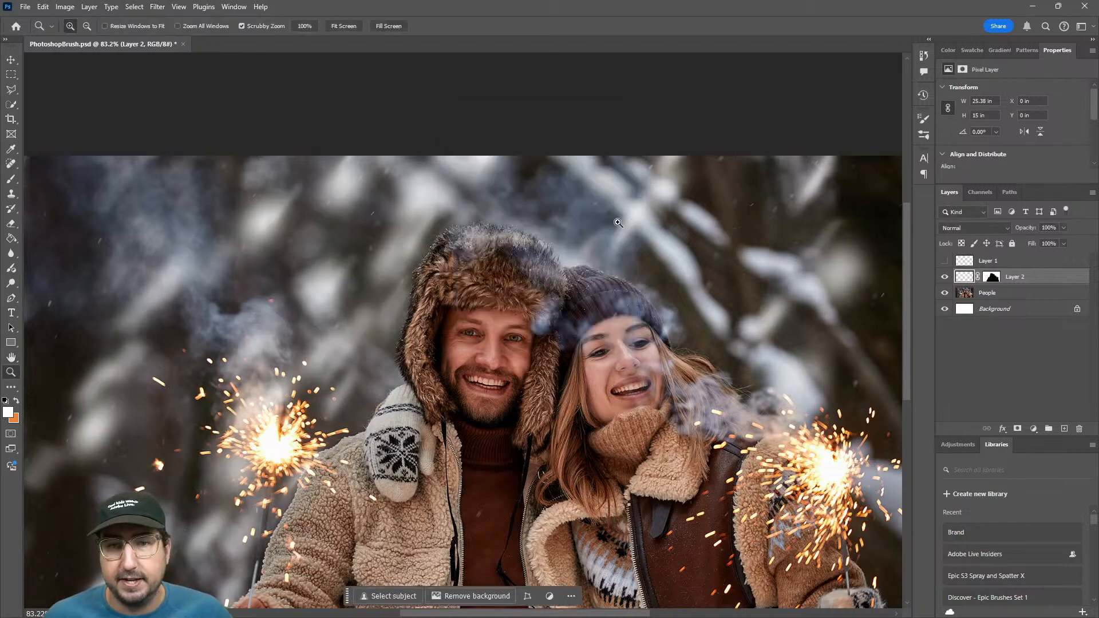
# - Show Layer 1 again and set its opacity to 61%
pyautogui.moveTo(574, 288); pyautogui.dragTo(487, 277)
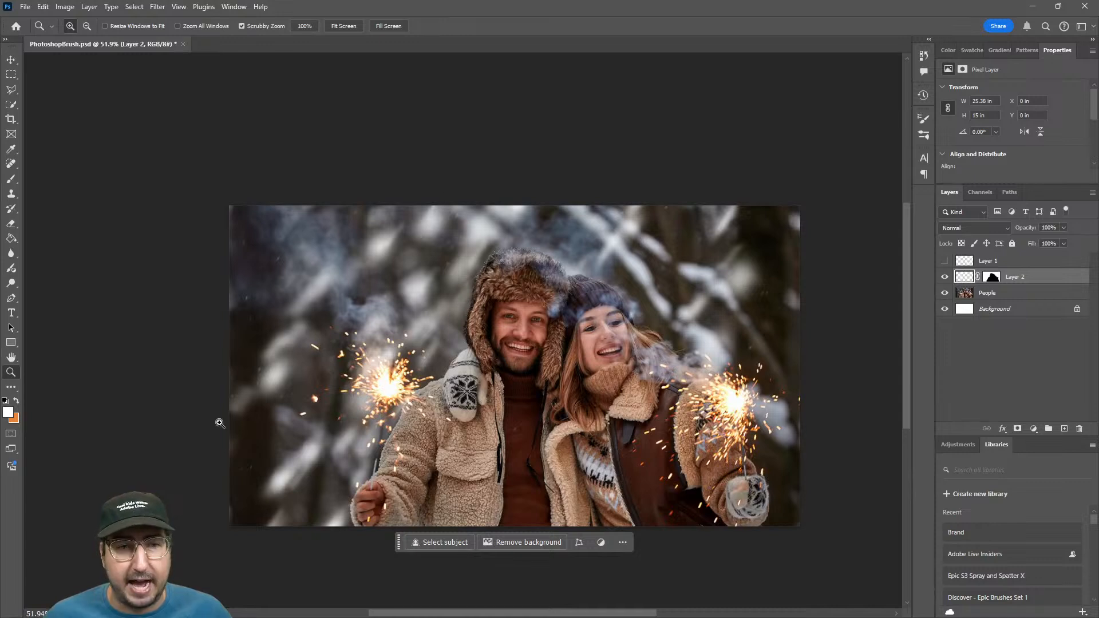
pyautogui.click(945, 261)
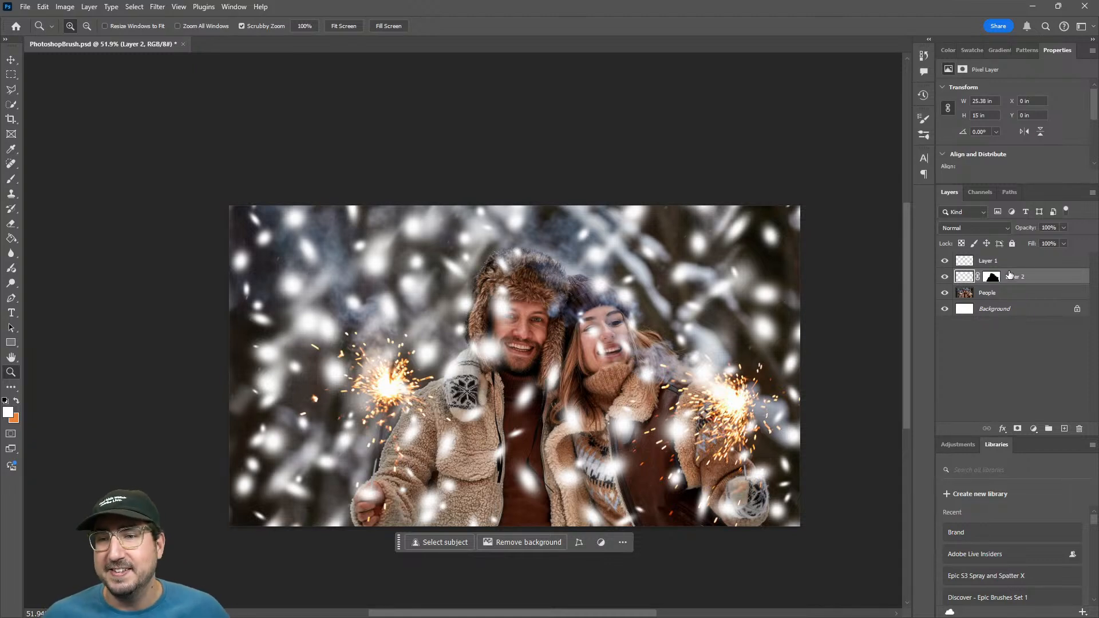
pyautogui.click(1021, 255)
pyautogui.click(1063, 228)
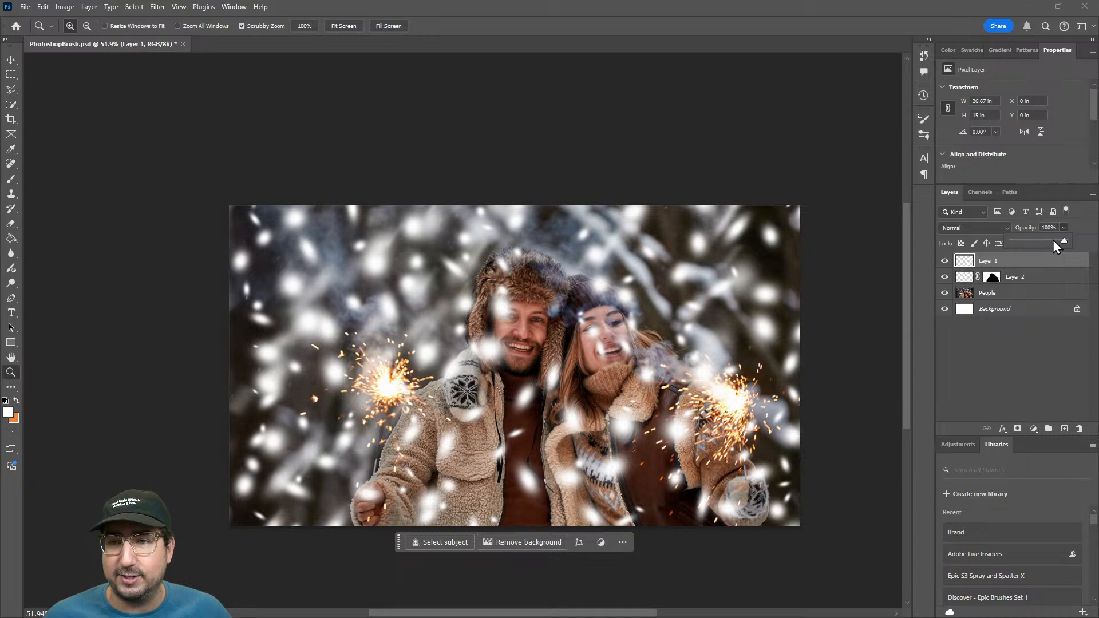
pyautogui.moveTo(1040, 239); pyautogui.dragTo(1041, 239)
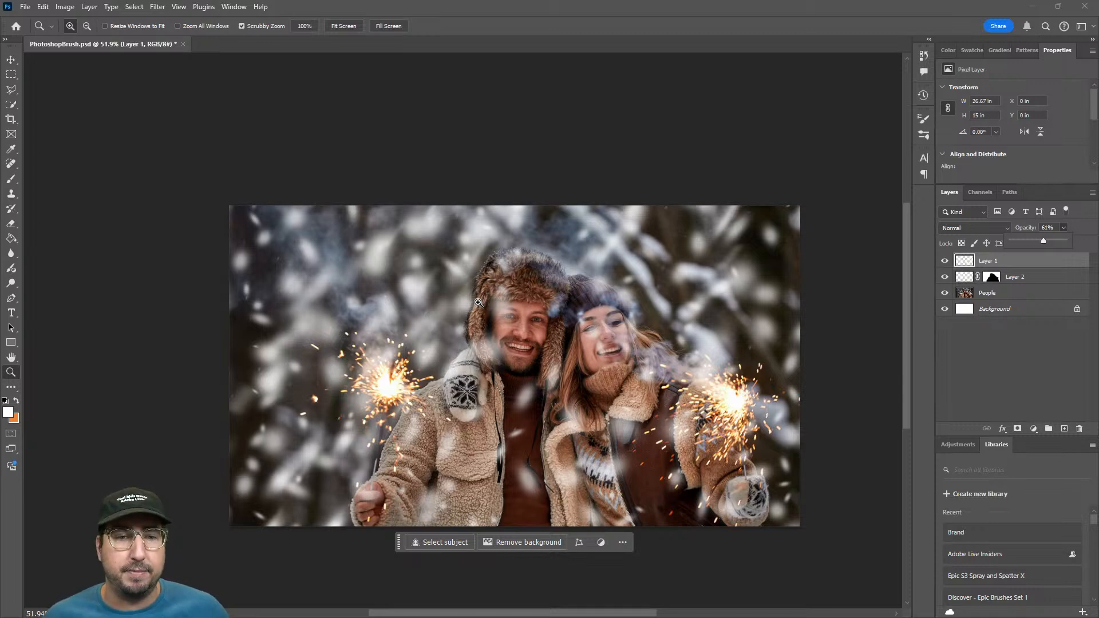
# - Compare the photo with and without the foreground snow by hiding and reshowing Layer 1
pyautogui.moveTo(478, 302); pyautogui.dragTo(554, 281)
pyautogui.click(944, 261)
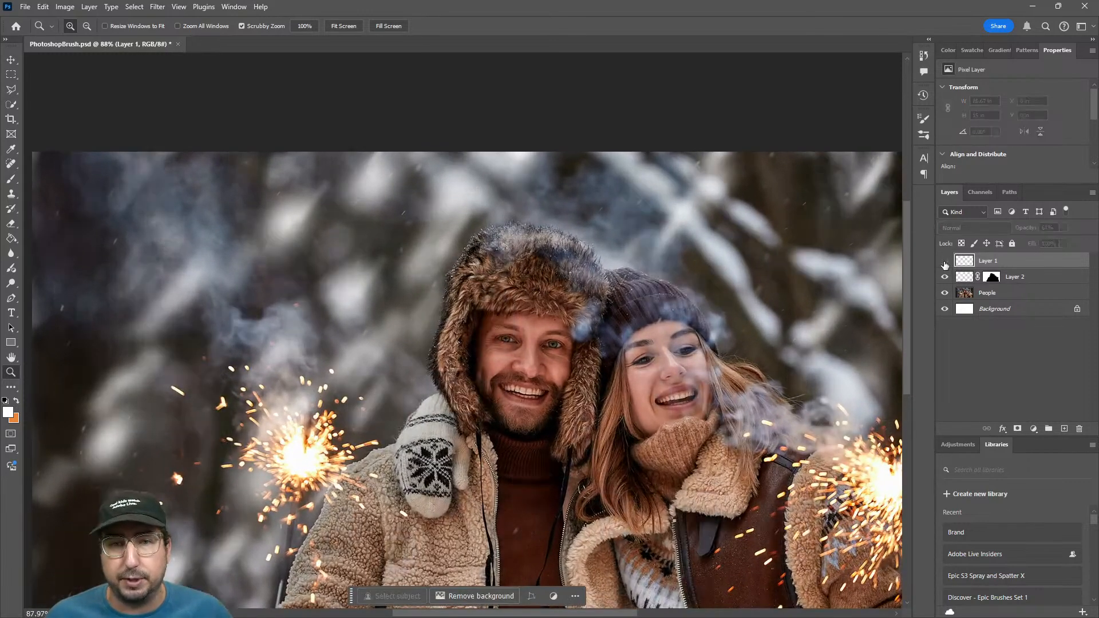
pyautogui.click(945, 261)
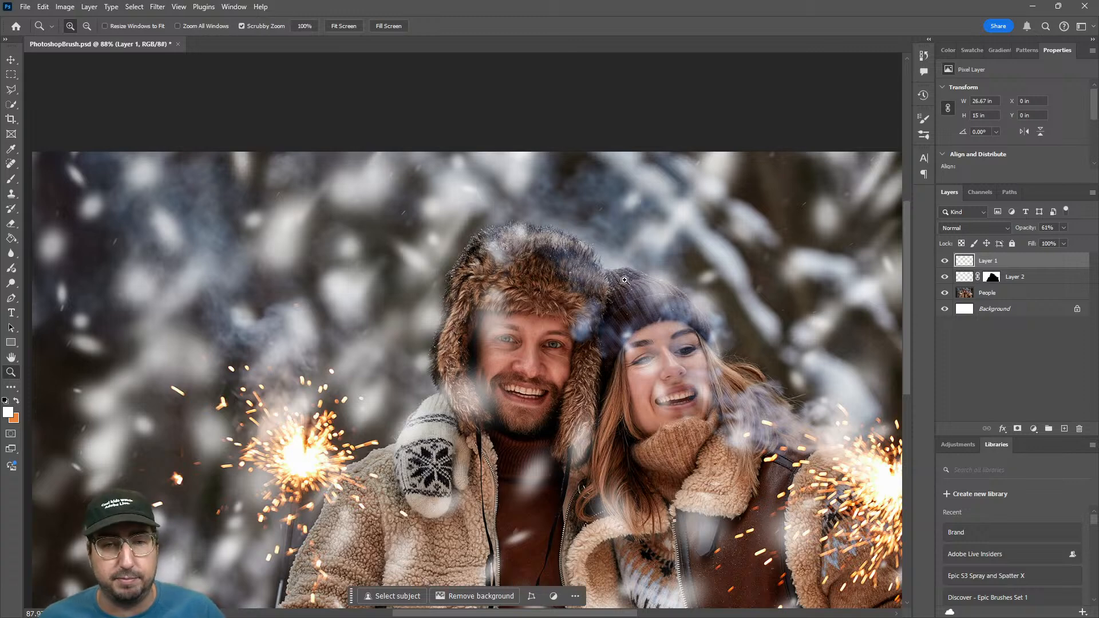
pyautogui.moveTo(592, 330); pyautogui.dragTo(516, 259)
pyautogui.moveTo(496, 289); pyautogui.dragTo(522, 297)
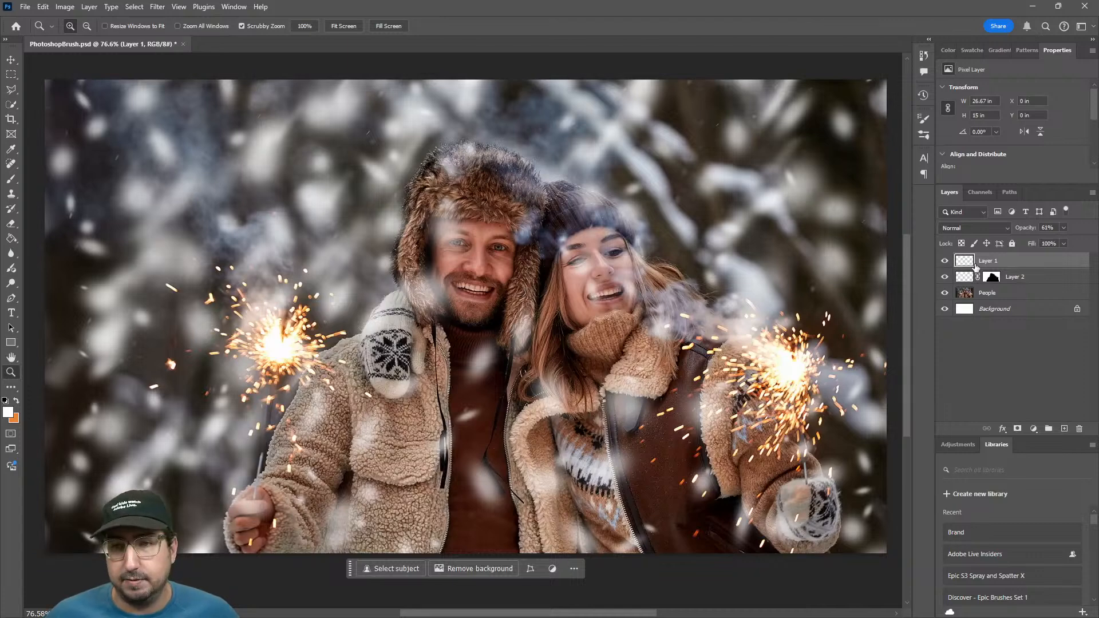
pyautogui.click(945, 261)
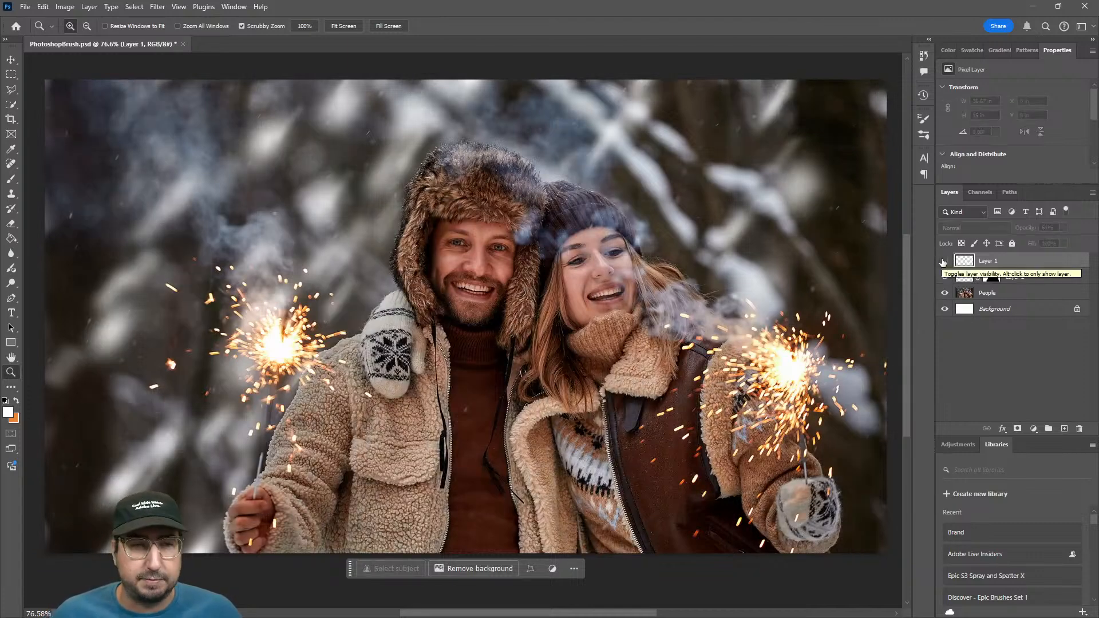
pyautogui.click(943, 261)
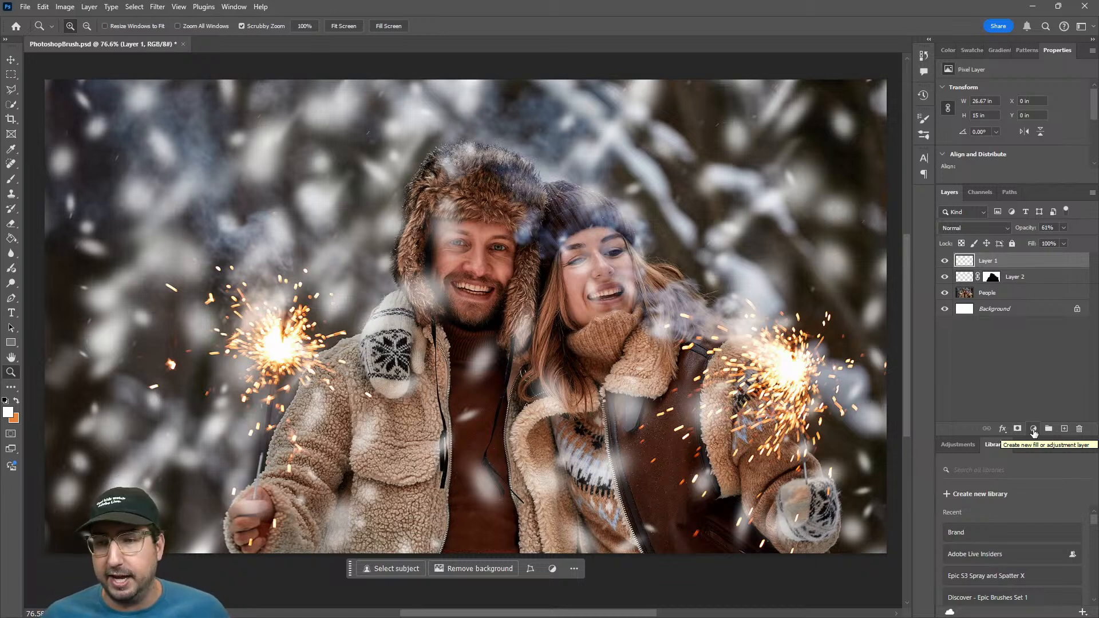
# - Add a Brightness/Contrast adjustment layer above Layer 1 with brightness 49 and contrast 17
pyautogui.click(1033, 429)
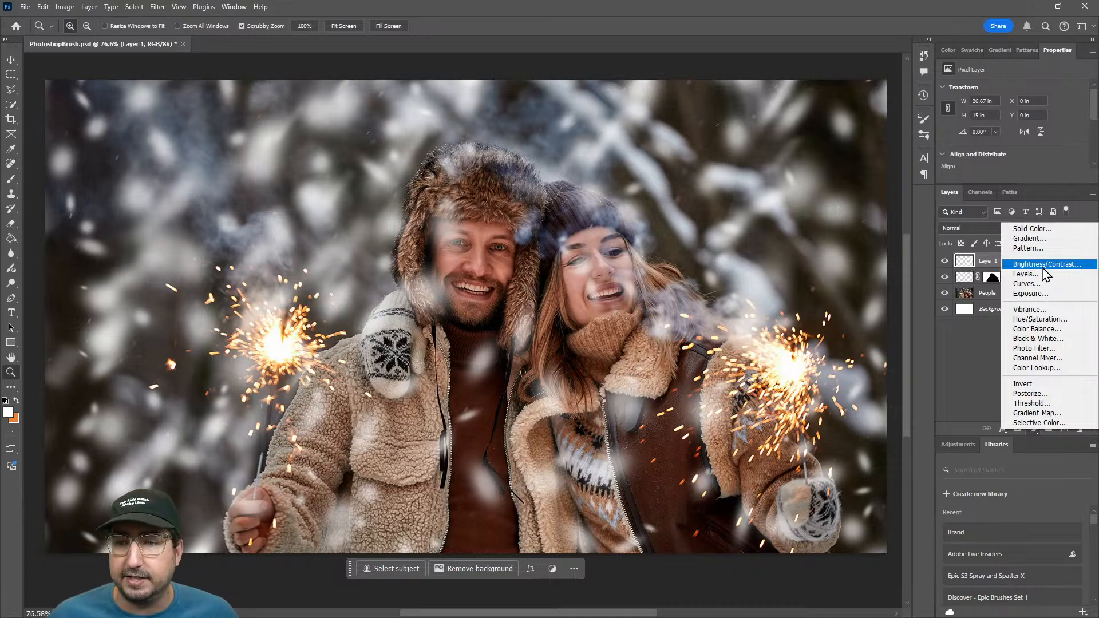
pyautogui.click(1042, 266)
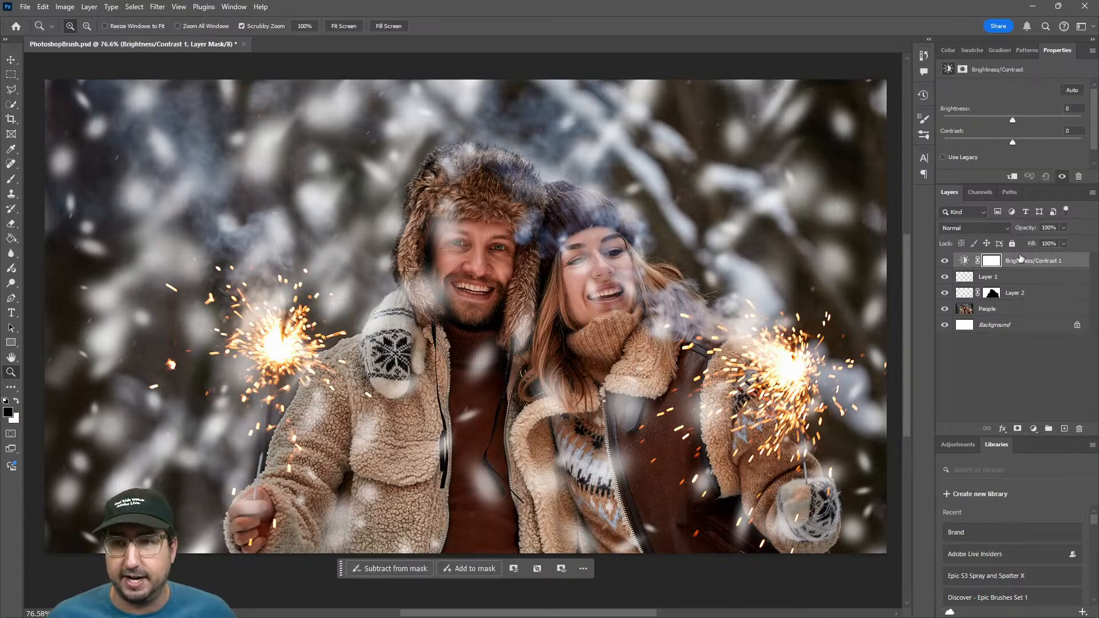
pyautogui.click(1031, 118)
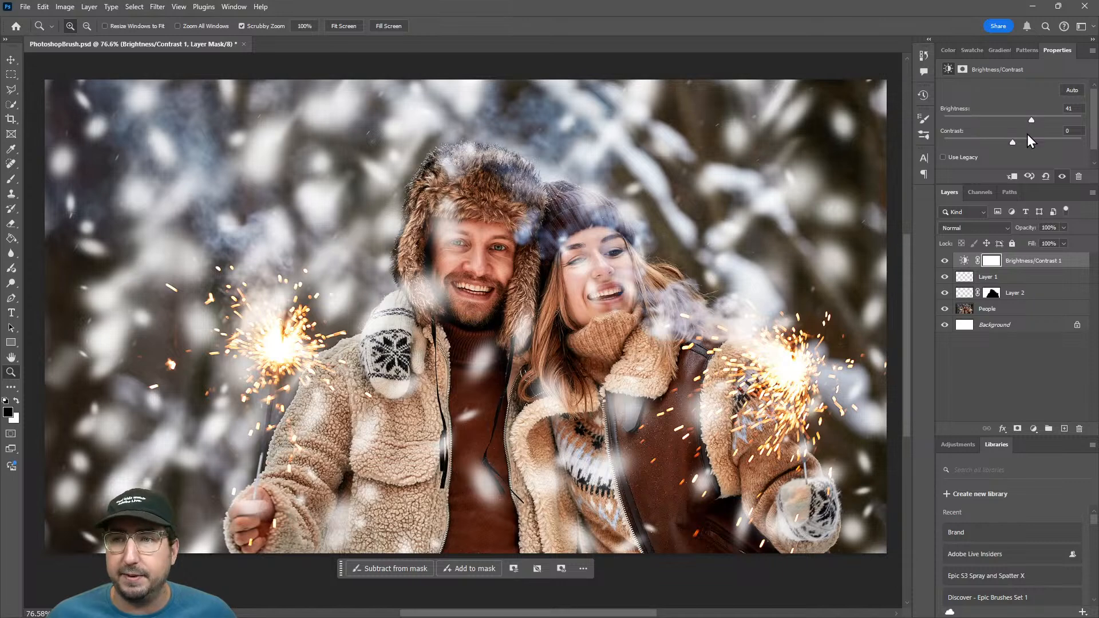
pyautogui.moveTo(1031, 119); pyautogui.dragTo(1035, 119)
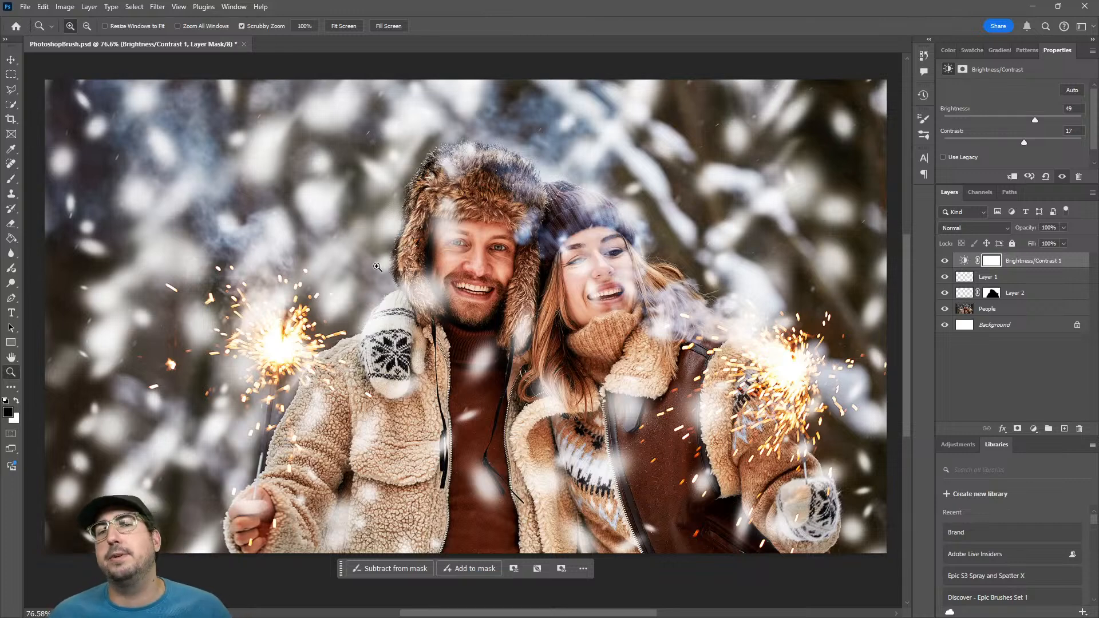
# - Add a black-to-white Gradient Map adjustment layer on top and compare the image with Layer 1 hidden and shown
pyautogui.click(1033, 428)
pyautogui.click(1036, 409)
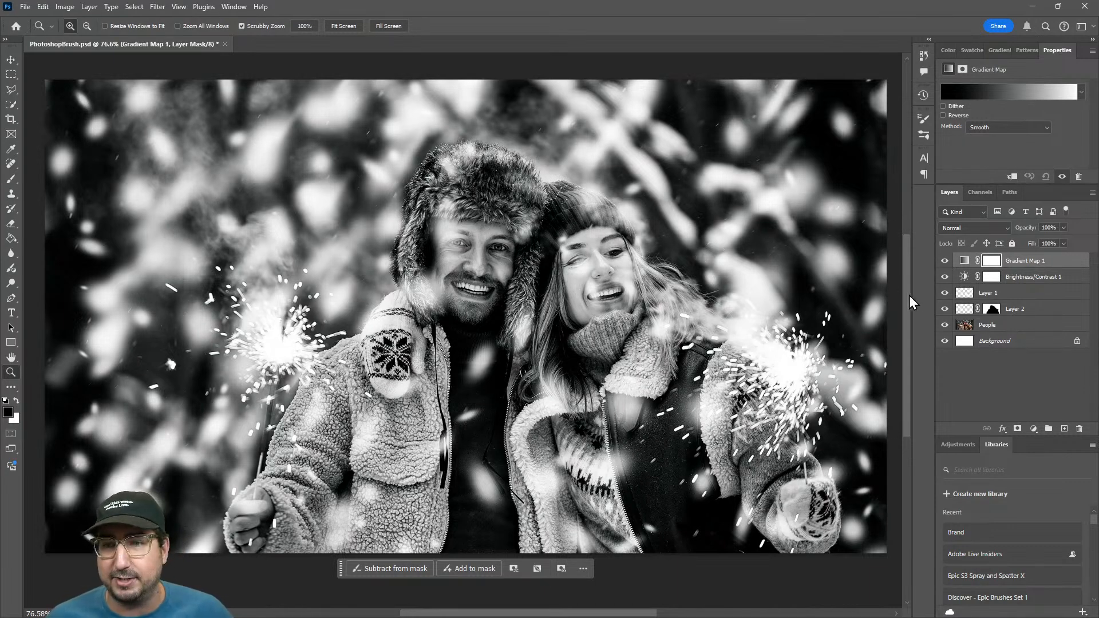
pyautogui.click(945, 293)
pyautogui.click(945, 293)
pyautogui.click(945, 293)
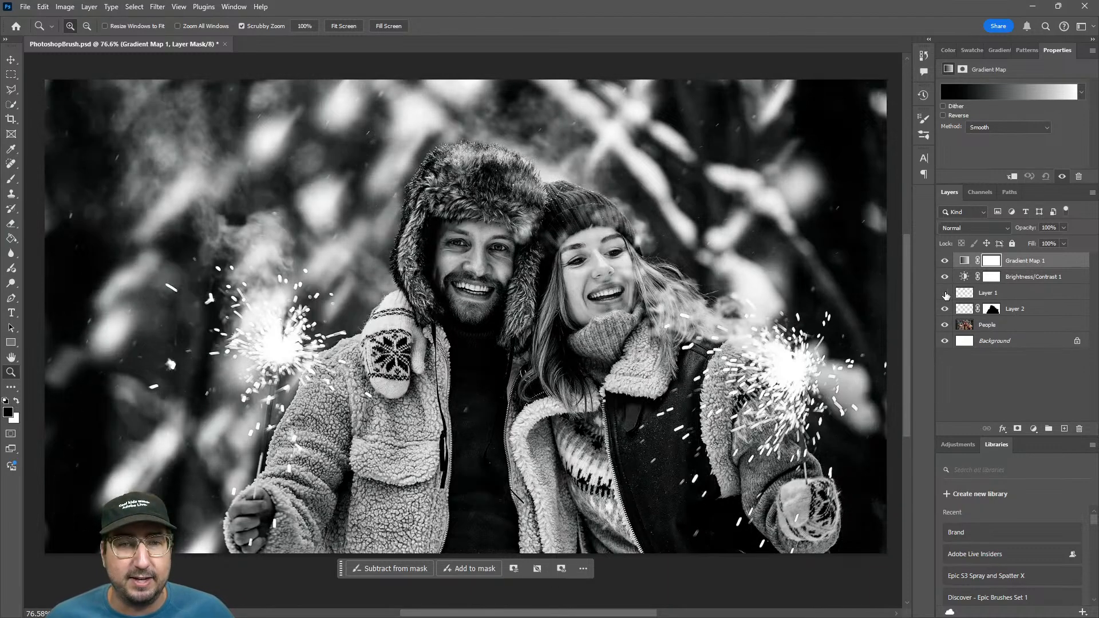
pyautogui.click(945, 293)
# - Erase part of Layer 1's snow over the man's face with the Eraser at 35% opacity
pyautogui.click(995, 294)
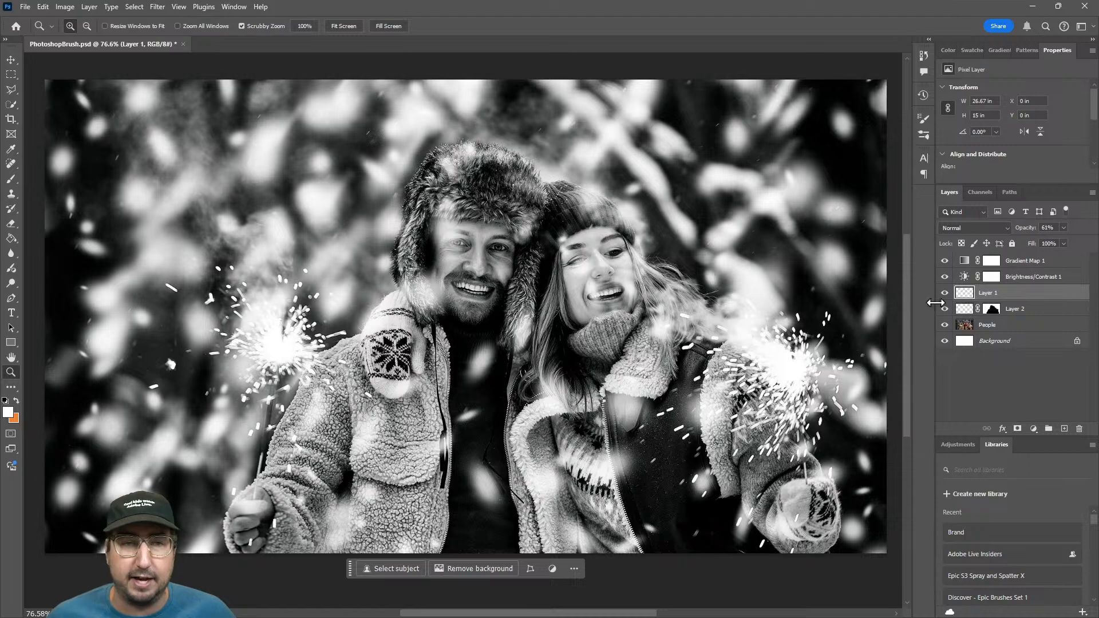
pyautogui.press('e')
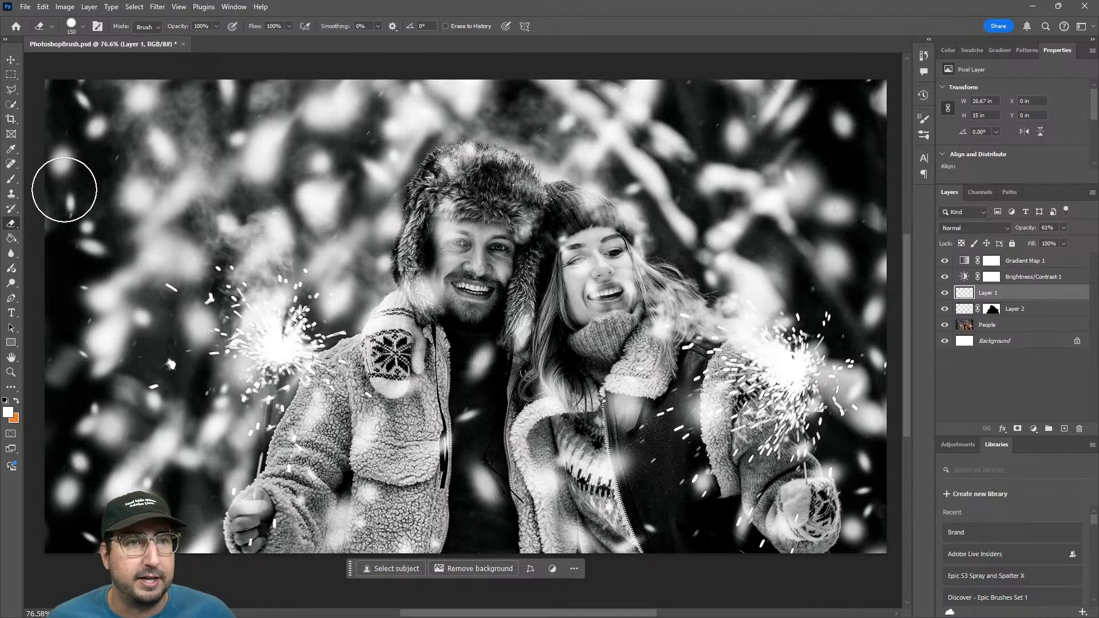
pyautogui.click(217, 26)
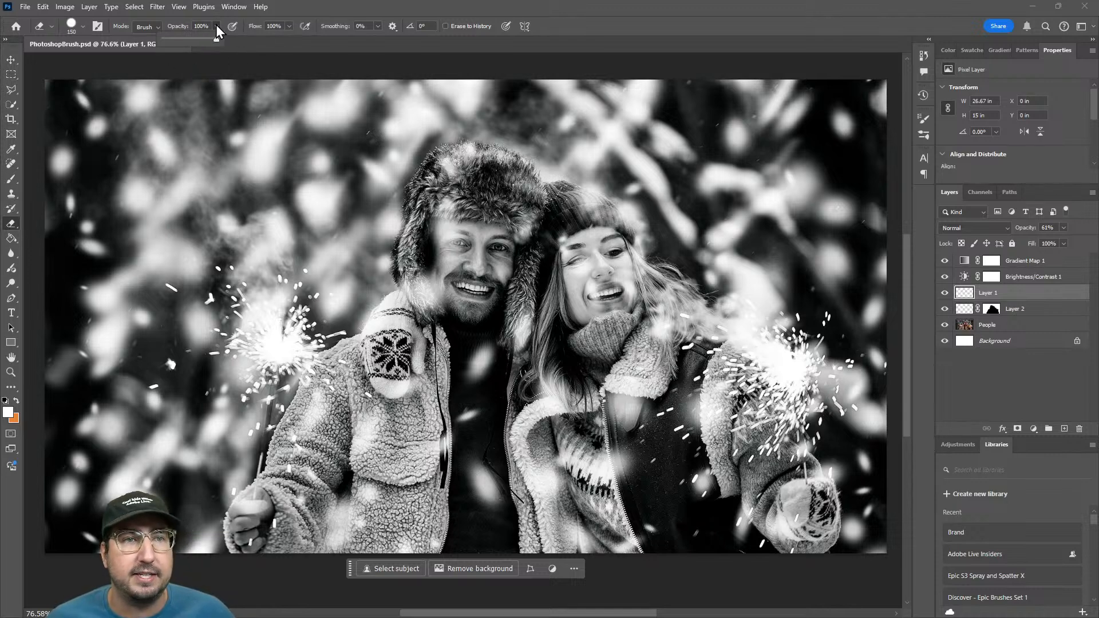
pyautogui.moveTo(218, 38); pyautogui.dragTo(176, 37)
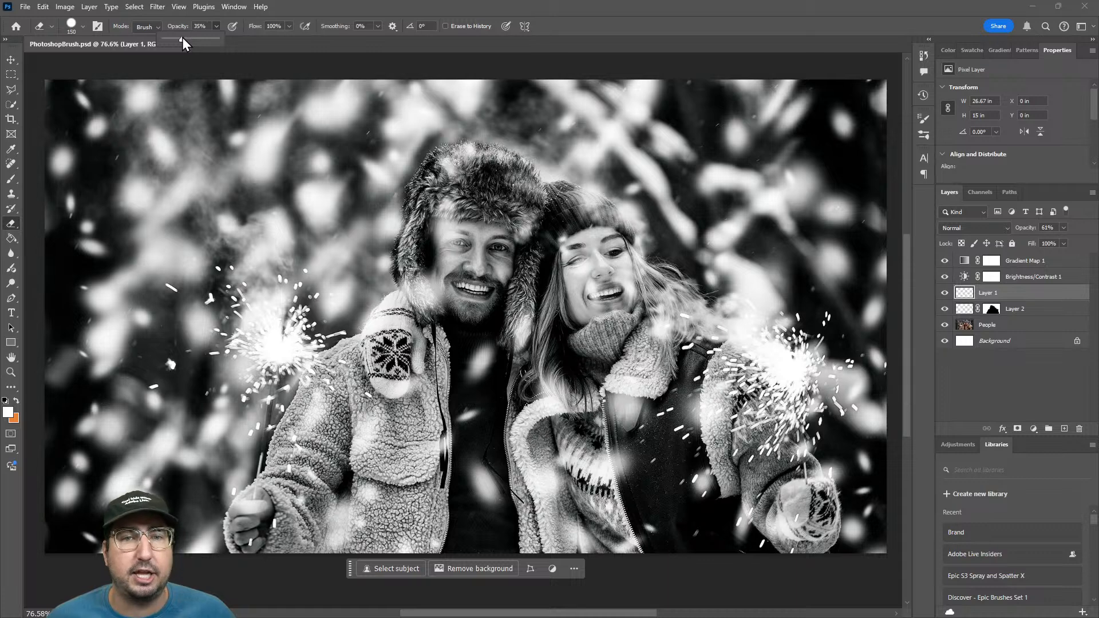
pyautogui.moveTo(426, 236)
pyautogui.mouseDown()
pyautogui.moveTo(479, 260)
pyautogui.moveTo(454, 206)
pyautogui.moveTo(466, 275)
pyautogui.moveTo(525, 334)
pyautogui.moveTo(505, 304)
pyautogui.mouseUp()
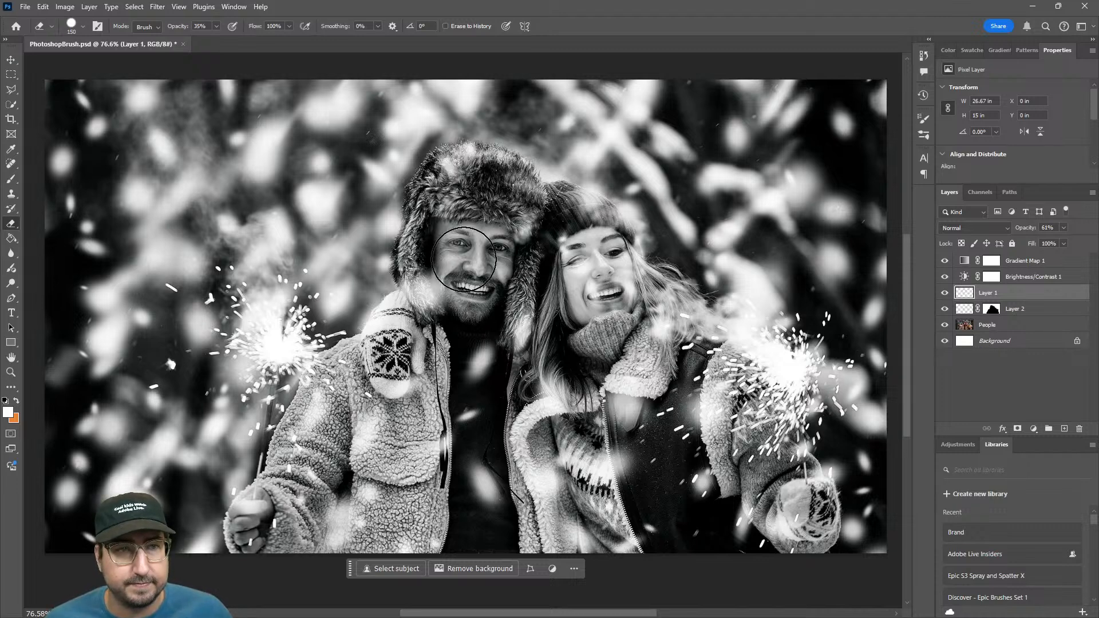
# - Set the Eraser to 9% opacity with a 150 px Soft Round brush and fade Layer 1's snow over the couple's faces
pyautogui.click(217, 27)
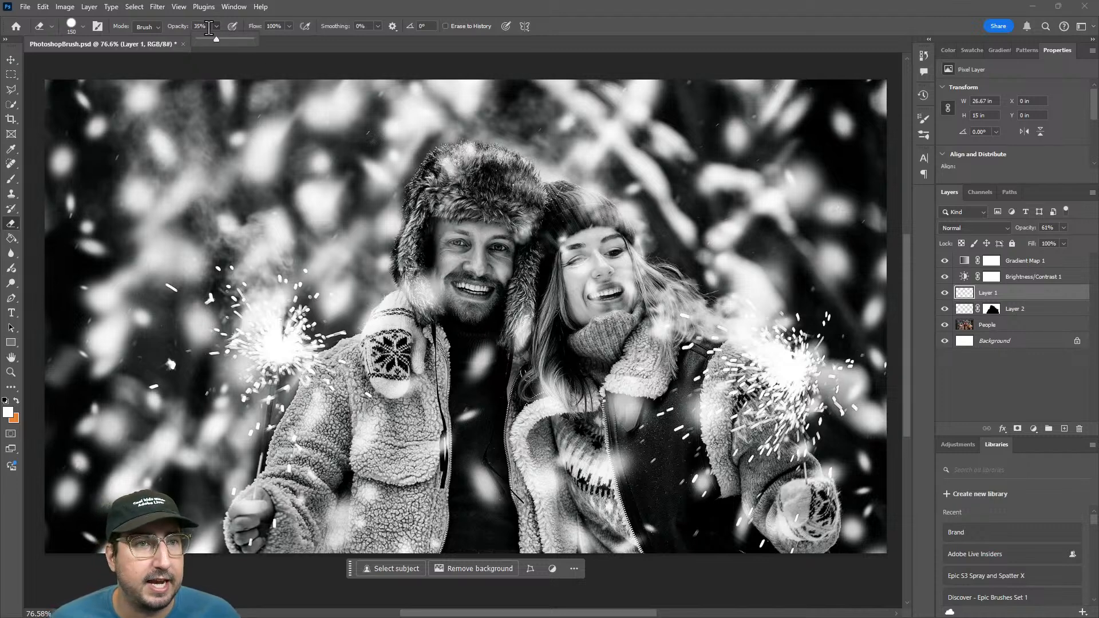
pyautogui.click(83, 26)
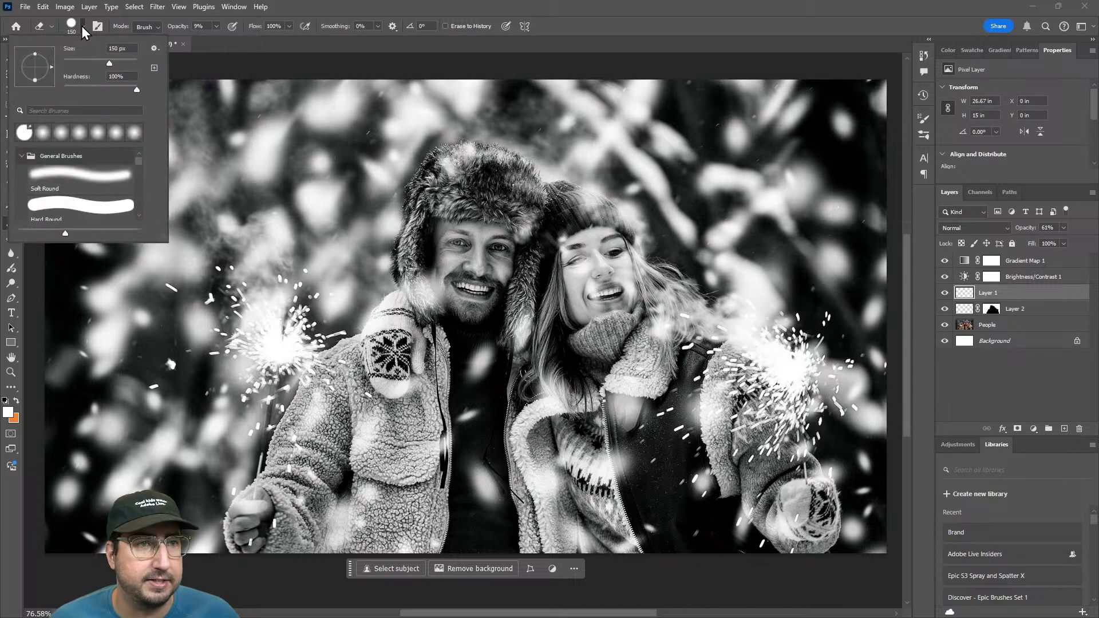
pyautogui.click(60, 134)
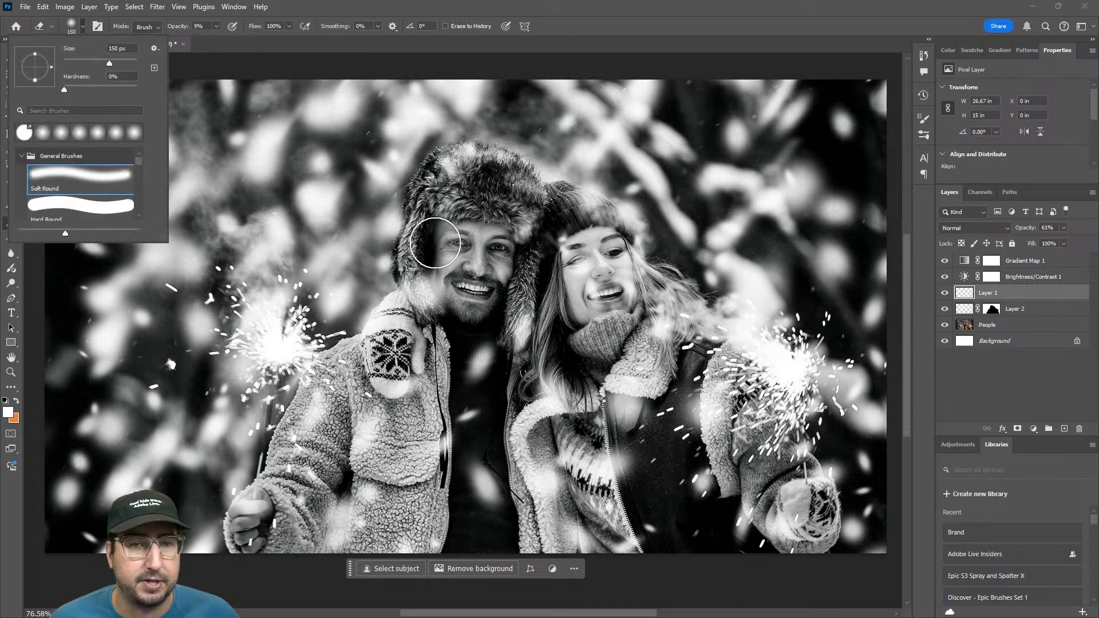
pyautogui.click(435, 246)
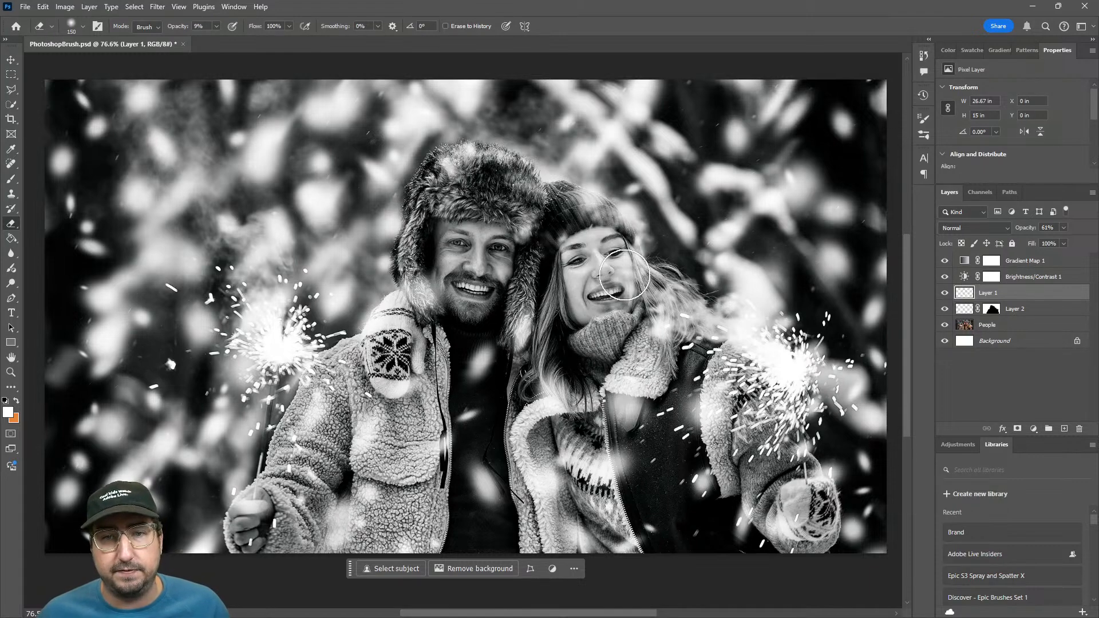
# - Compare the image with the Gradient Map 1 layer hidden and shown
pyautogui.press('z')
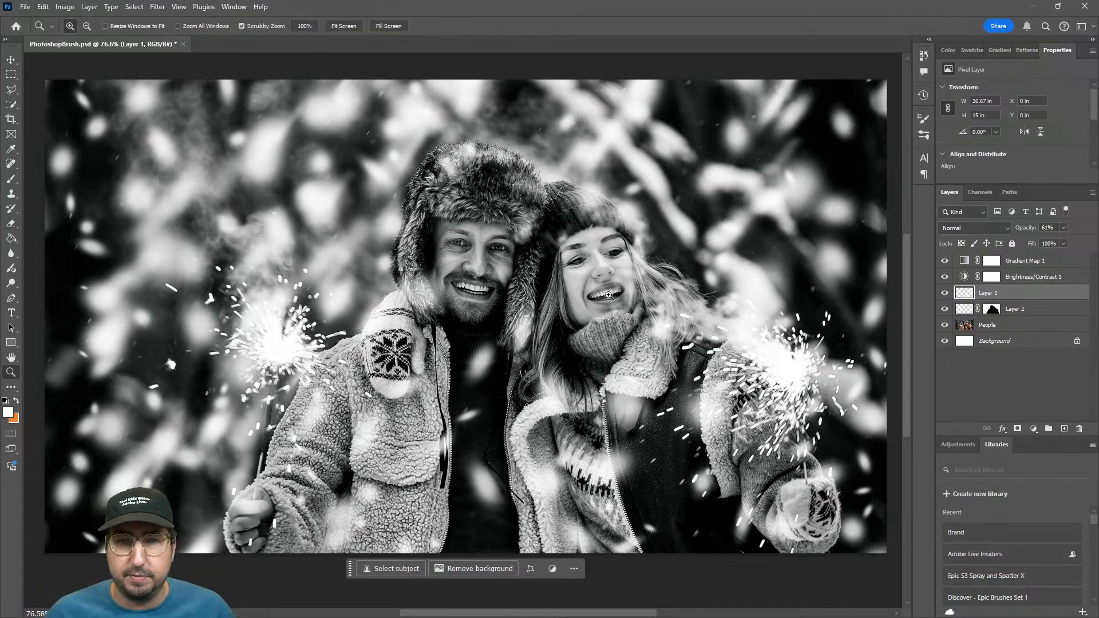
pyautogui.moveTo(609, 294)
pyautogui.mouseDown()
pyautogui.moveTo(664, 303)
pyautogui.moveTo(598, 298)
pyautogui.mouseUp()
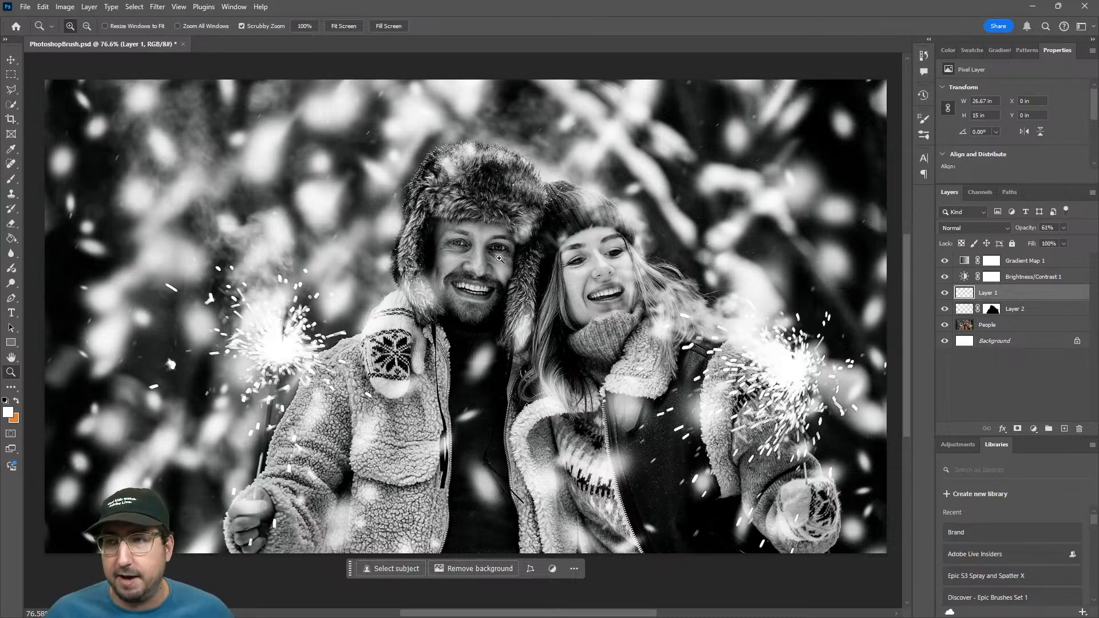
pyautogui.click(960, 264)
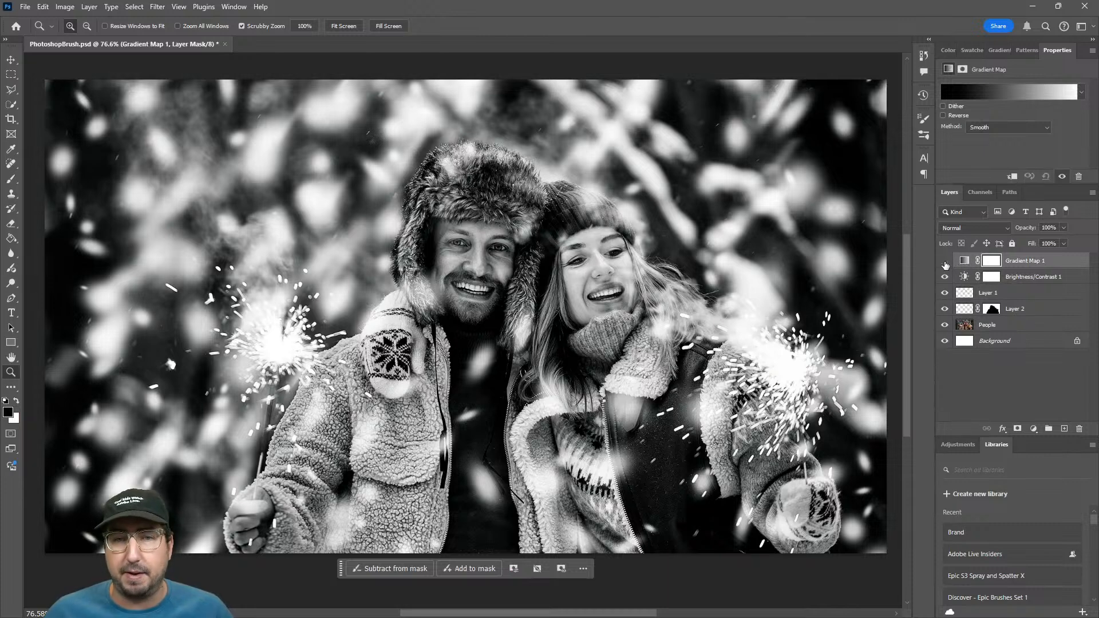
pyautogui.click(945, 262)
pyautogui.click(945, 262)
pyautogui.click(945, 262)
pyautogui.click(945, 262)
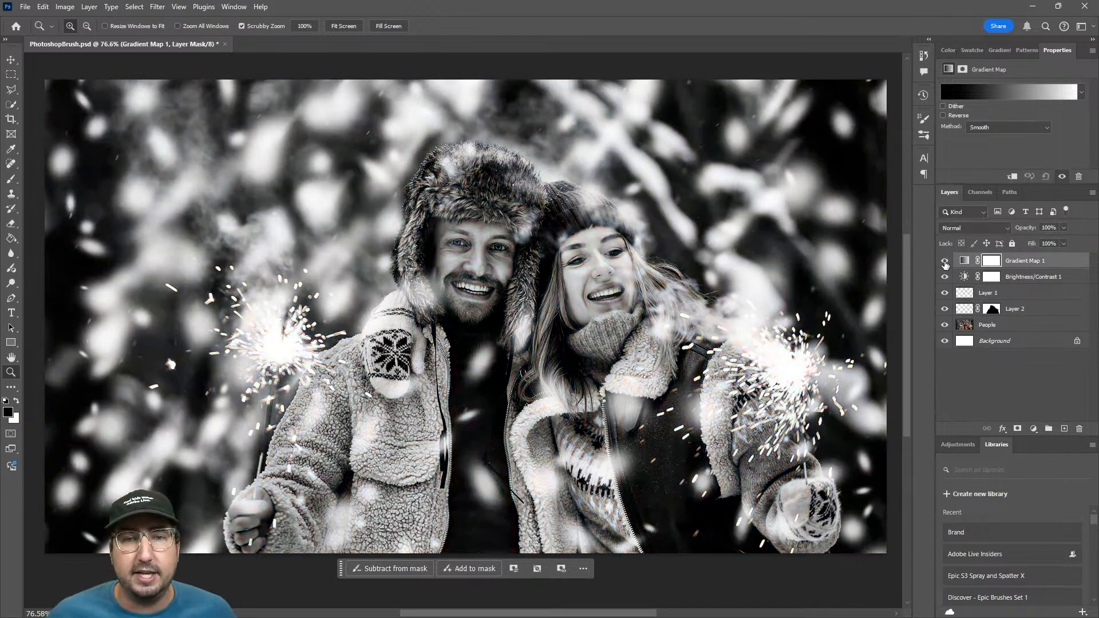
pyautogui.click(945, 262)
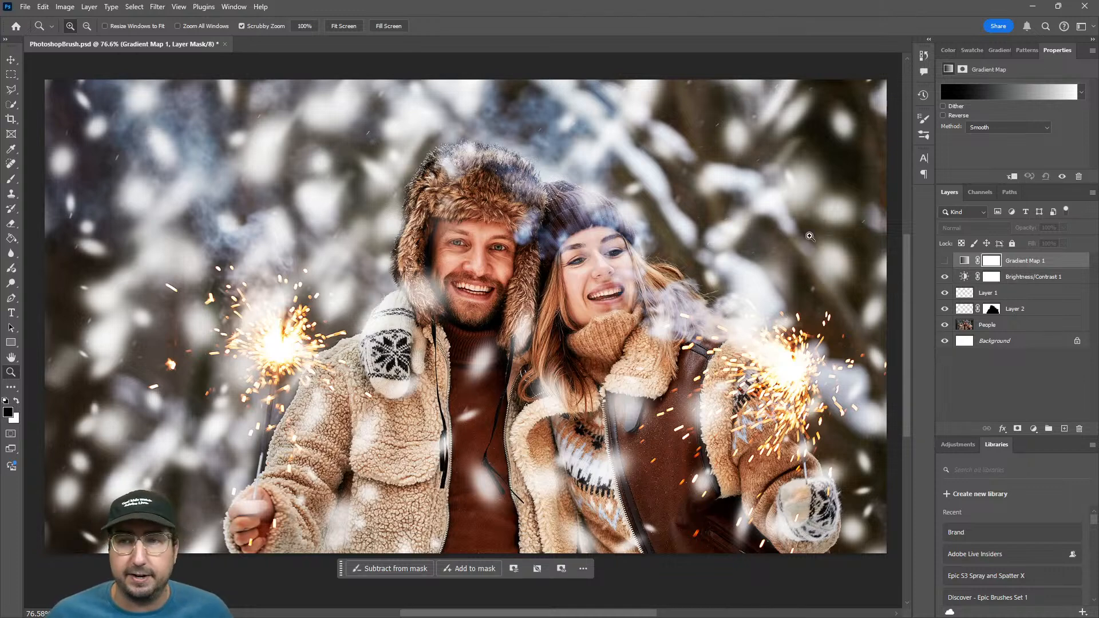
pyautogui.click(943, 261)
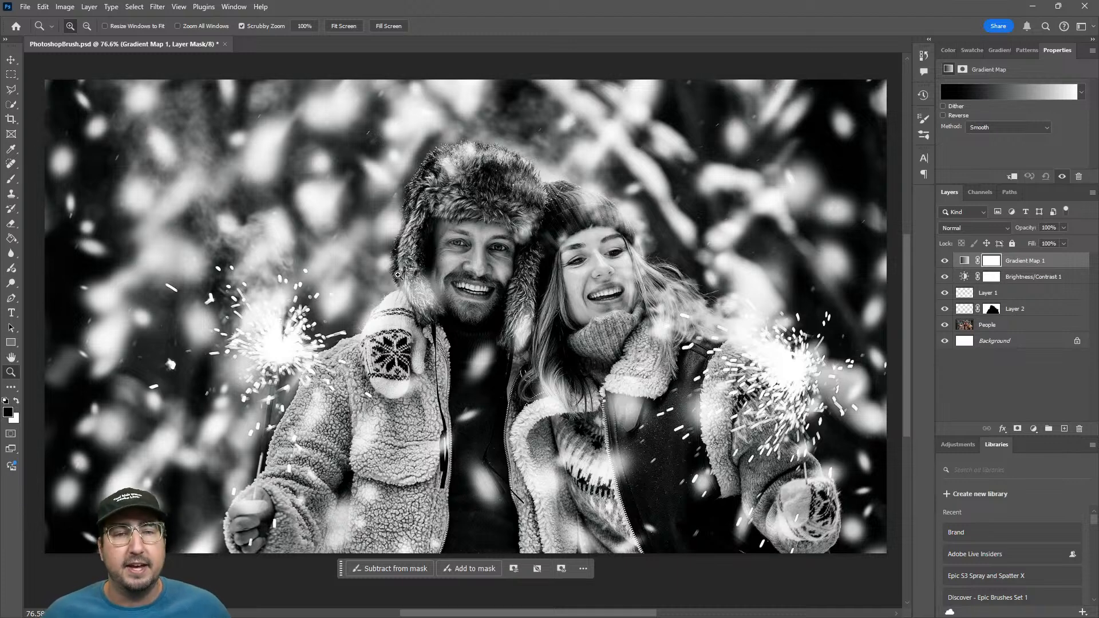
# - Change the black stop of Gradient Map 1's gradient to dark purple 1f0528
pyautogui.click(963, 94)
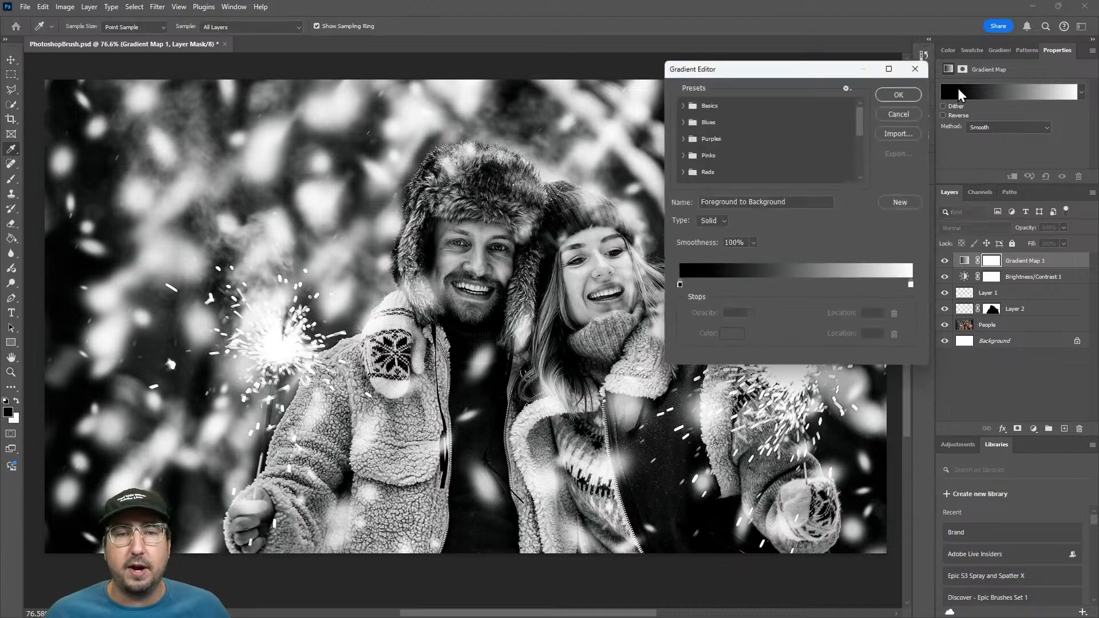
pyautogui.doubleClick(679, 285)
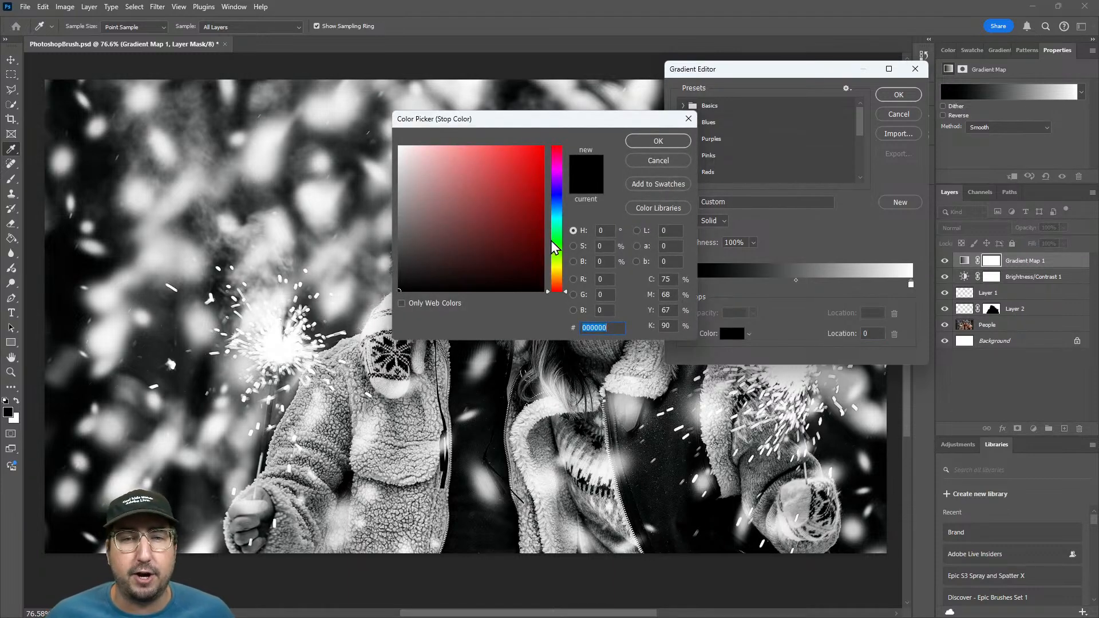
pyautogui.moveTo(559, 182); pyautogui.dragTo(559, 176)
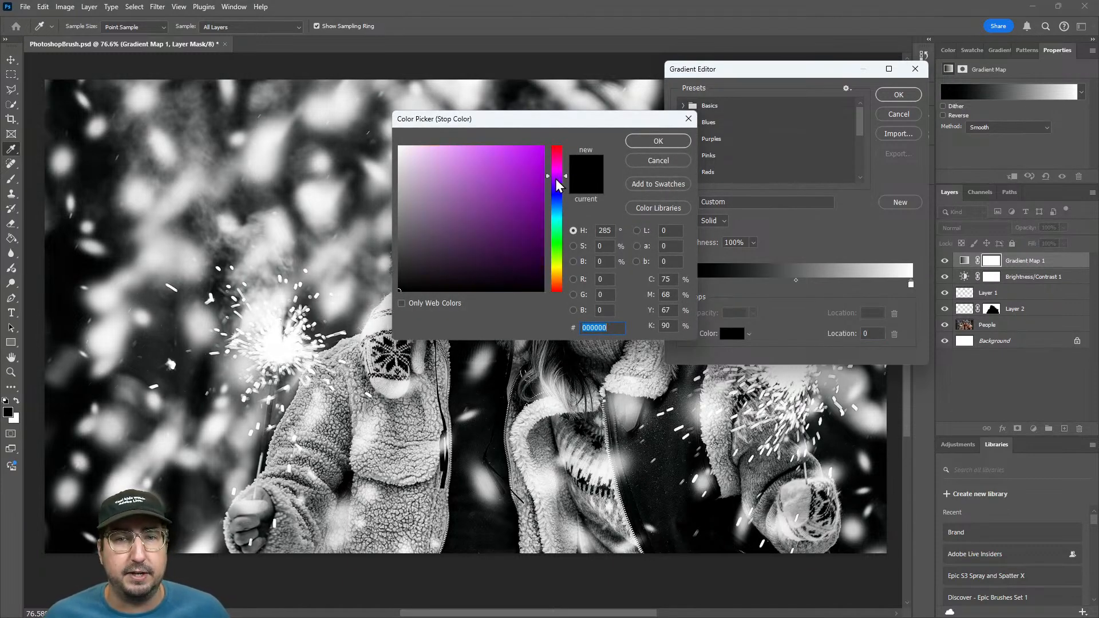
pyautogui.moveTo(517, 214); pyautogui.dragTo(521, 264)
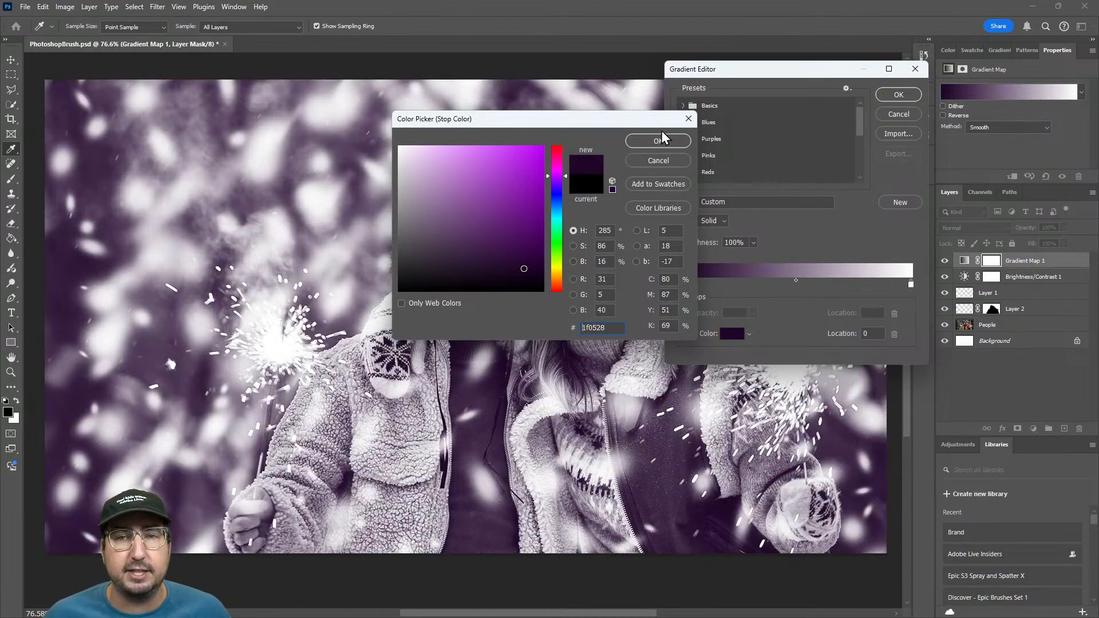
pyautogui.click(659, 139)
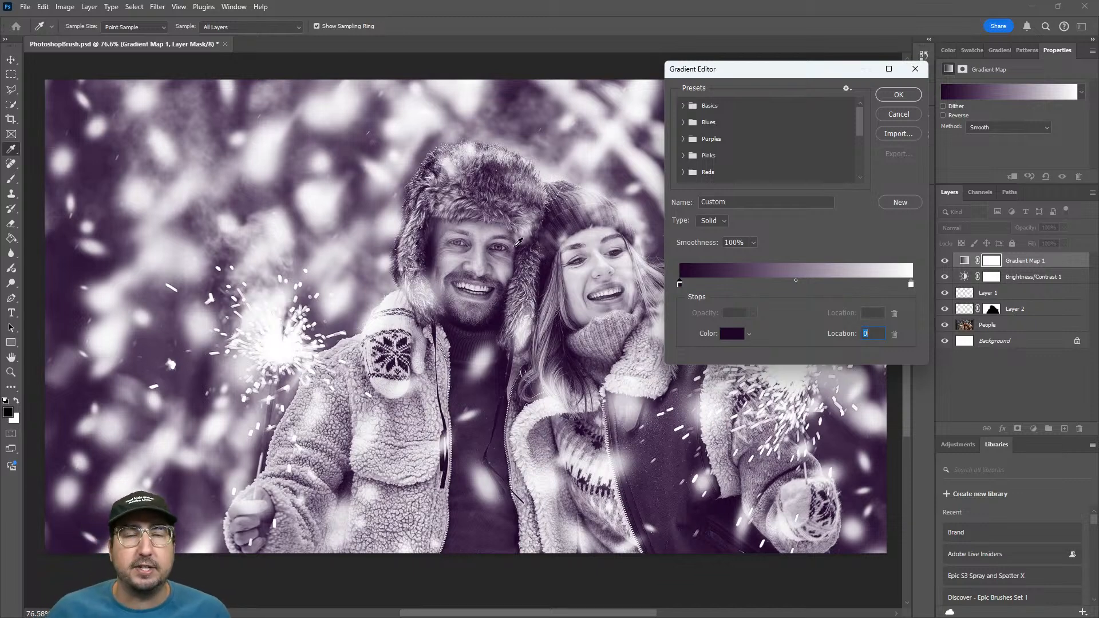
# - Change the white stop of Gradient Map 1's gradient to light blue d0f2ff and apply the gradient
pyautogui.click(911, 284)
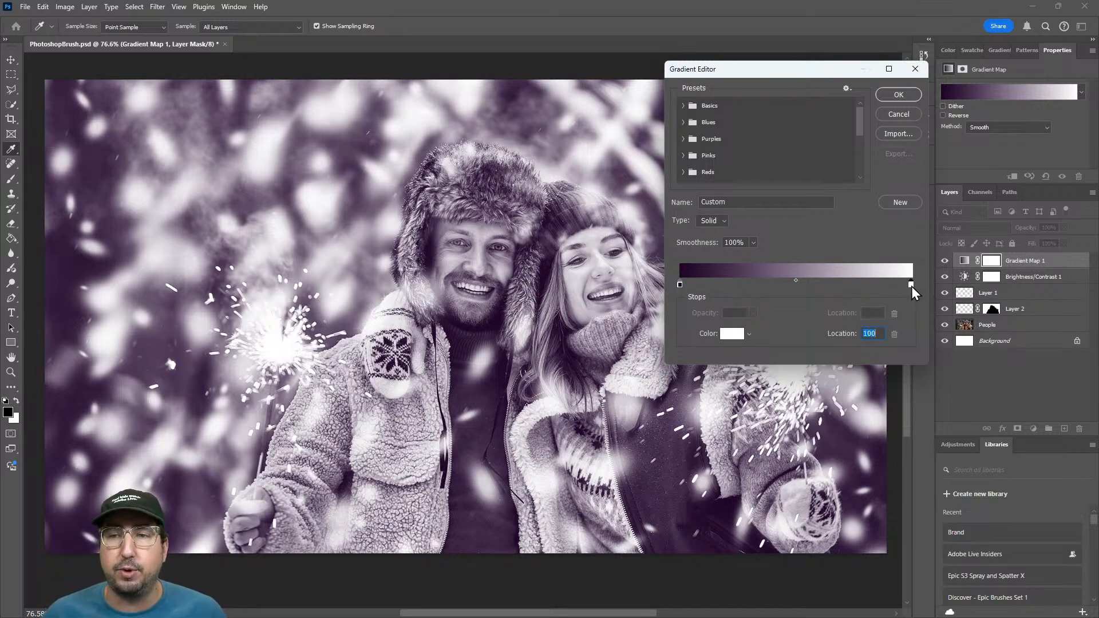
pyautogui.doubleClick(911, 284)
pyautogui.moveTo(402, 166); pyautogui.dragTo(396, 162)
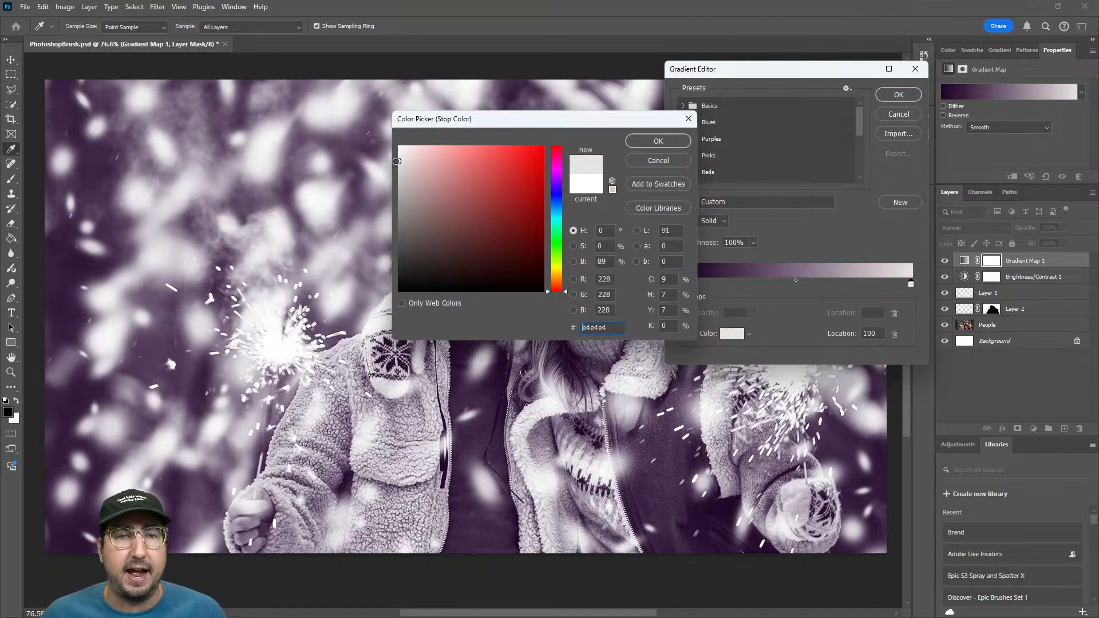
pyautogui.moveTo(560, 202); pyautogui.dragTo(560, 212)
pyautogui.moveTo(501, 172)
pyautogui.mouseDown()
pyautogui.moveTo(485, 156)
pyautogui.moveTo(427, 146)
pyautogui.mouseUp()
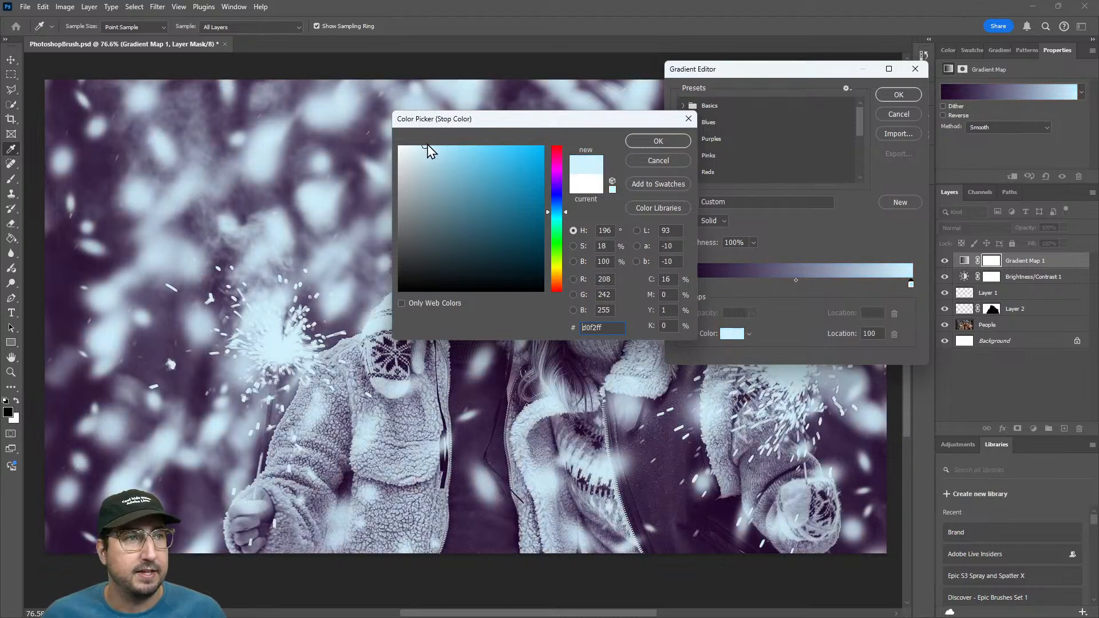
pyautogui.click(657, 141)
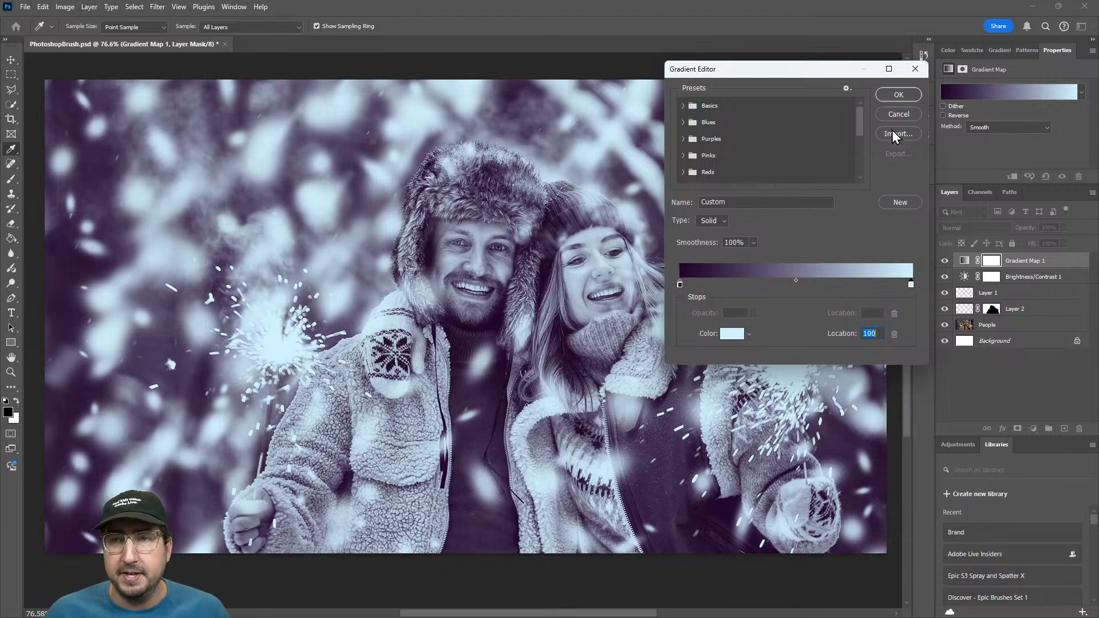
pyautogui.click(898, 95)
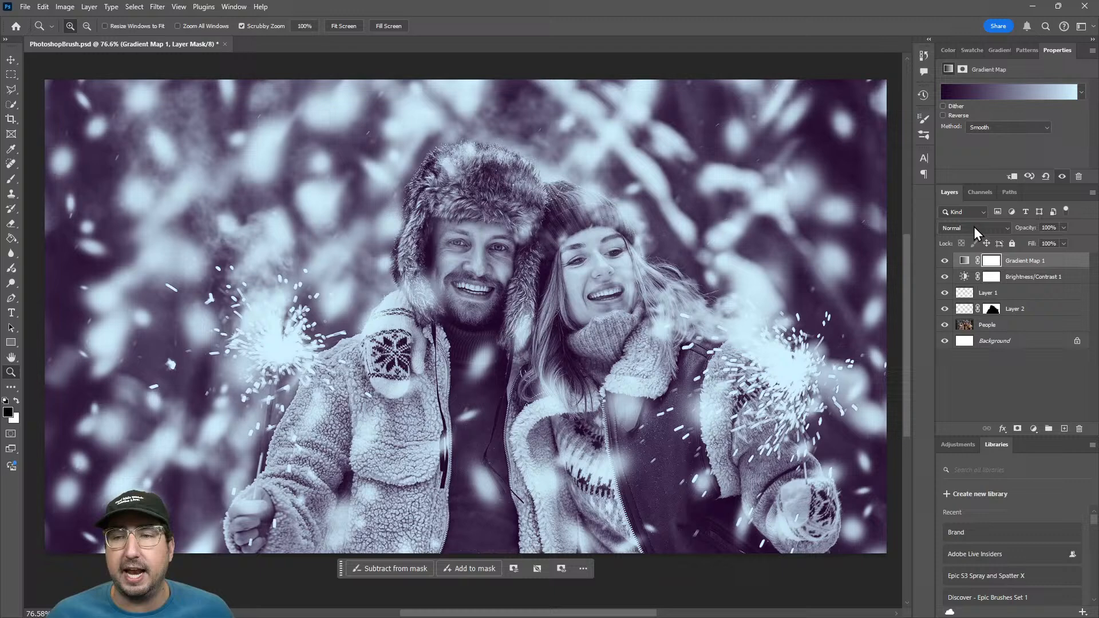
# - Try the Multiply blend mode on Gradient Map 1 and switch it to Lighter Color
pyautogui.click(961, 229)
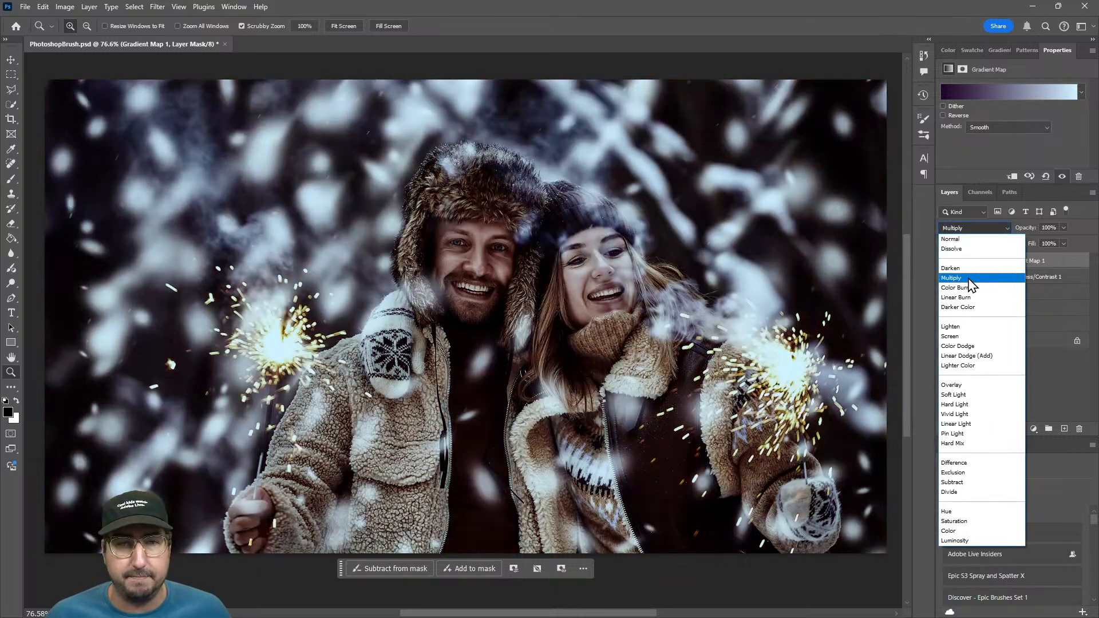
pyautogui.click(967, 278)
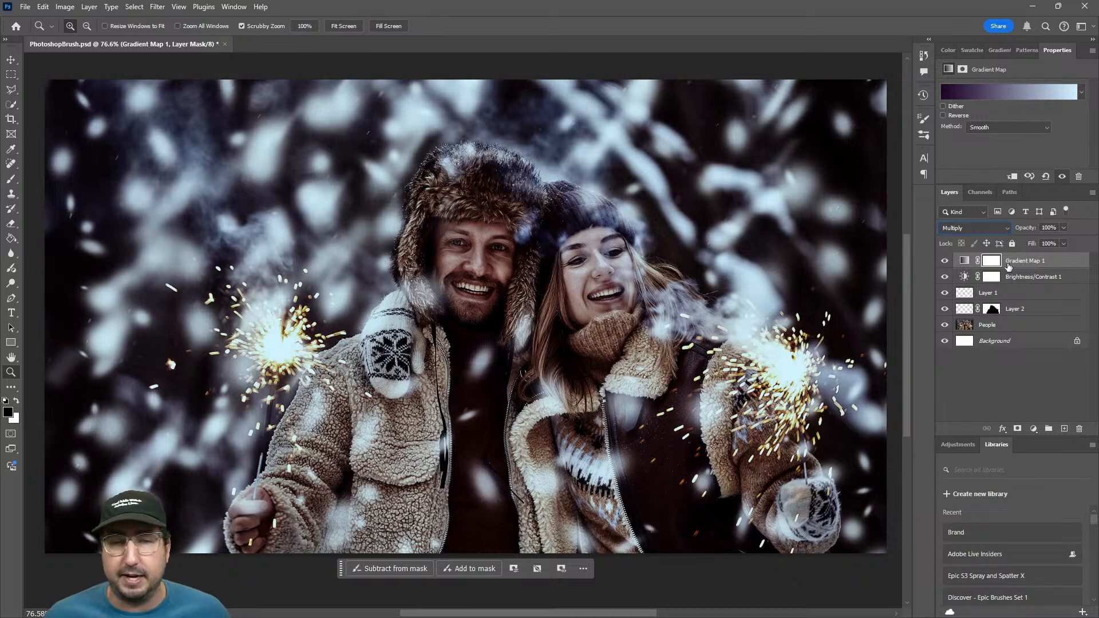
pyautogui.click(971, 227)
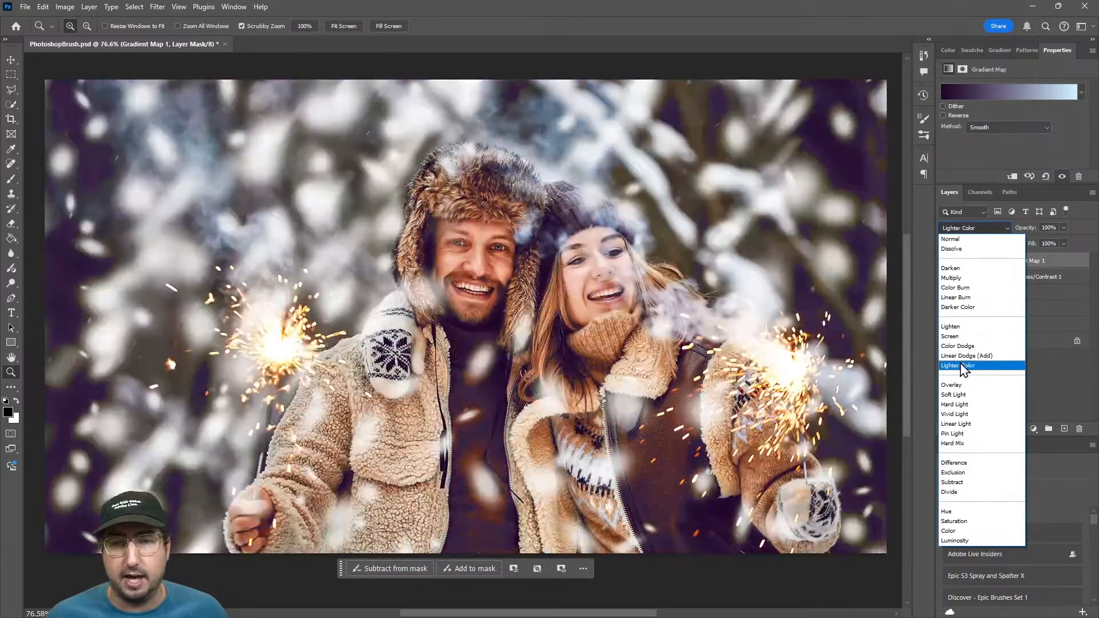
pyautogui.click(963, 369)
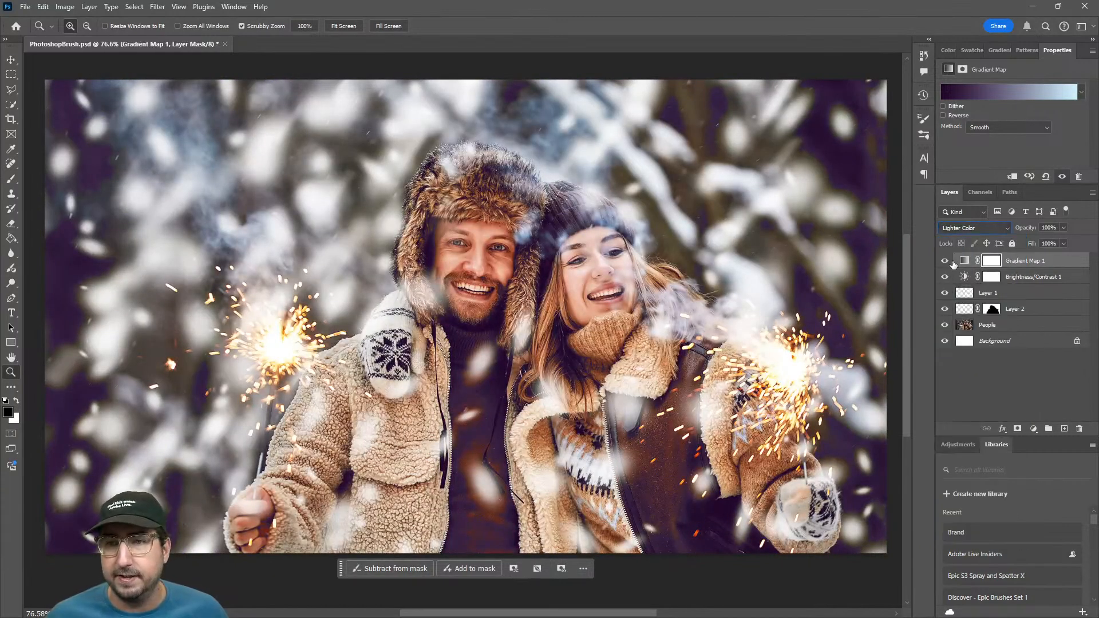
# - Compare the image with Gradient Map 1 hidden and shown, both overall and close up on the dark background
pyautogui.click(944, 262)
pyautogui.click(943, 262)
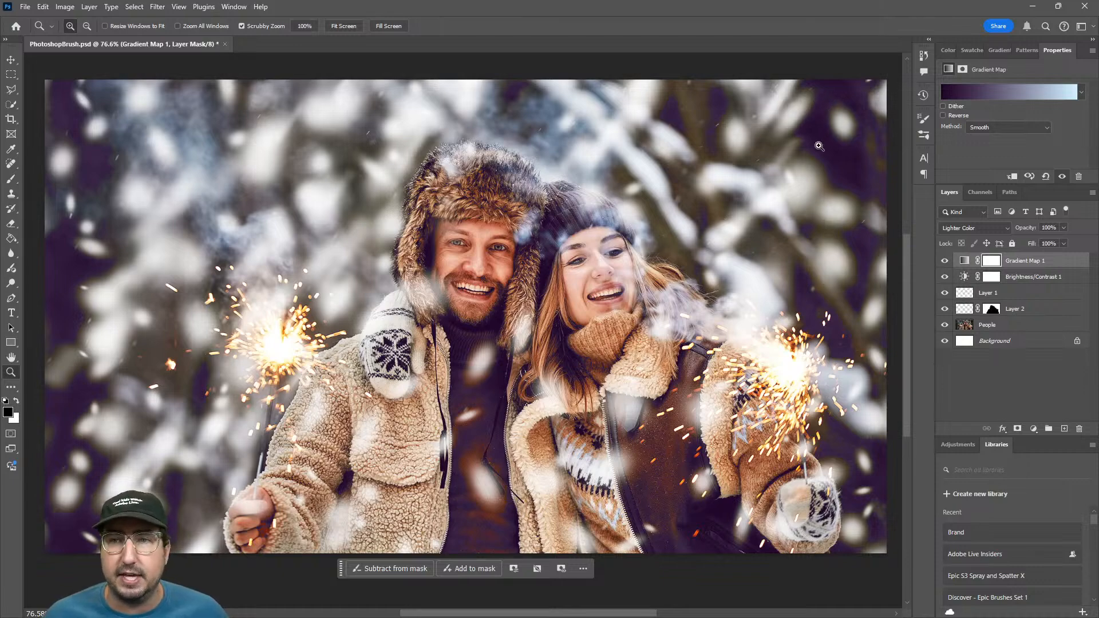
pyautogui.moveTo(830, 140); pyautogui.dragTo(917, 154)
pyautogui.click(945, 260)
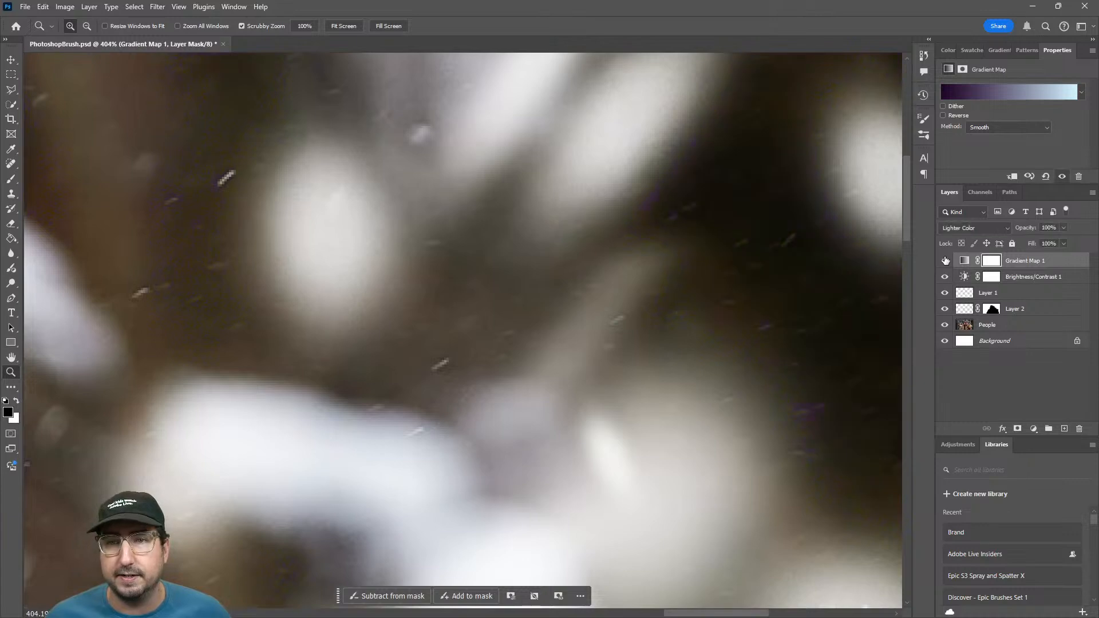
pyautogui.click(945, 260)
pyautogui.moveTo(813, 265); pyautogui.dragTo(715, 238)
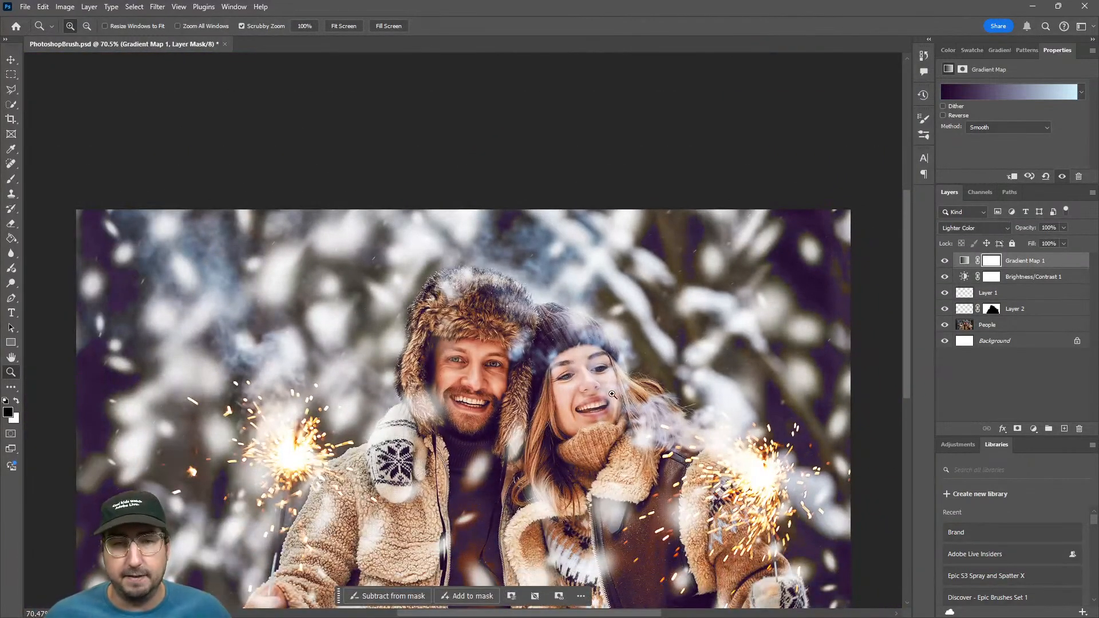
pyautogui.moveTo(592, 403); pyautogui.dragTo(599, 288)
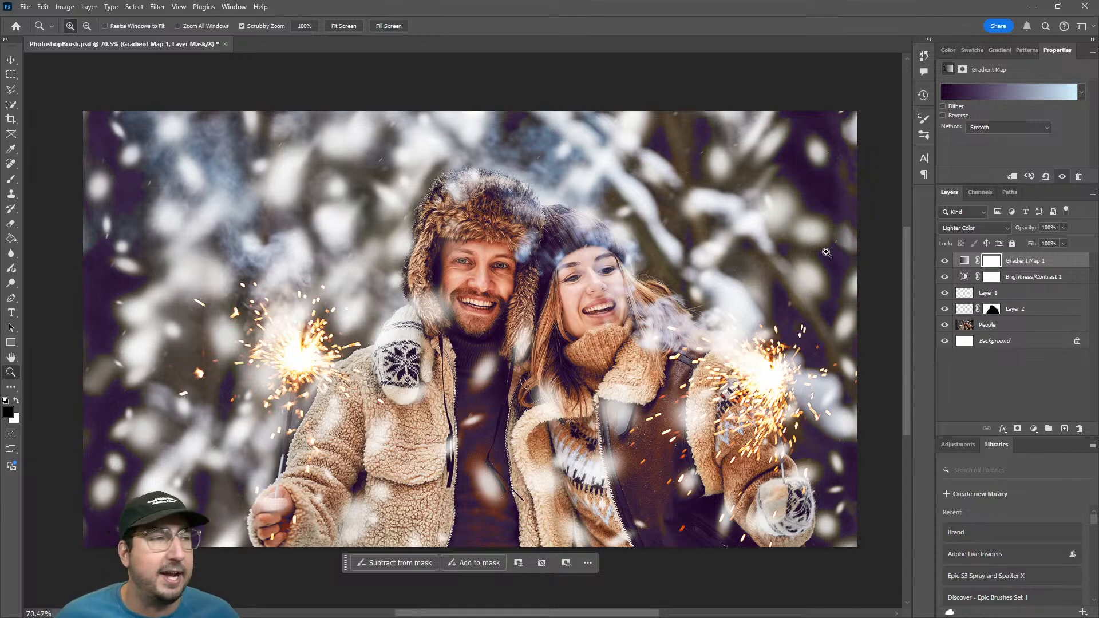
# - Set Gradient Map 1's blend mode to Multiply and its dark gradient stop to light purple c596d5
pyautogui.click(987, 228)
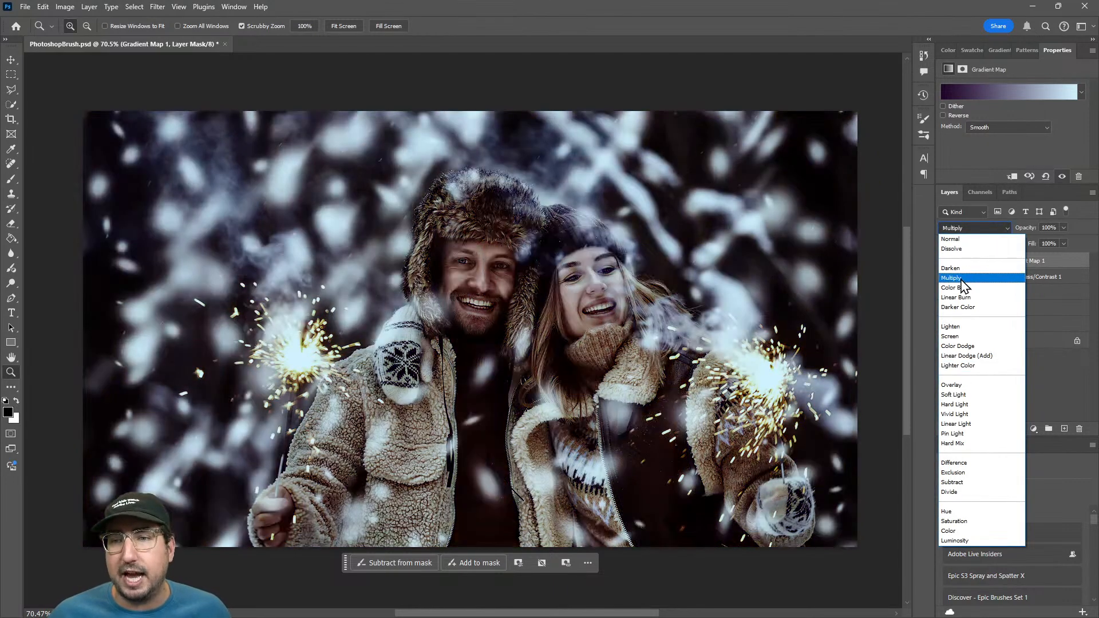
pyautogui.click(962, 278)
pyautogui.click(967, 93)
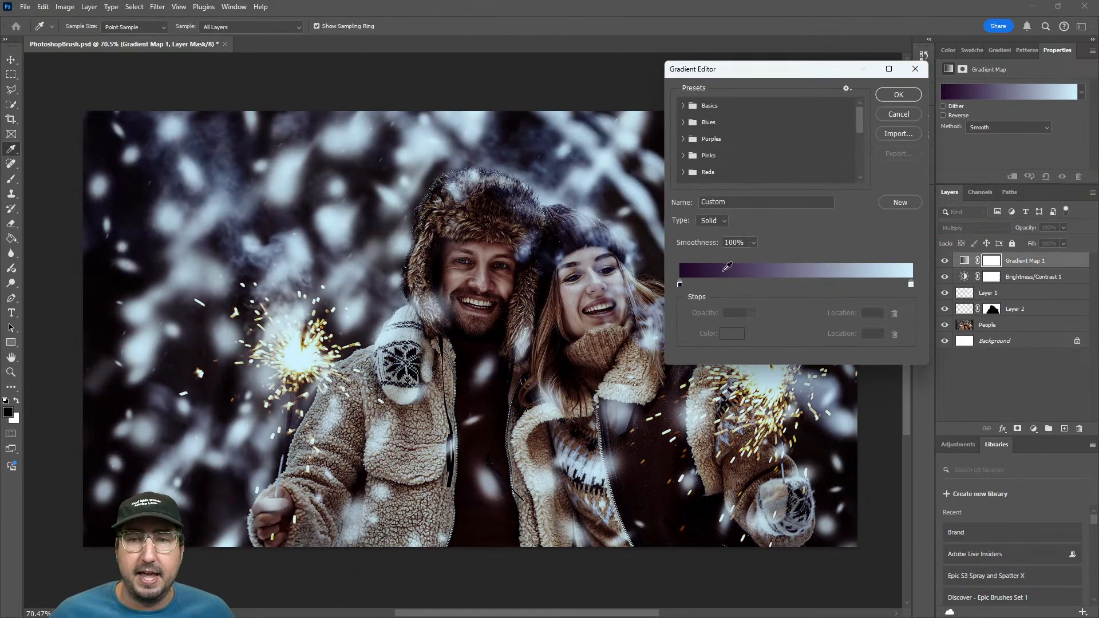
pyautogui.doubleClick(680, 285)
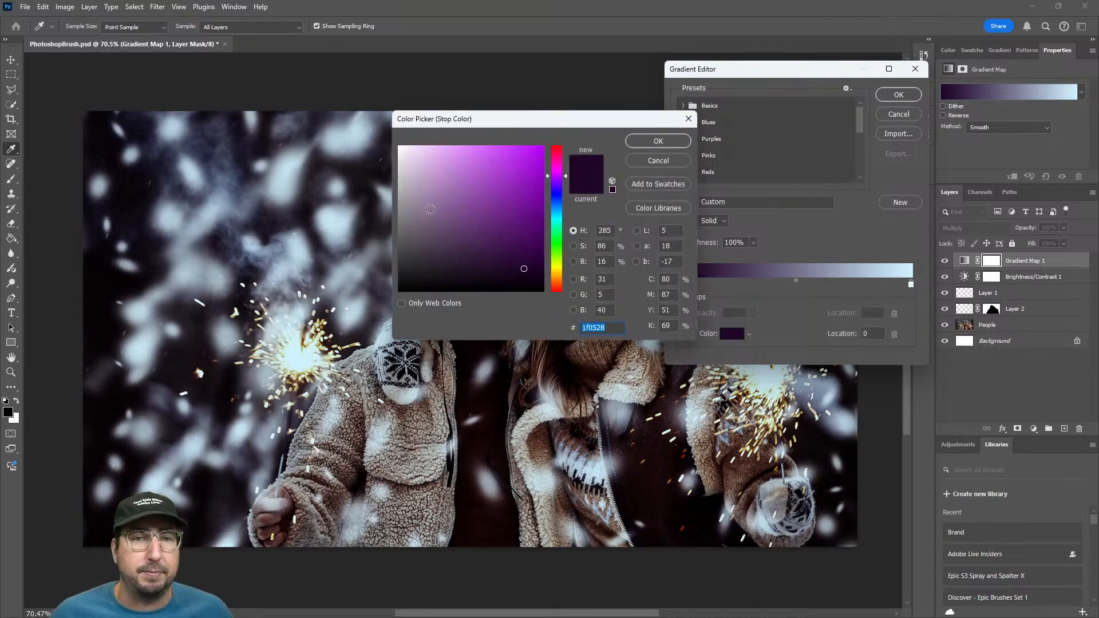
pyautogui.click(441, 170)
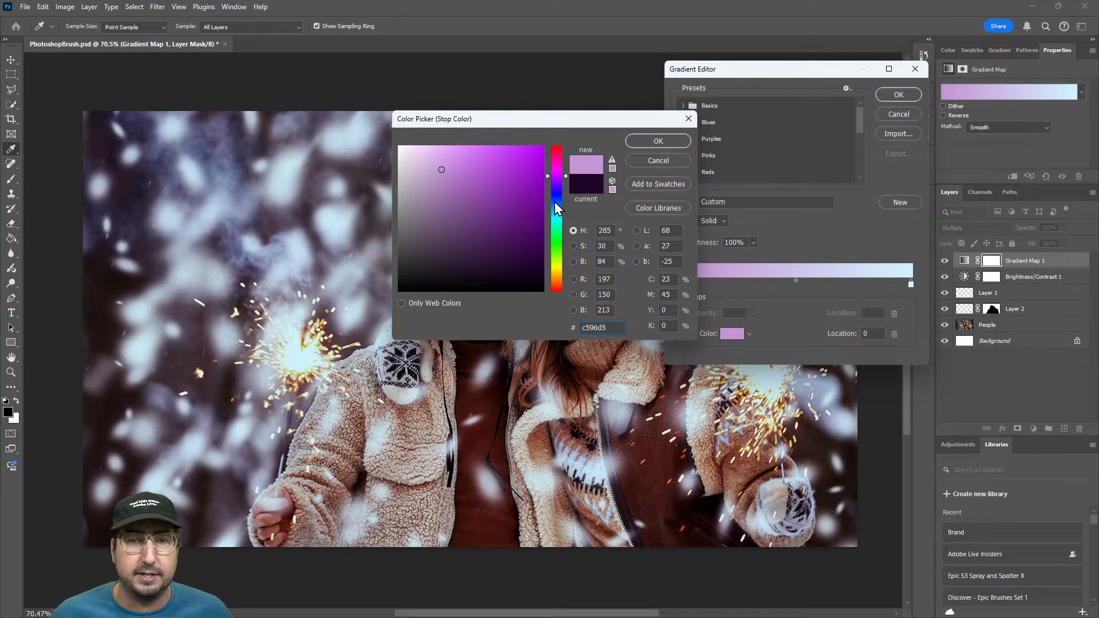
pyautogui.click(658, 143)
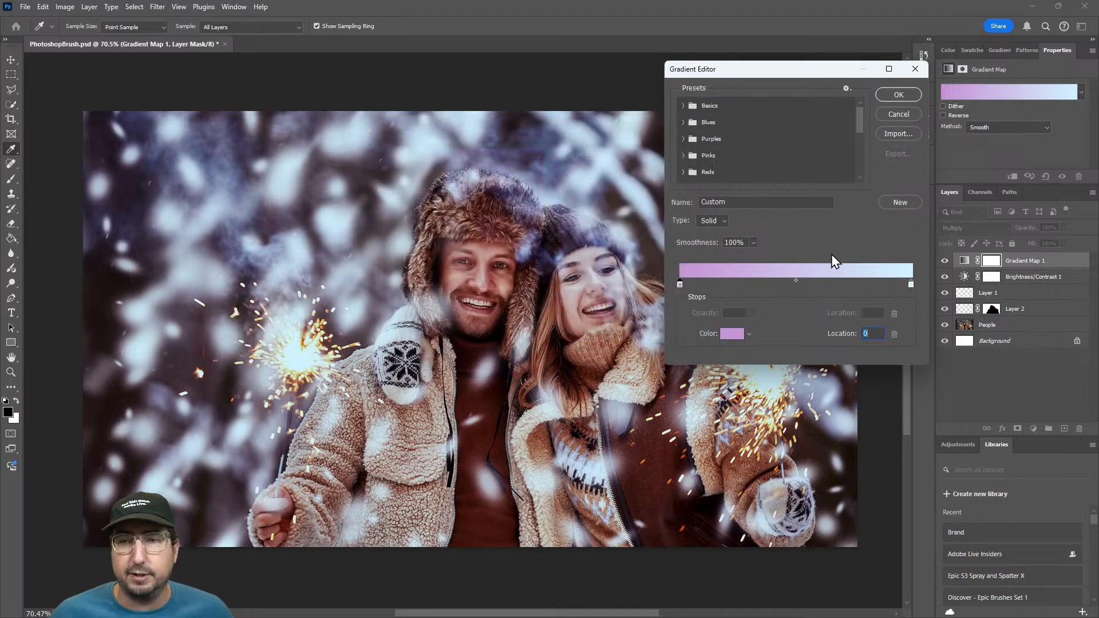
# - Make the light blue stop of Gradient Map 1's gradient slightly paler and apply the gradient
pyautogui.doubleClick(911, 283)
pyautogui.moveTo(423, 148)
pyautogui.mouseDown()
pyautogui.moveTo(409, 142)
pyautogui.moveTo(421, 145)
pyautogui.mouseUp()
pyautogui.click(682, 140)
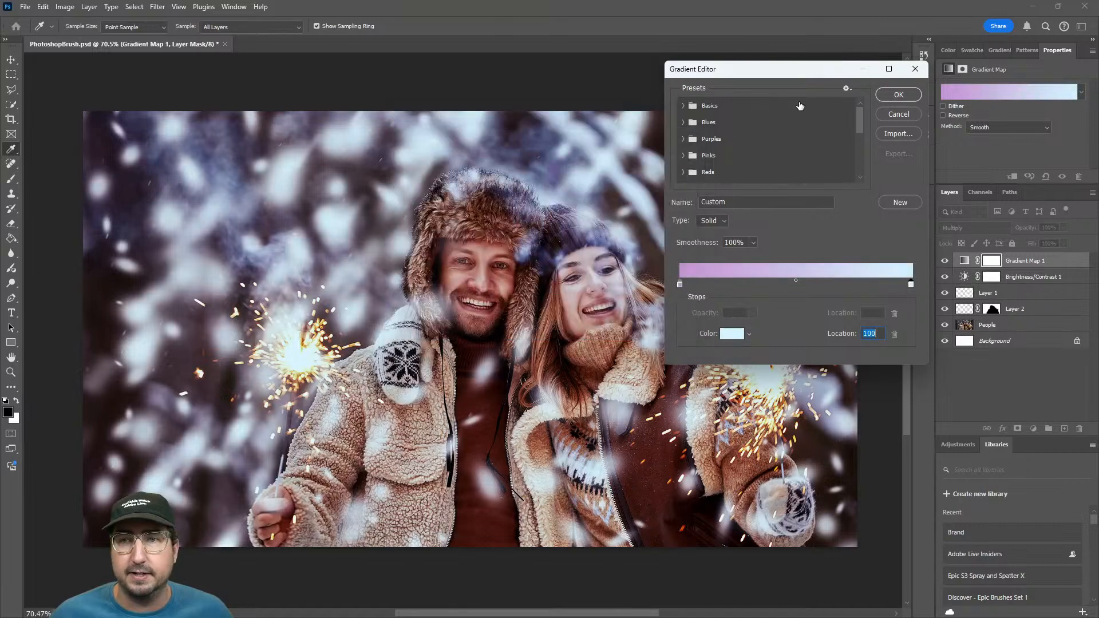
pyautogui.click(887, 95)
# - Set the brightness of the Brightness/Contrast 1 adjustment layer to 61
pyautogui.click(965, 277)
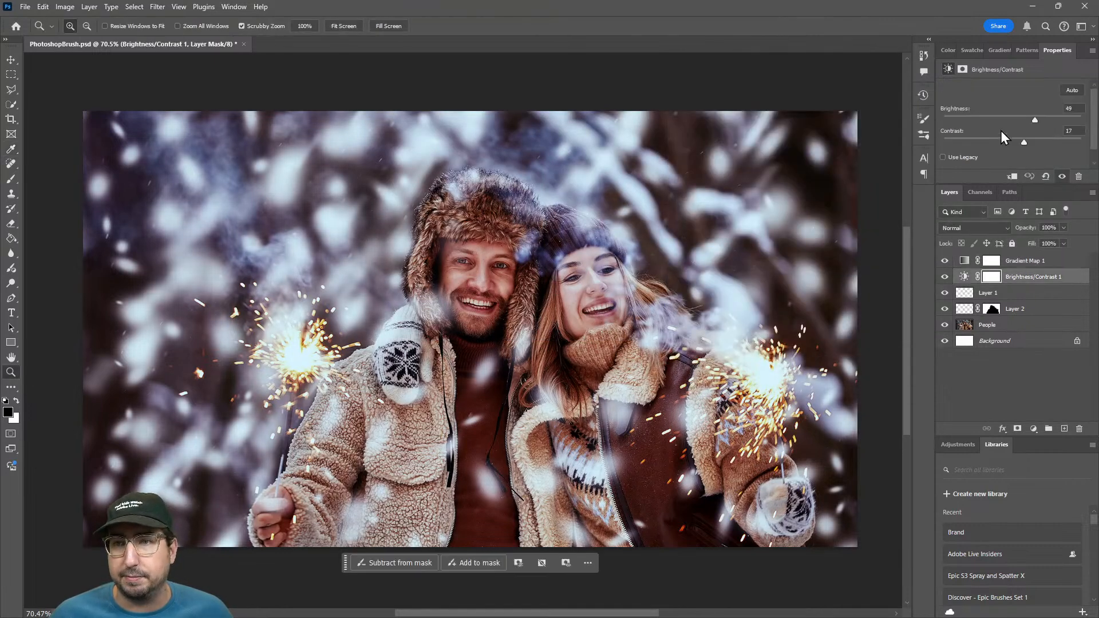
pyautogui.moveTo(1039, 115)
pyautogui.mouseDown()
pyautogui.moveTo(1059, 114)
pyautogui.moveTo(1041, 114)
pyautogui.mouseUp()
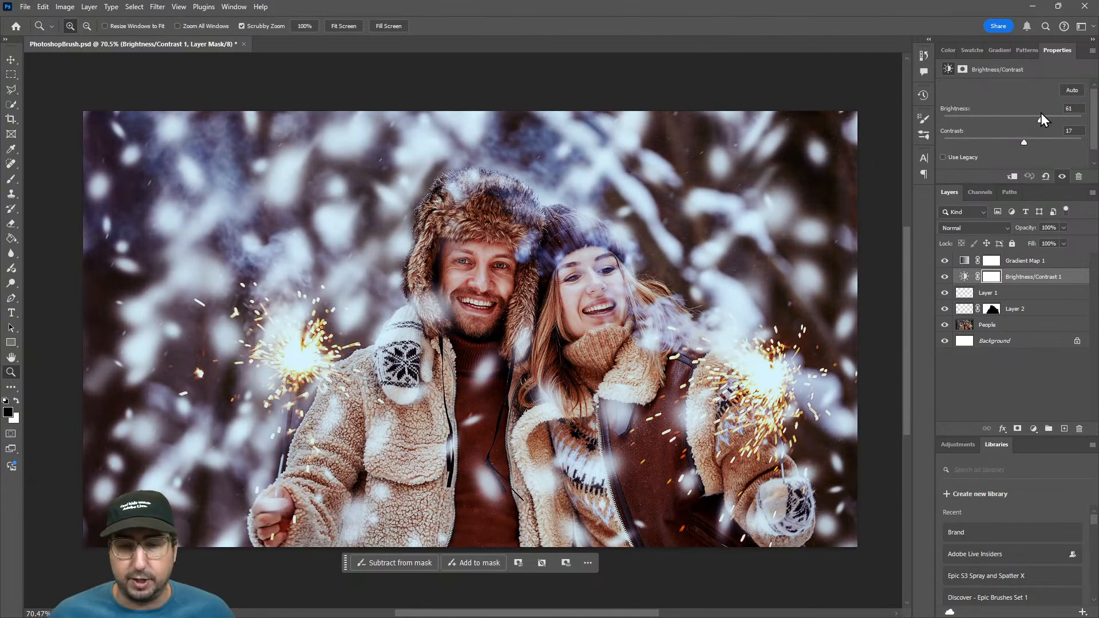
# - Delete the Gradient Map 1 adjustment layer
pyautogui.click(1059, 264)
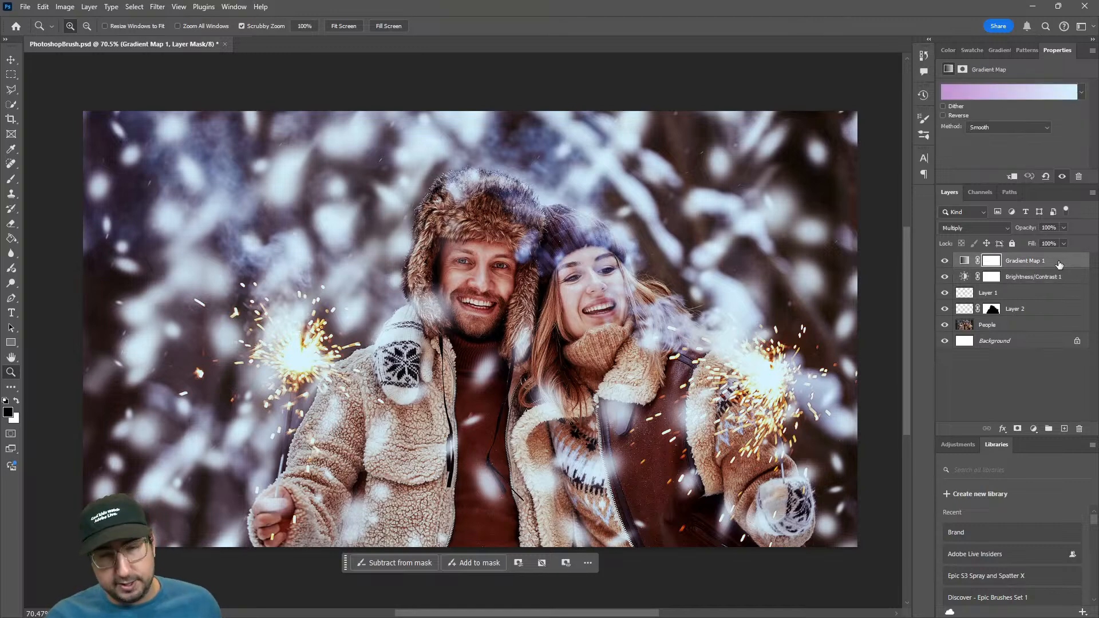
pyautogui.press('Delete')
pyautogui.press('Delete')
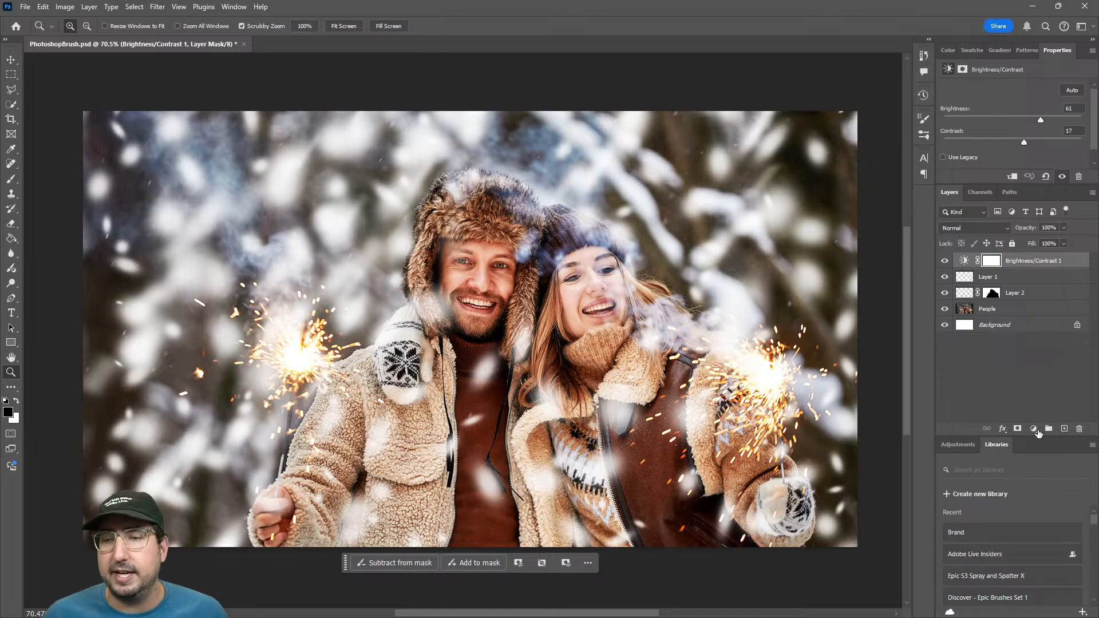
# - Add a Curves adjustment layer above Brightness/Contrast 1 and raise its Blue curve at input 171 to output 204
pyautogui.click(1037, 432)
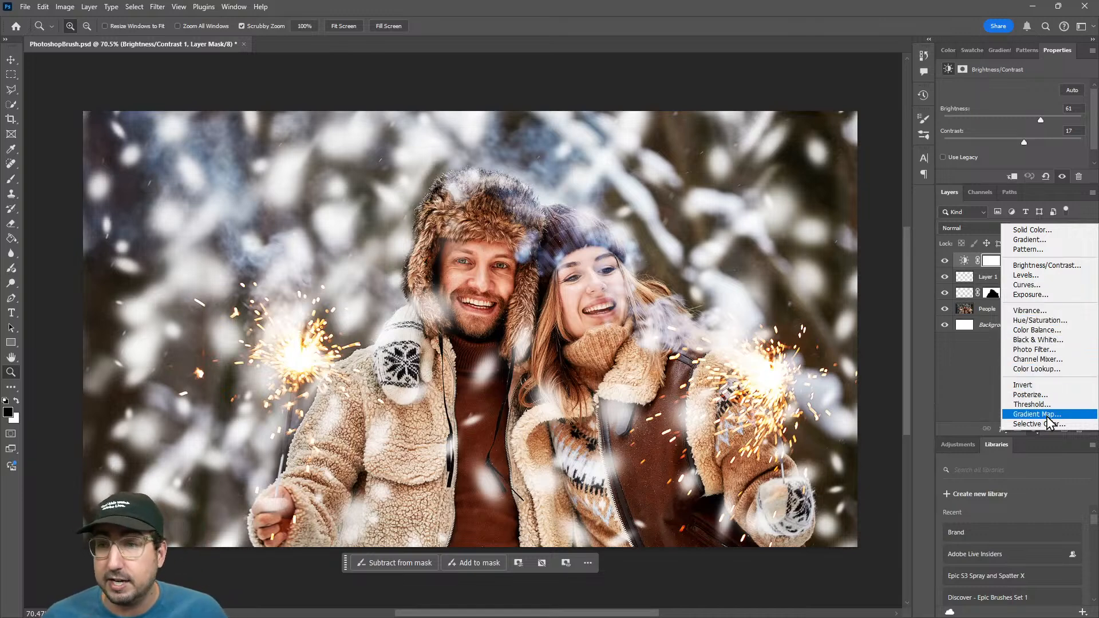
pyautogui.click(1040, 285)
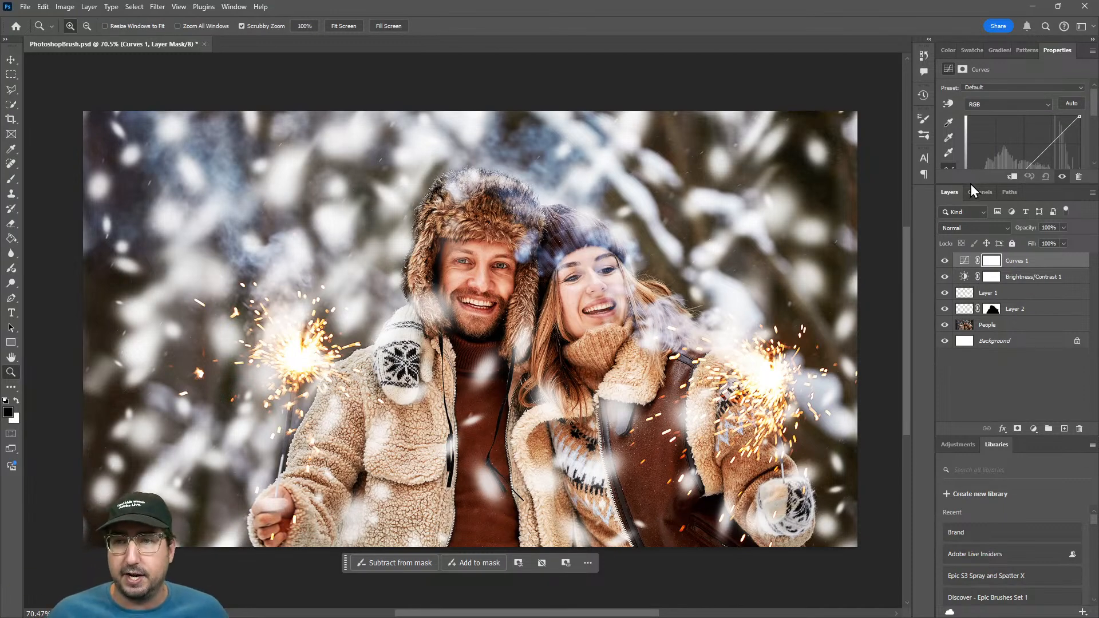
pyautogui.moveTo(970, 185); pyautogui.dragTo(968, 271)
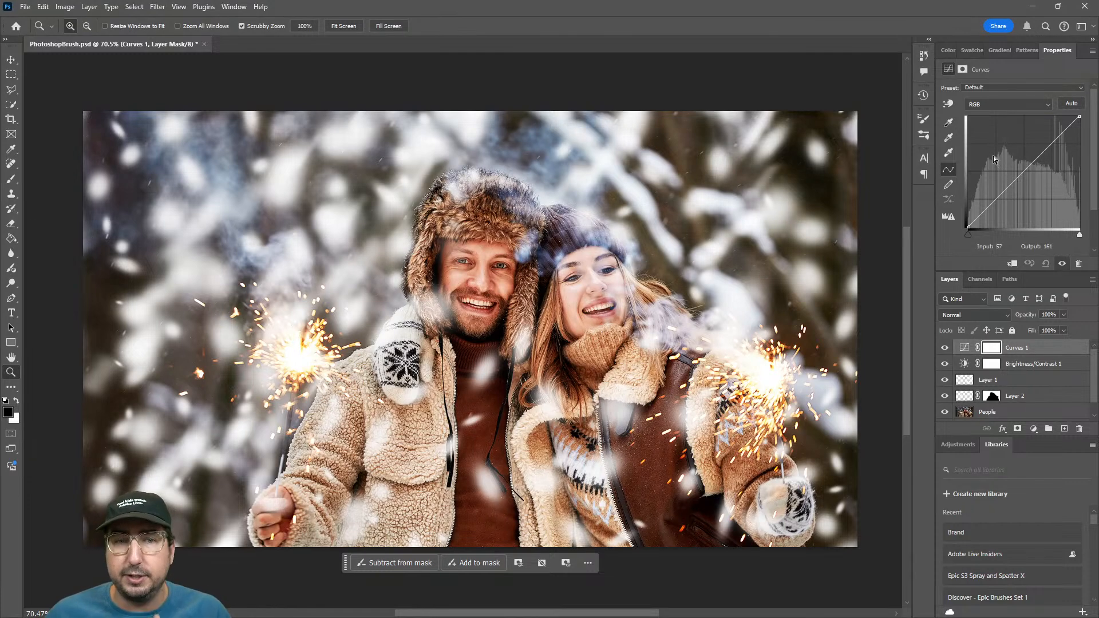
pyautogui.click(991, 104)
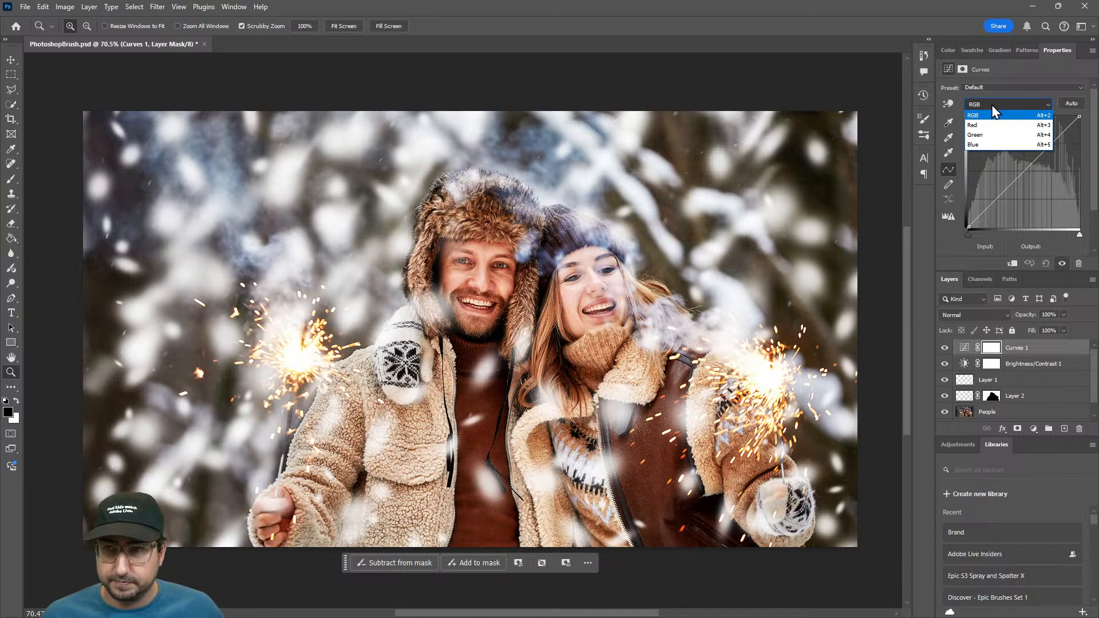
pyautogui.click(979, 145)
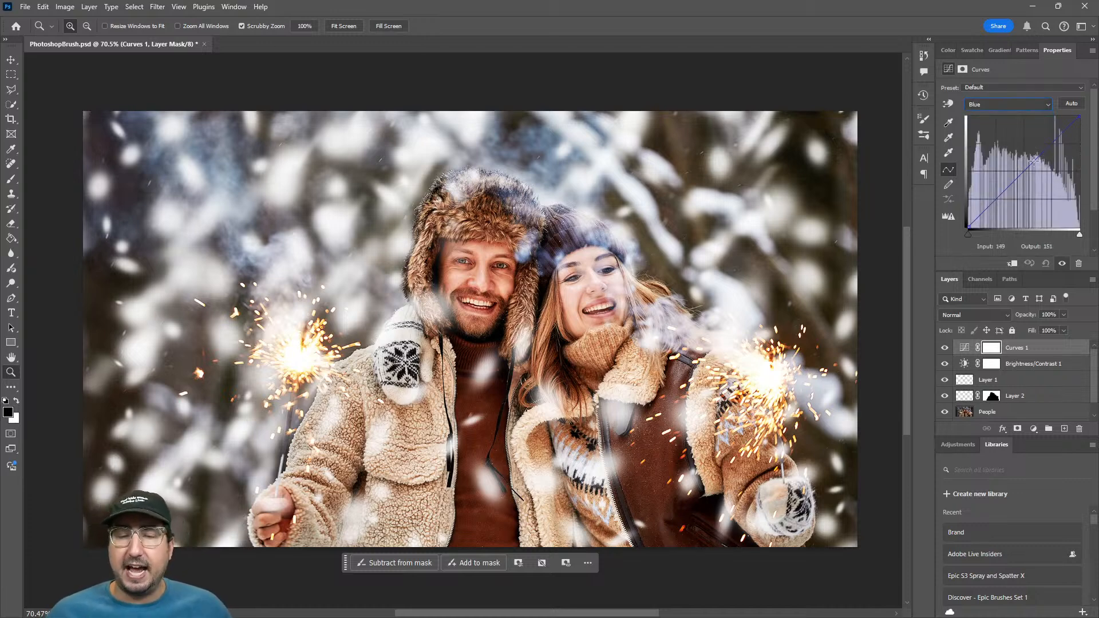
pyautogui.moveTo(1033, 162); pyautogui.dragTo(1041, 135)
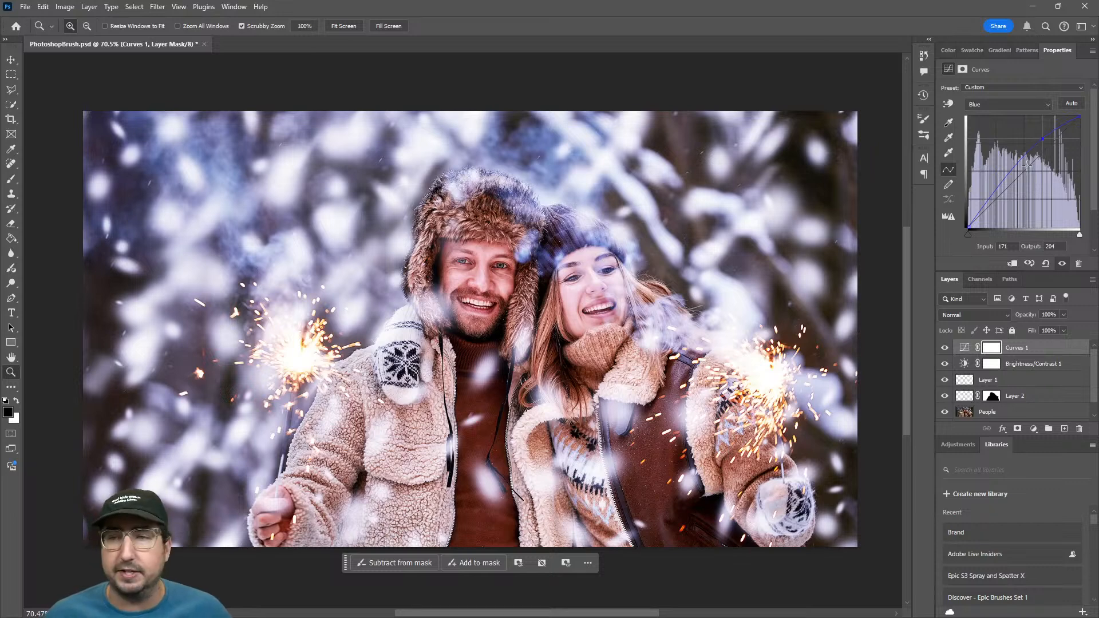
# - Shape the Blue curve with a shadow point at input 67, output 118 and a highlight point at input 186, output 188
pyautogui.click(998, 187)
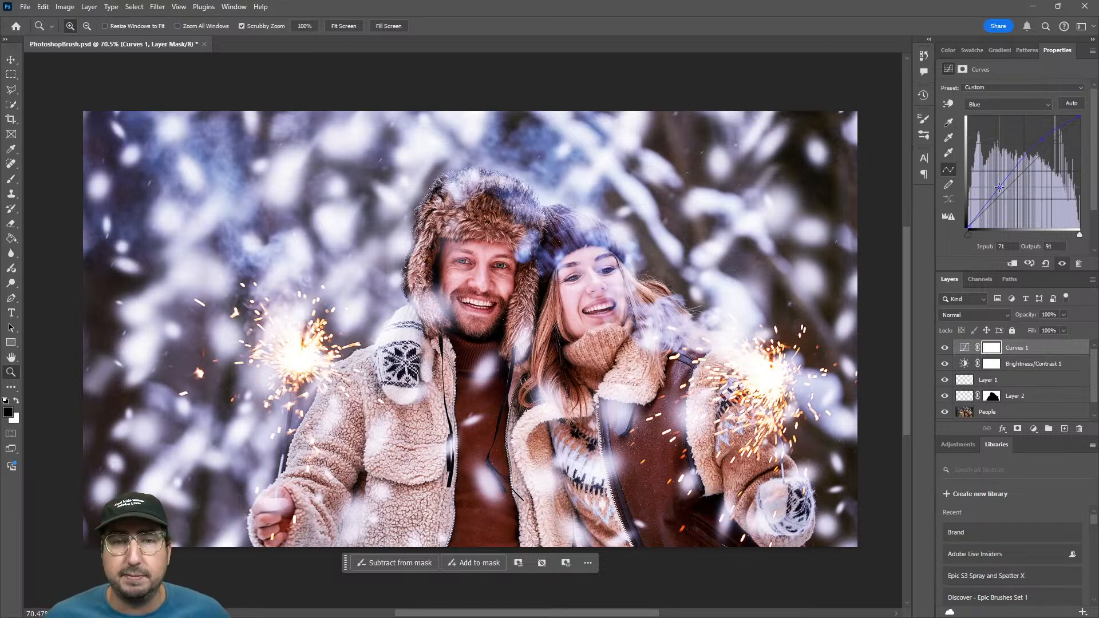
pyautogui.moveTo(998, 187); pyautogui.dragTo(1015, 193)
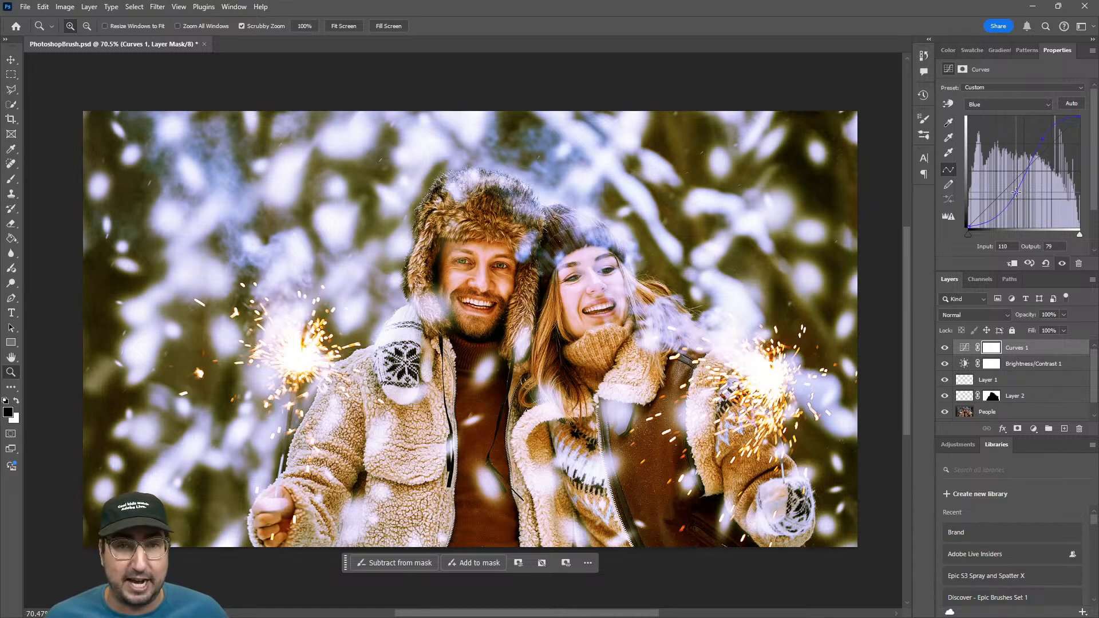
pyautogui.moveTo(1015, 193); pyautogui.dragTo(999, 174)
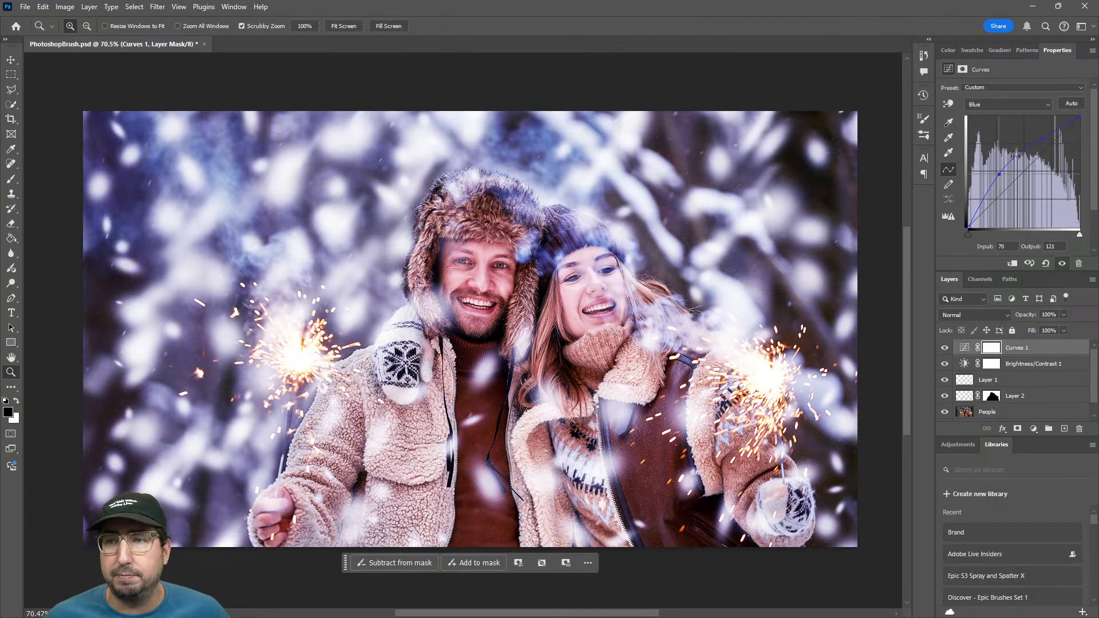
pyautogui.moveTo(1039, 138); pyautogui.dragTo(1046, 145)
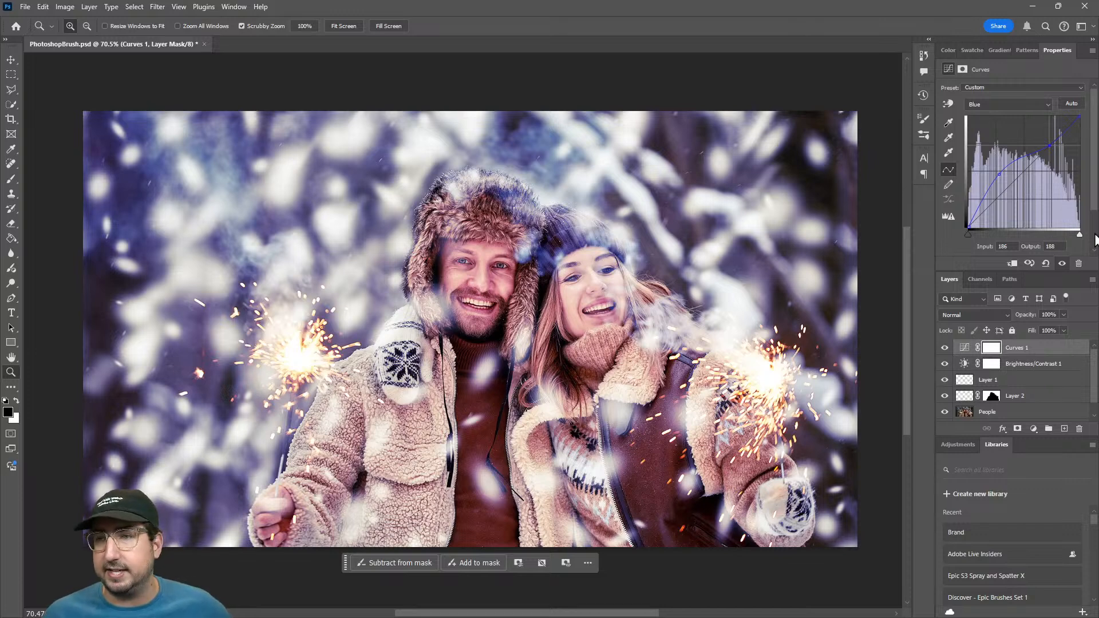
pyautogui.click(998, 174)
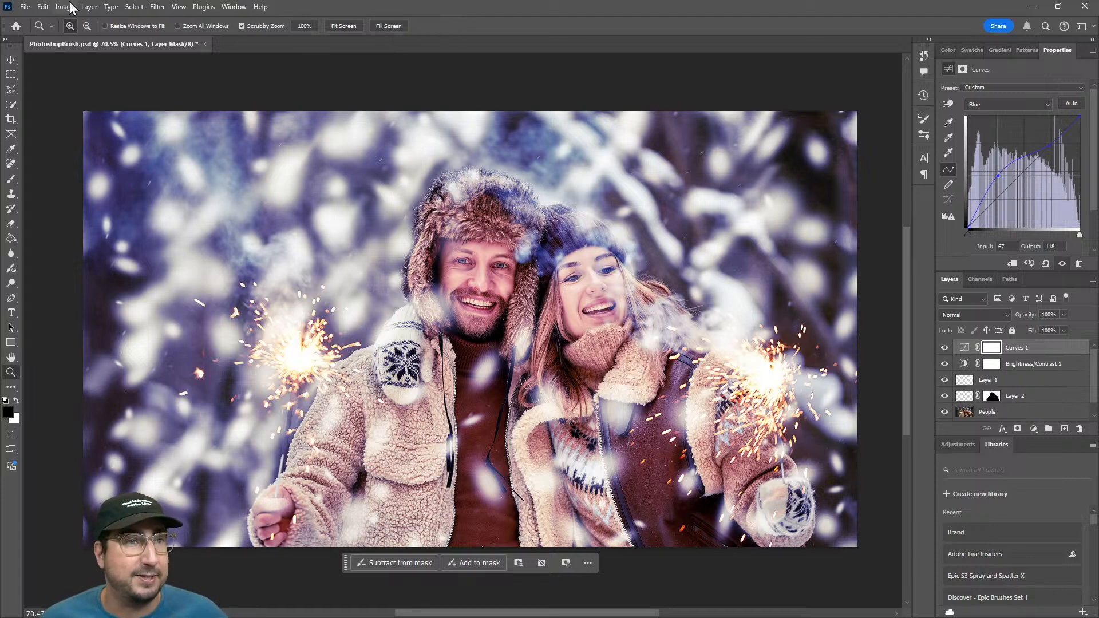
# - Create a new 1000 x 1000 pixel document at 72 pixels/inch in RGB Color with a white background
pyautogui.click(27, 7)
pyautogui.click(37, 23)
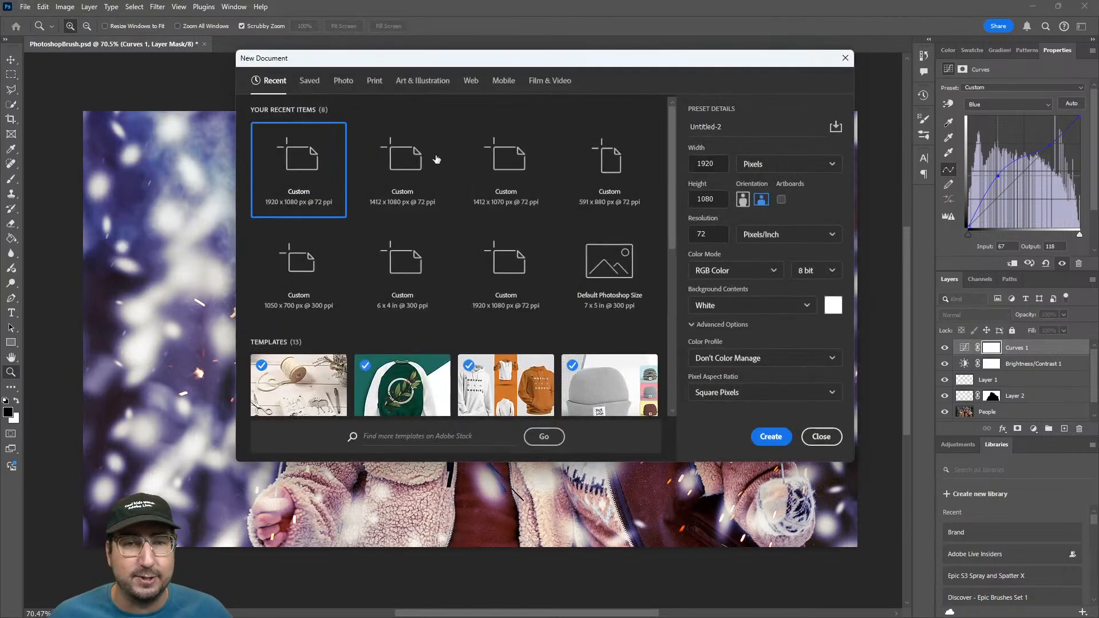
pyautogui.doubleClick(706, 164)
pyautogui.write('10')
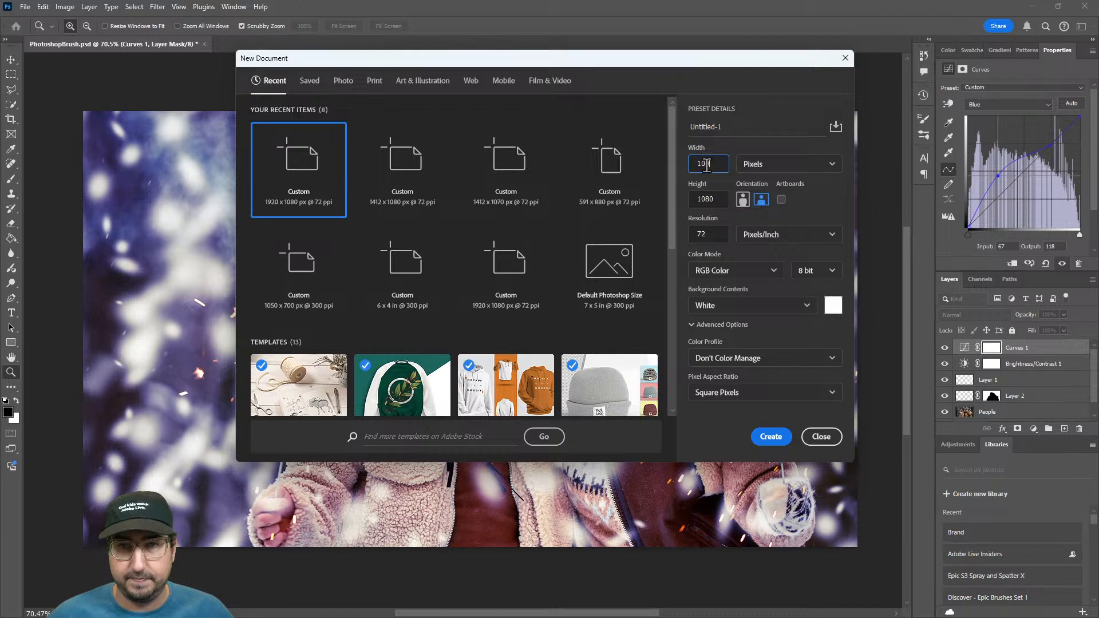
pyautogui.write('0')
pyautogui.press('Tab')
pyautogui.write('100')
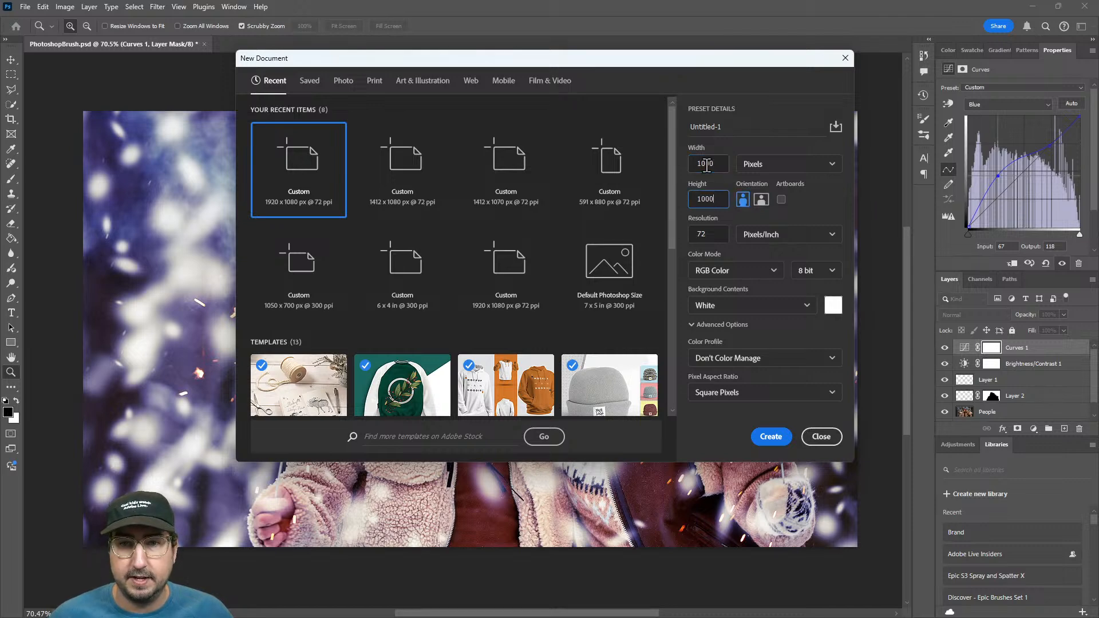
pyautogui.click(771, 437)
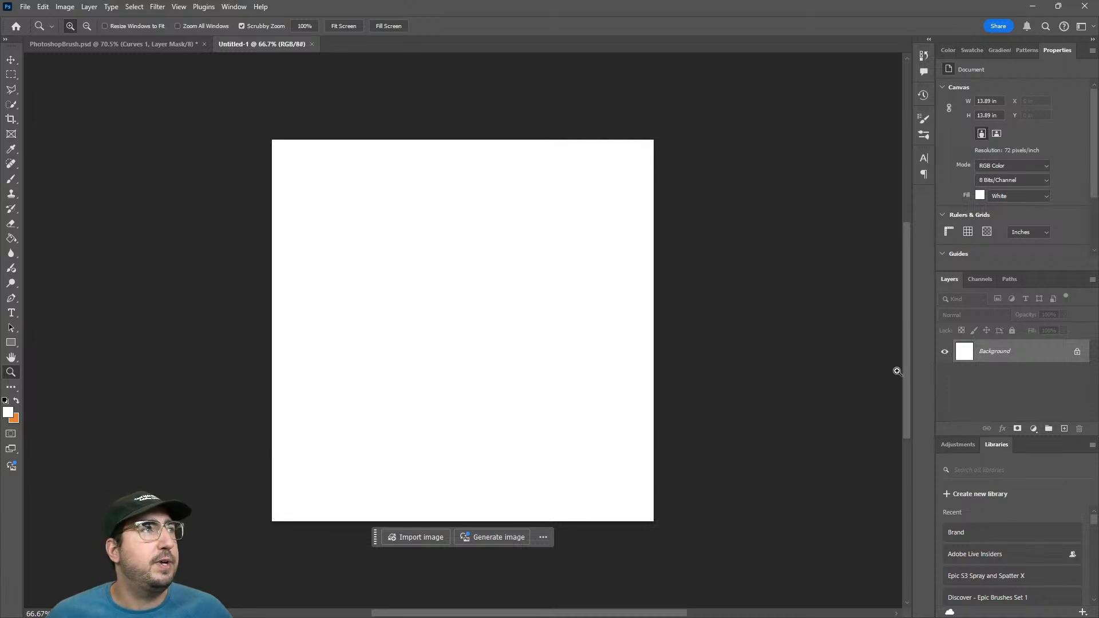
# - Switch to Adobe Stock in the browser and search the free collection for "snowflake on black background"
pyautogui.moveTo(502, 610)
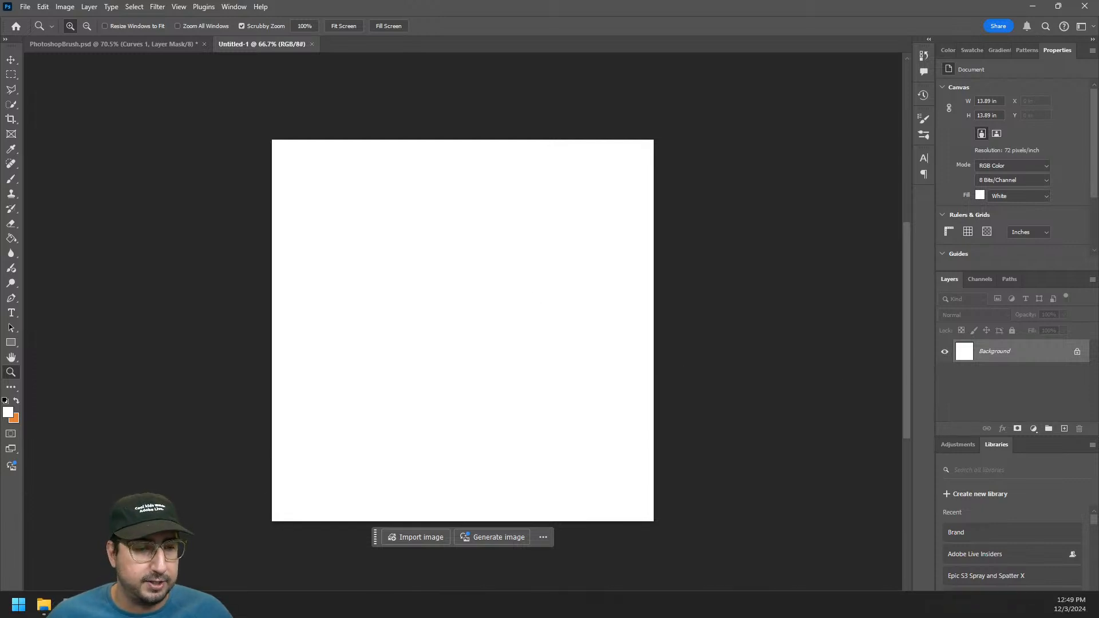
pyautogui.moveTo(144, 605)
pyautogui.click(207, 550)
pyautogui.click(445, 204)
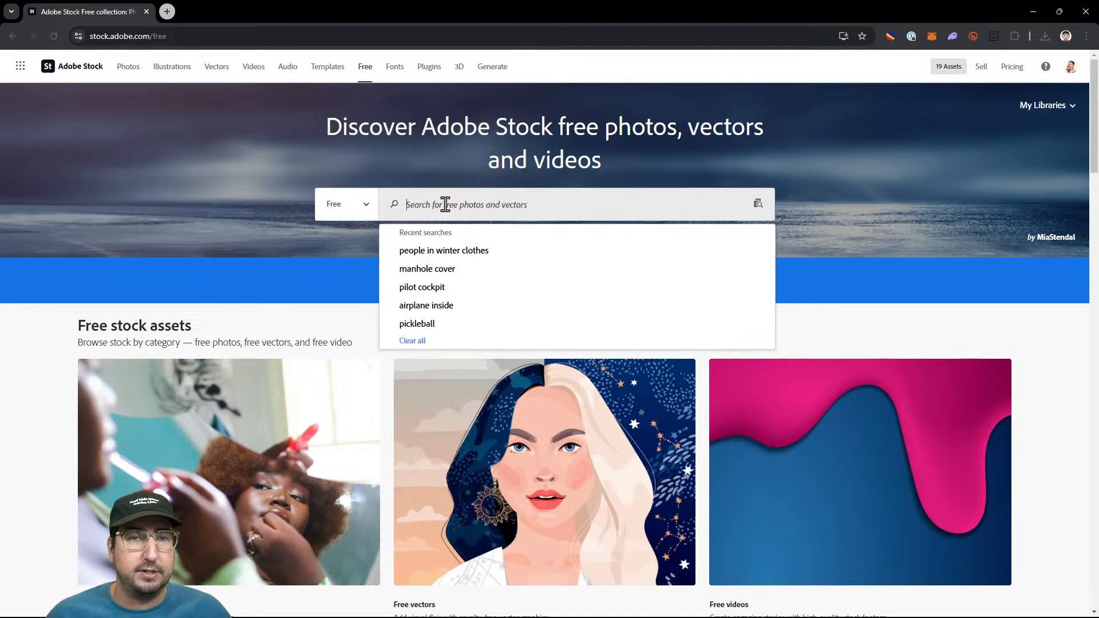
pyautogui.write('sno')
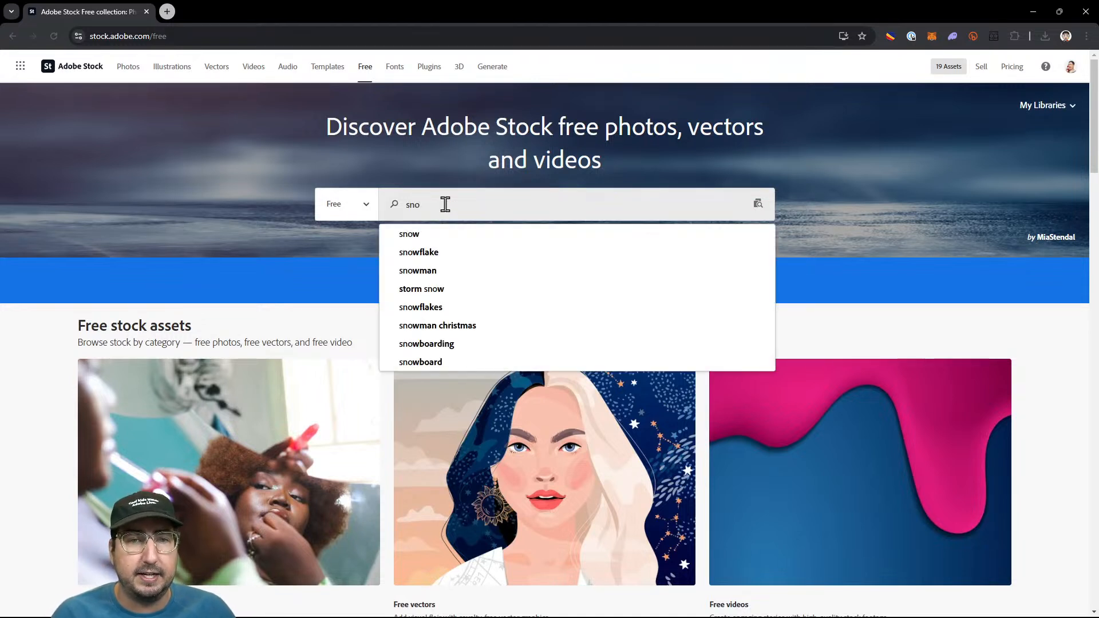
pyautogui.write('wflake on black ')
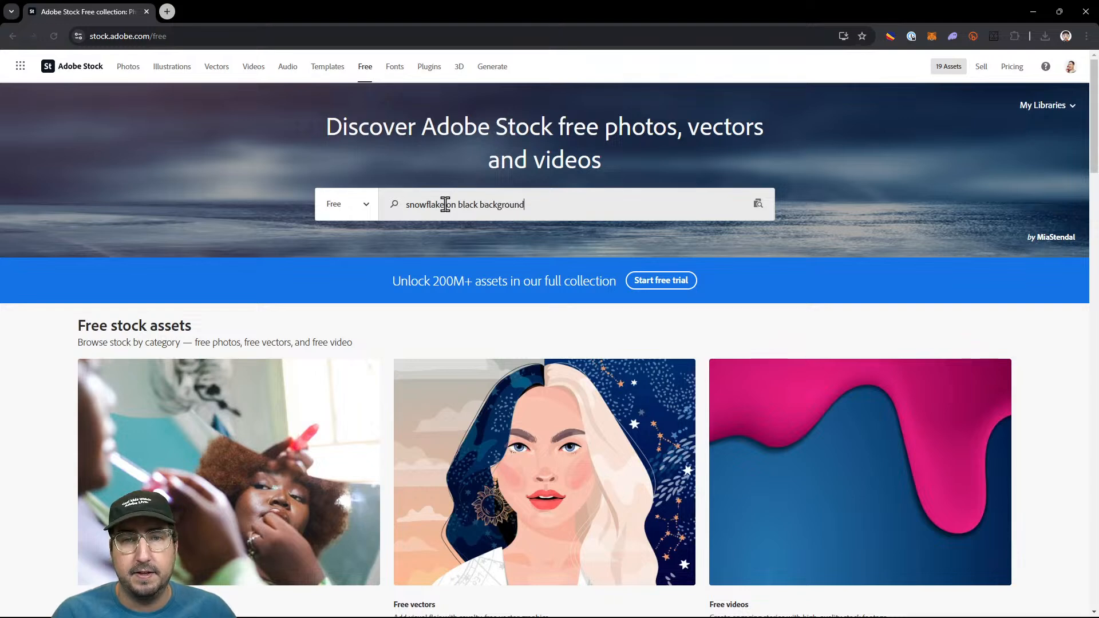
pyautogui.write('background')
pyautogui.press('Return')
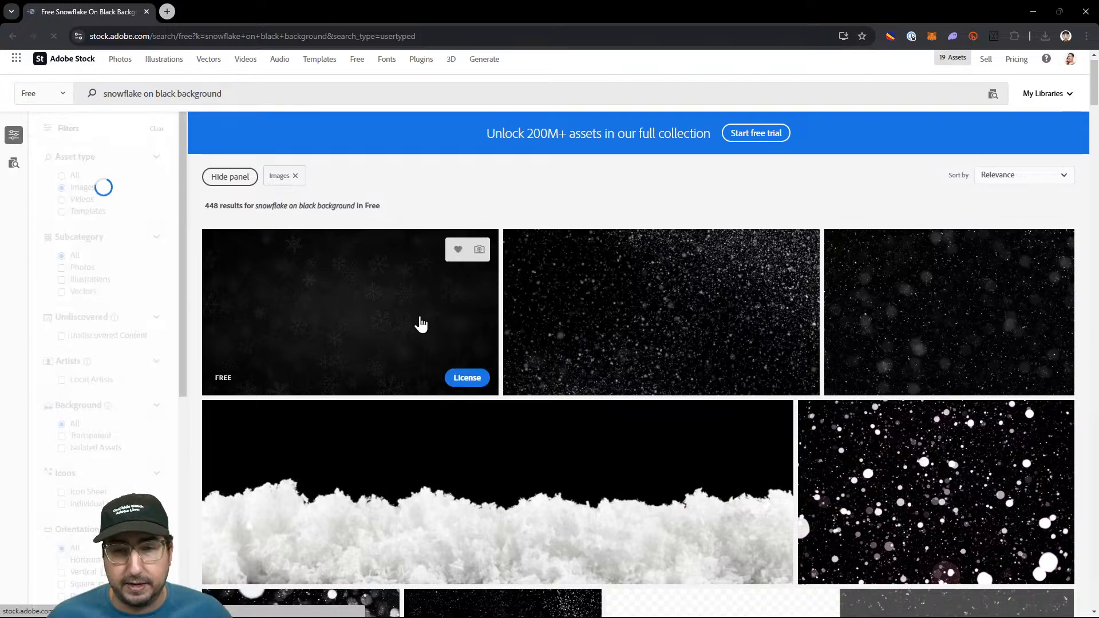
# - Find the free star-shaped white powder burst on black among the search results and license it
pyautogui.scroll(-5, 420, 321)
pyautogui.scroll(-10, 419, 324)
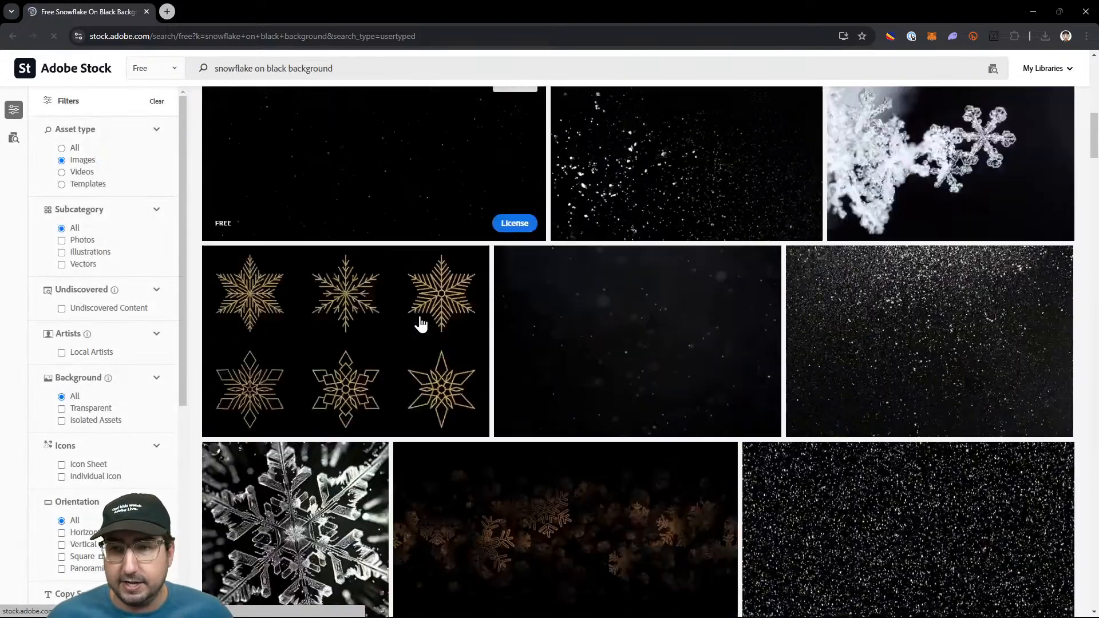
pyautogui.scroll(-8, 420, 323)
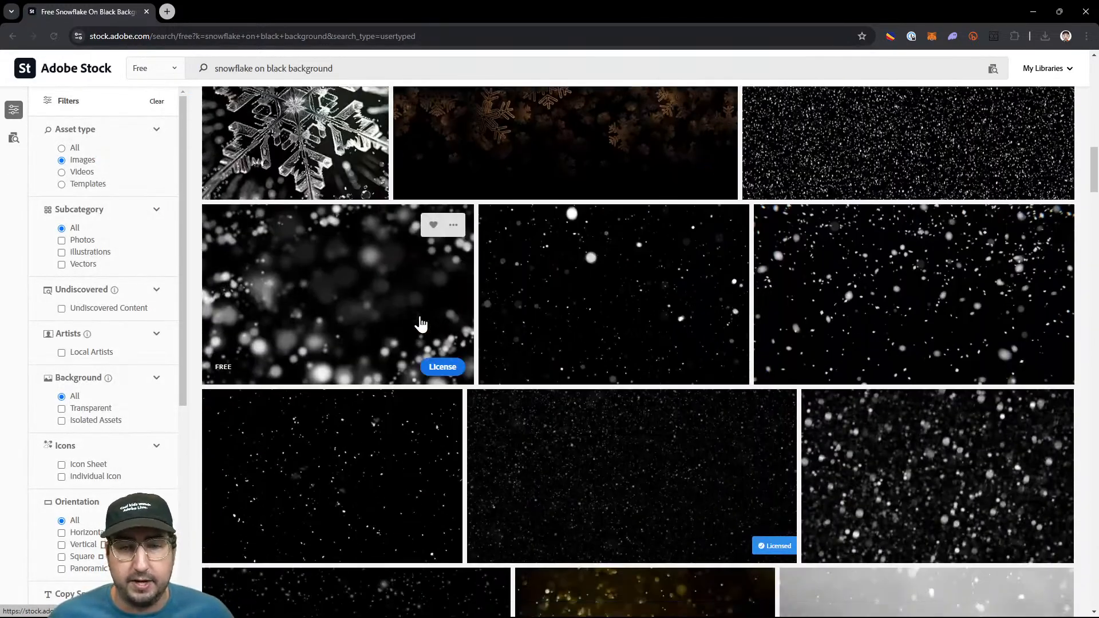
pyautogui.scroll(-10, 421, 323)
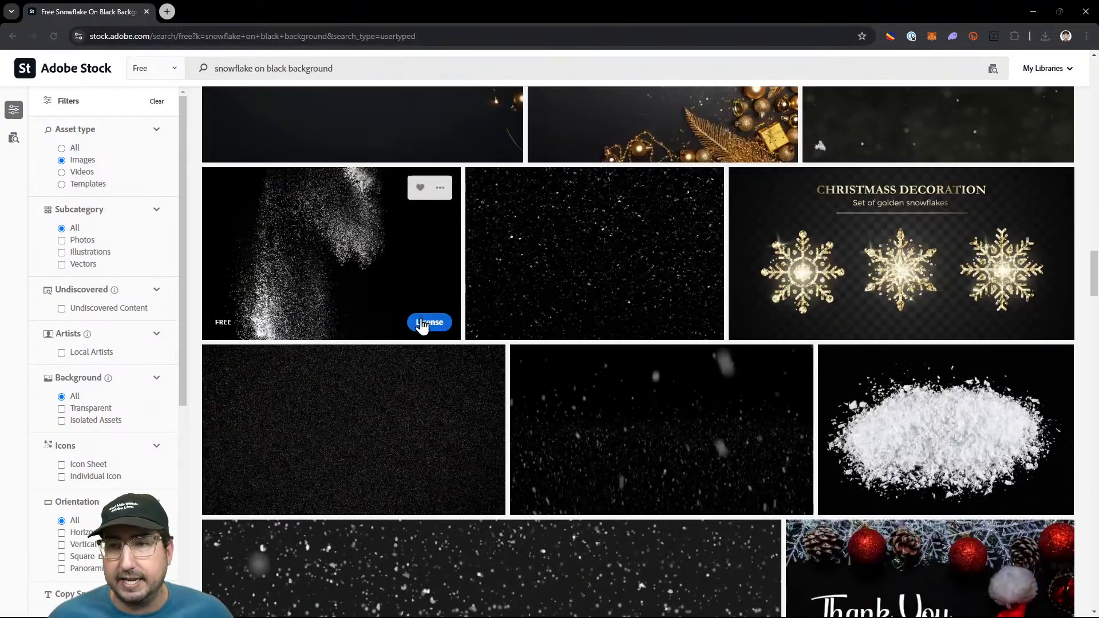
pyautogui.scroll(-4, 802, 314)
pyautogui.scroll(-12, 645, 343)
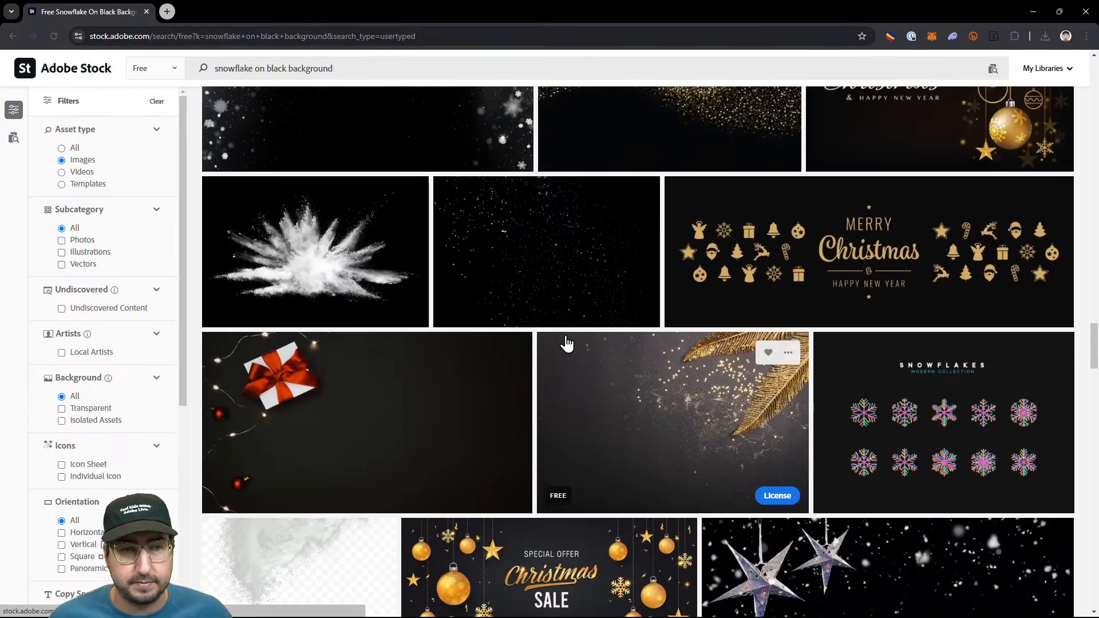
pyautogui.scroll(-8, 566, 344)
pyautogui.scroll(-5, 565, 341)
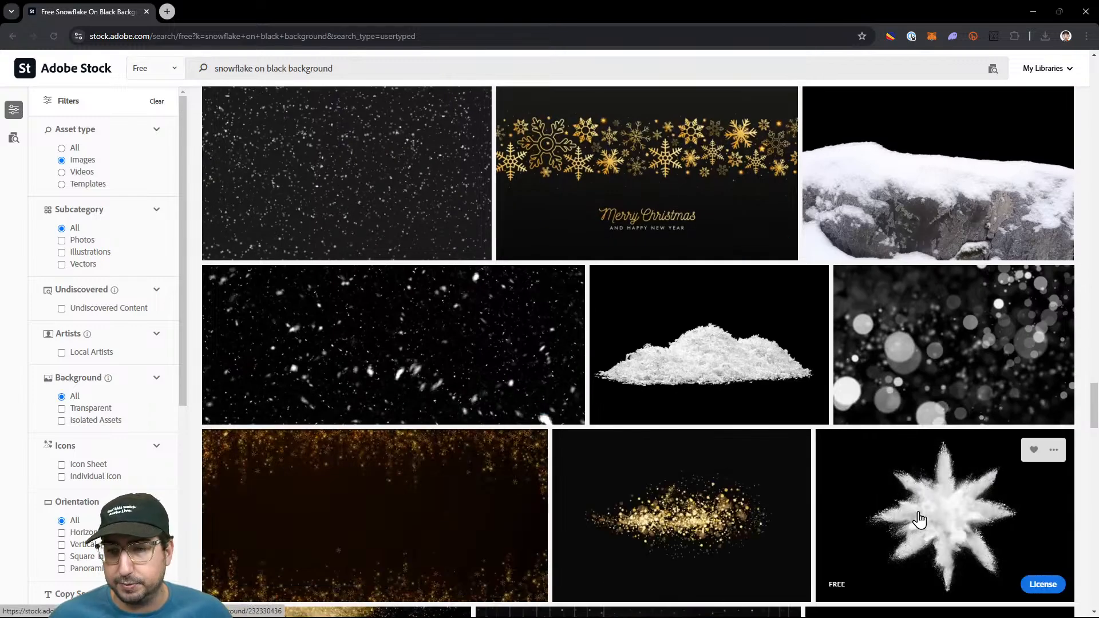
pyautogui.scroll(-1, 916, 518)
pyautogui.click(1055, 527)
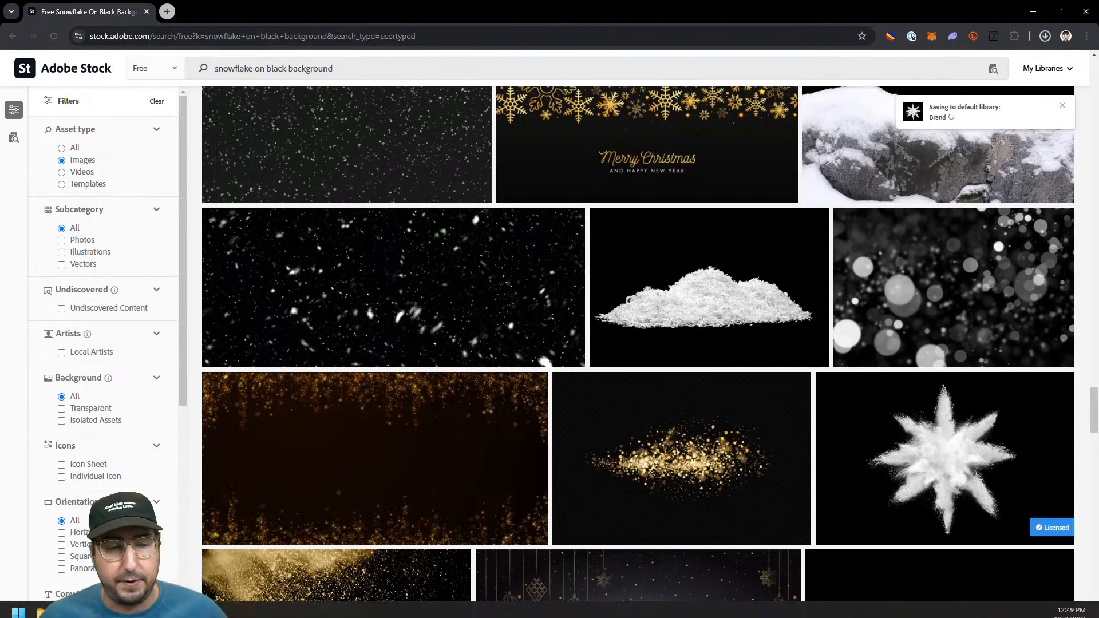
# - Return to Photoshop and open the licensed powder burst photo AdobeStock_232330436.jpeg
pyautogui.click(120, 605)
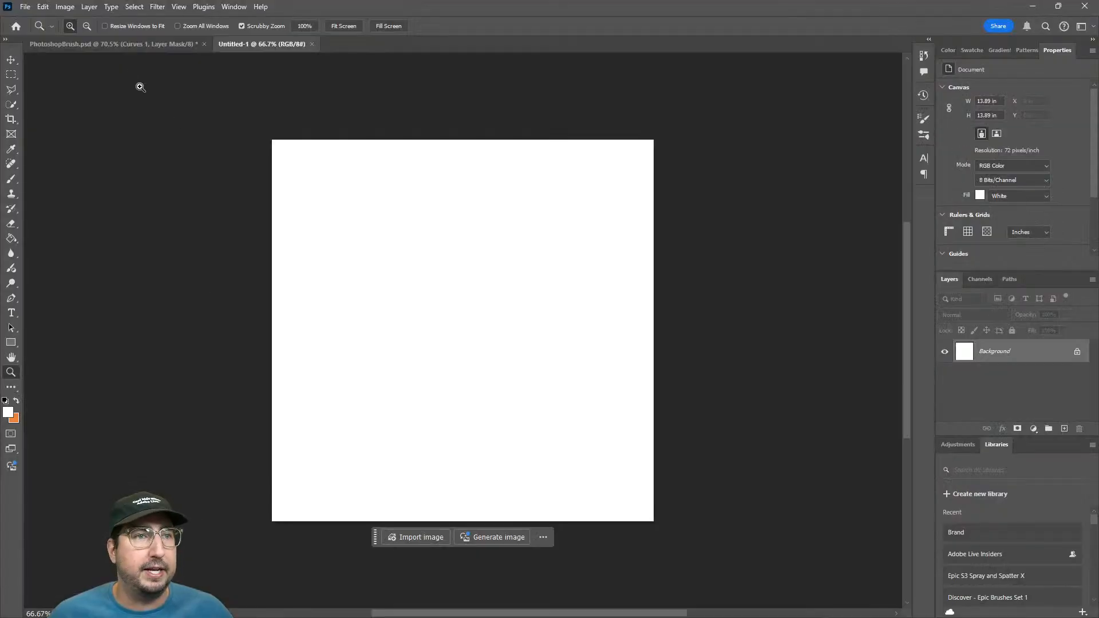
pyautogui.click(24, 7)
pyautogui.click(55, 32)
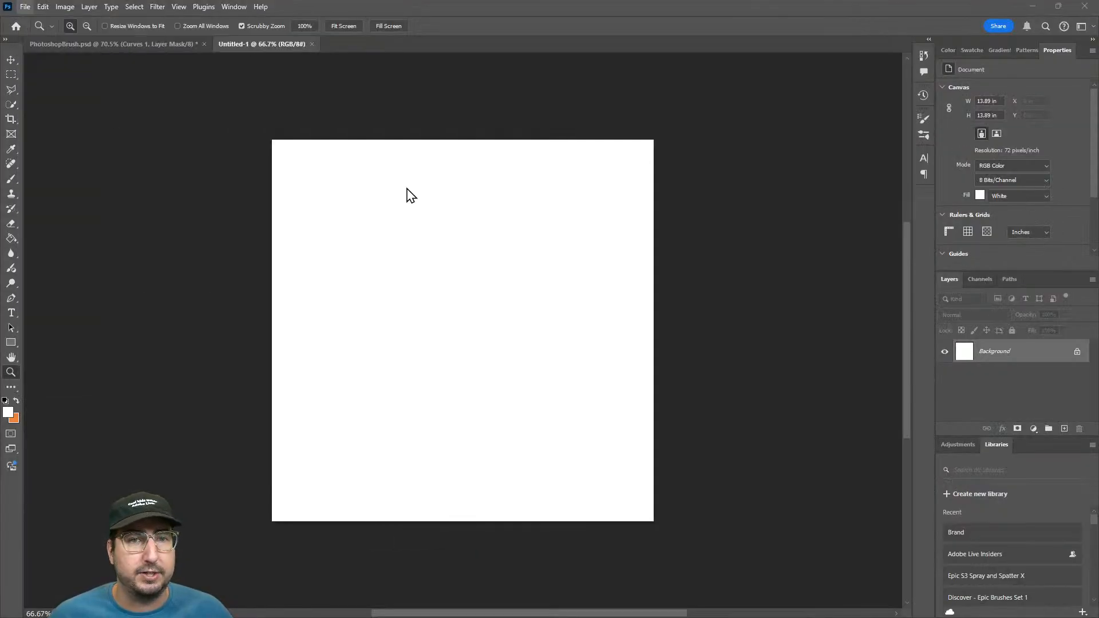
pyautogui.click(125, 108)
pyautogui.click(451, 308)
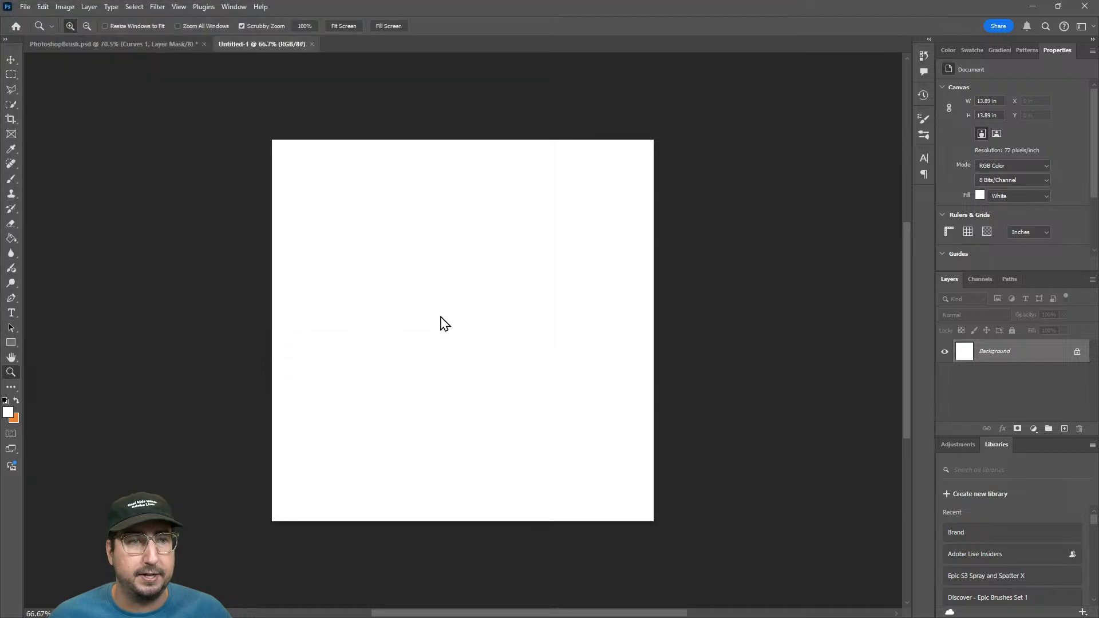
pyautogui.click(506, 241)
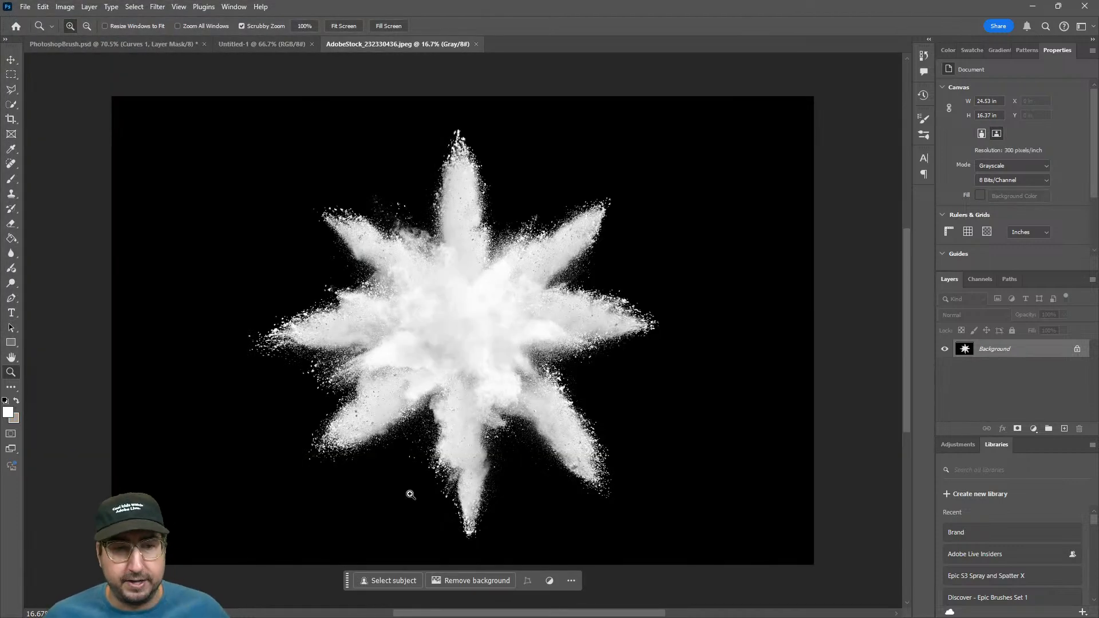
# - Try to remove the background of the powder burst photo automatically and undo the removal
pyautogui.click(466, 582)
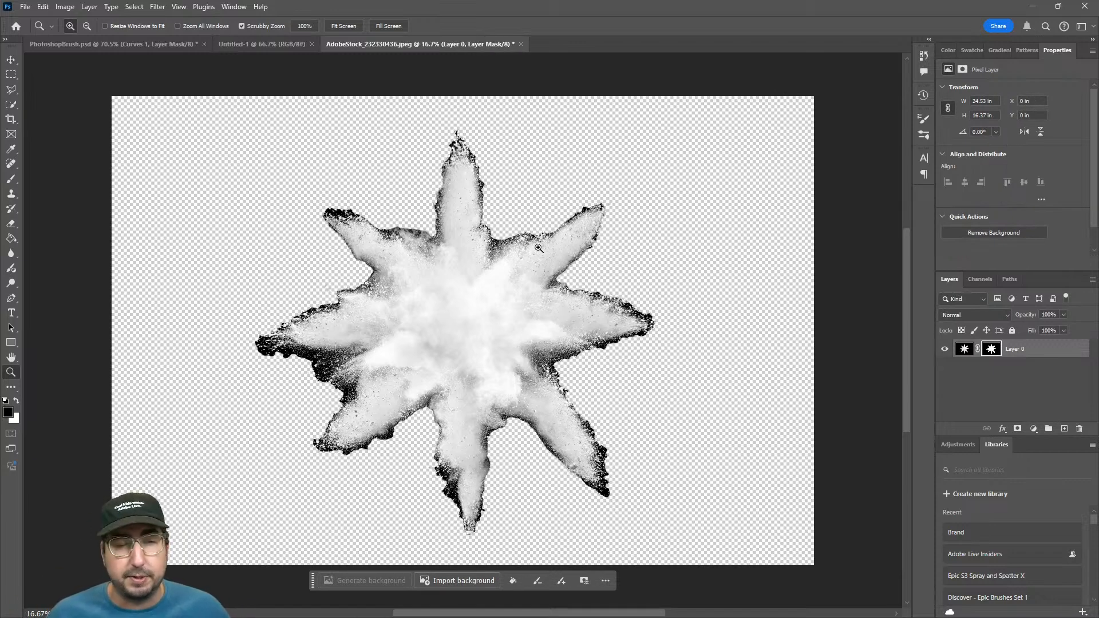
pyautogui.hotkey('ctrl', 'z')
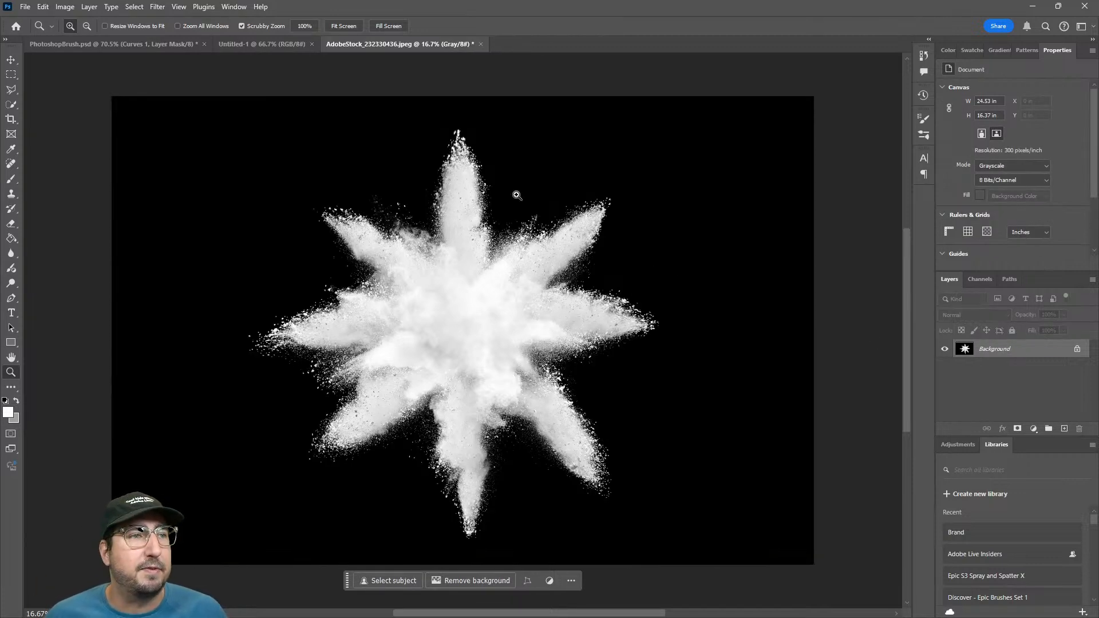
# - Load the Gray channel's bright areas as a selection, copy the powder burst and paste it into the Untitled-1 document
pyautogui.click(982, 278)
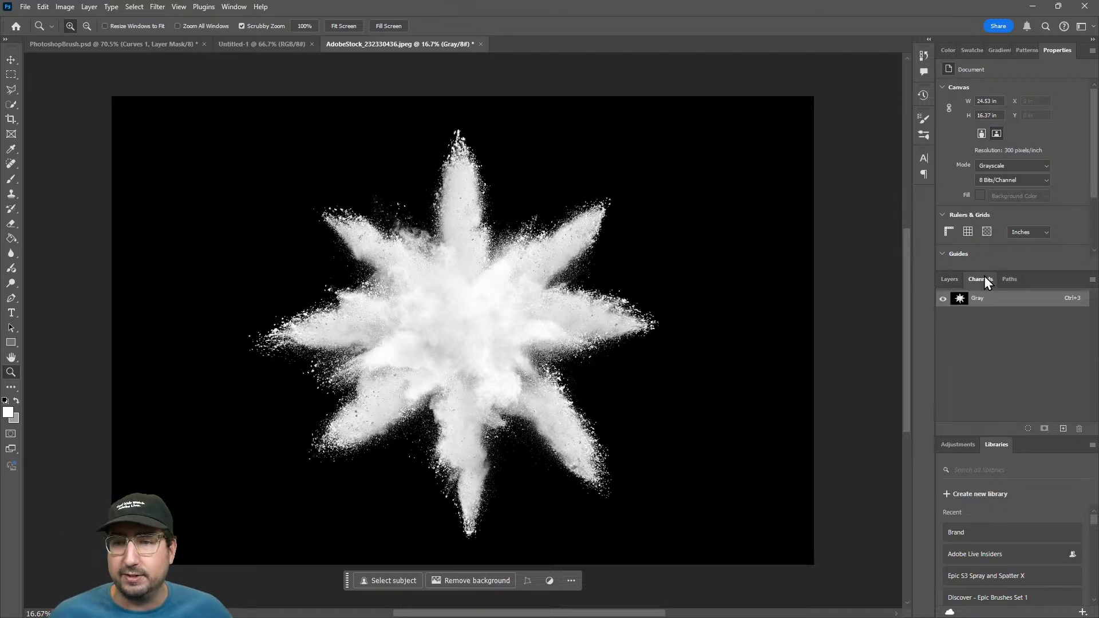
pyautogui.keyDown('ctrl'); pyautogui.click(959, 303); pyautogui.keyUp('ctrl')
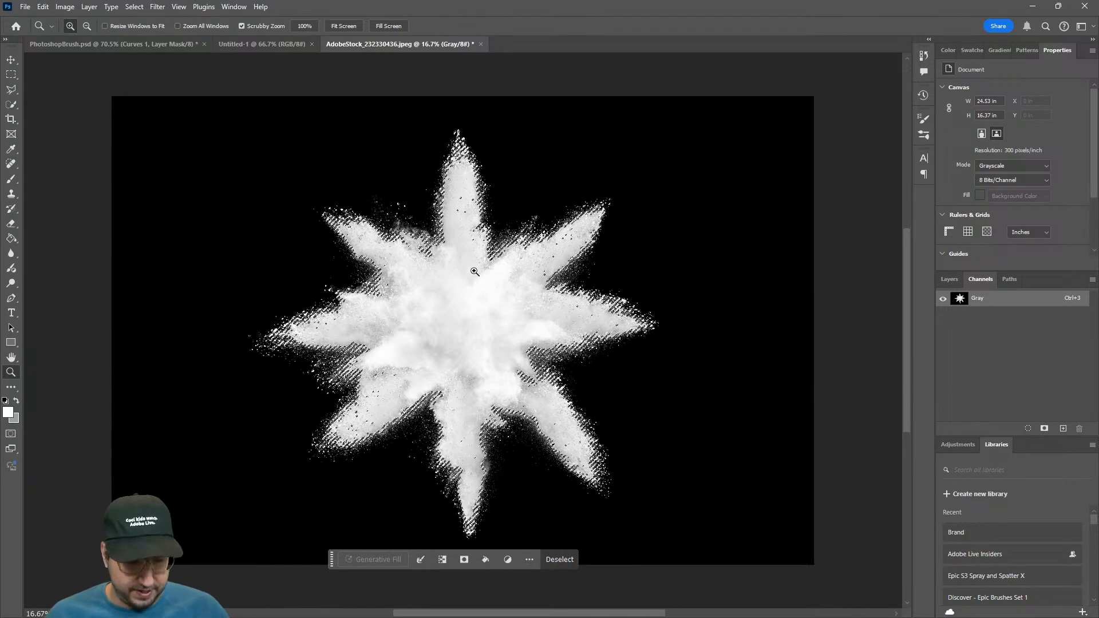
pyautogui.click(43, 6)
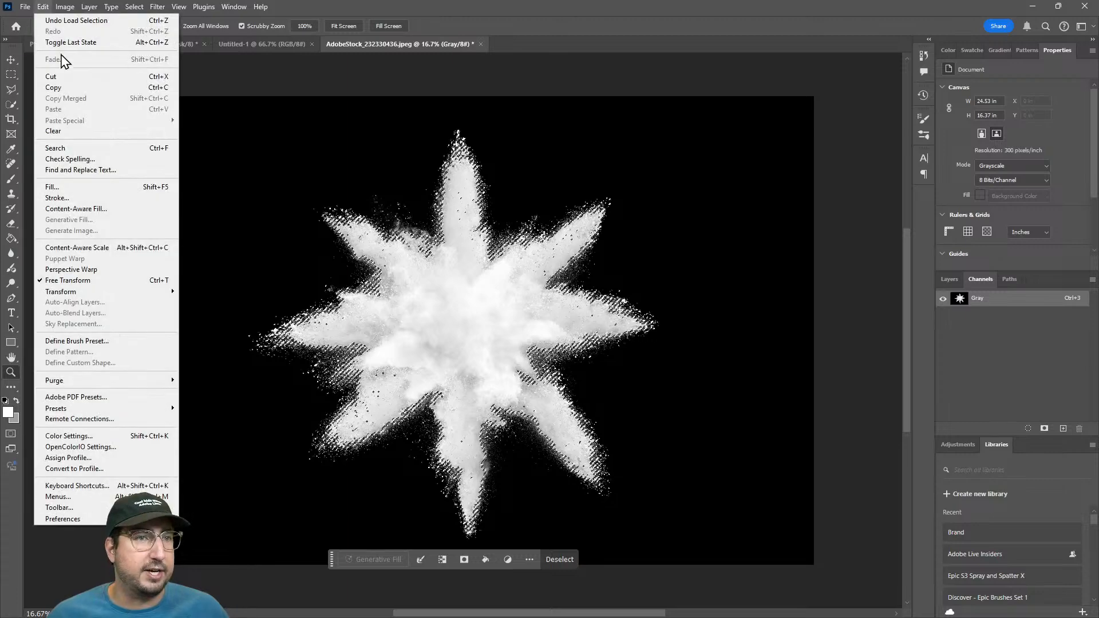
pyautogui.click(67, 88)
pyautogui.click(259, 46)
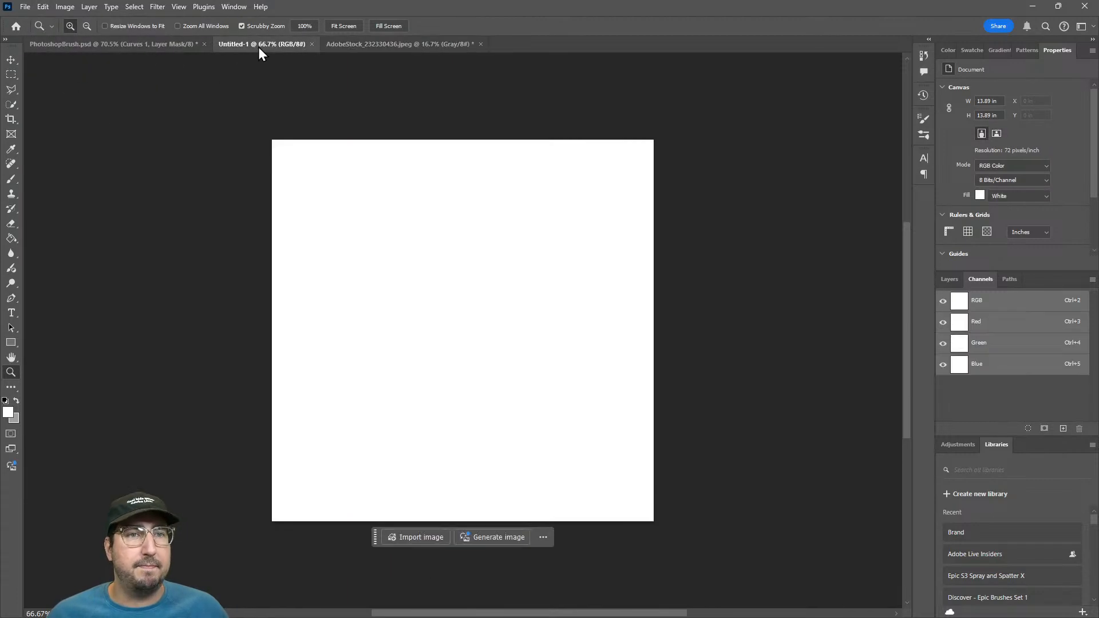
pyautogui.hotkey('ctrl', 'v')
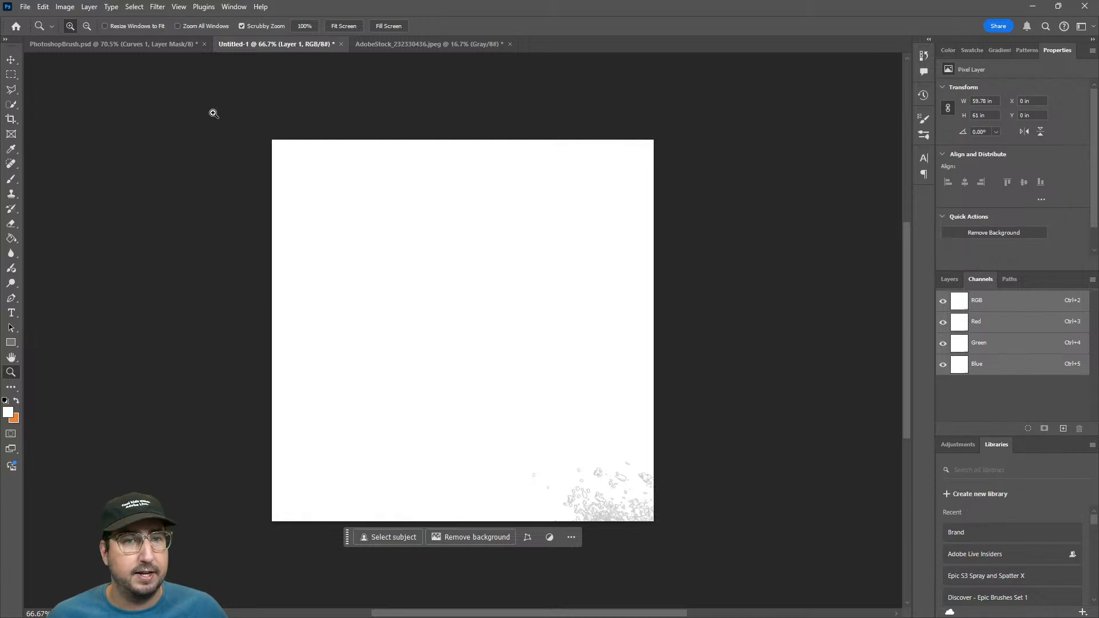
# - Centre the pasted powder burst horizontally and vertically on the whole canvas
pyautogui.hotkey('ctrl', 'a')
pyautogui.press('v')
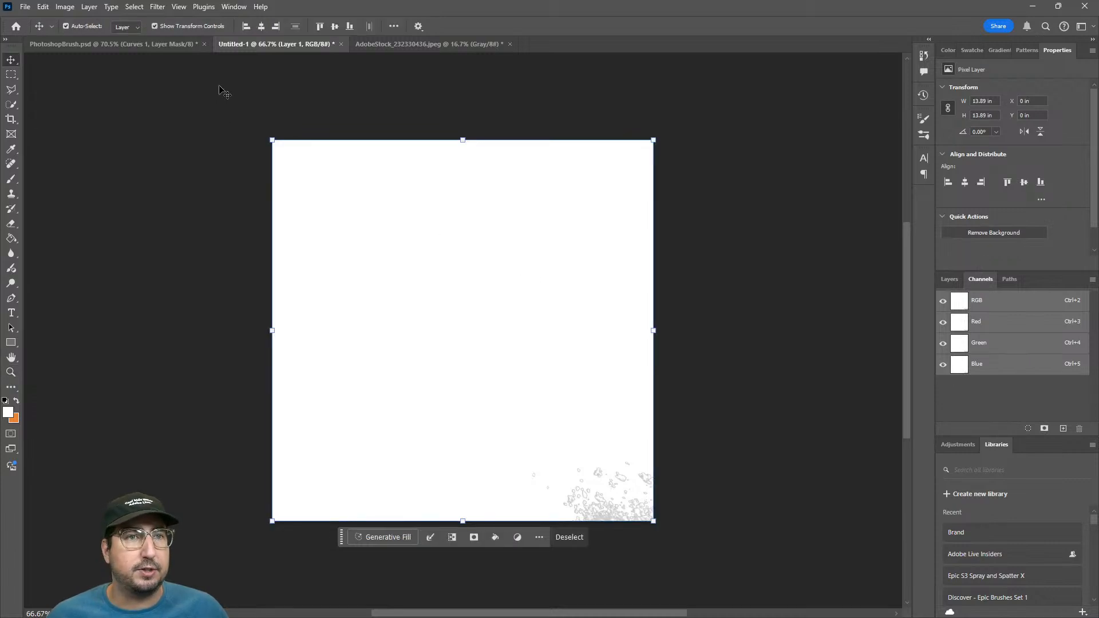
pyautogui.click(262, 26)
pyautogui.click(336, 27)
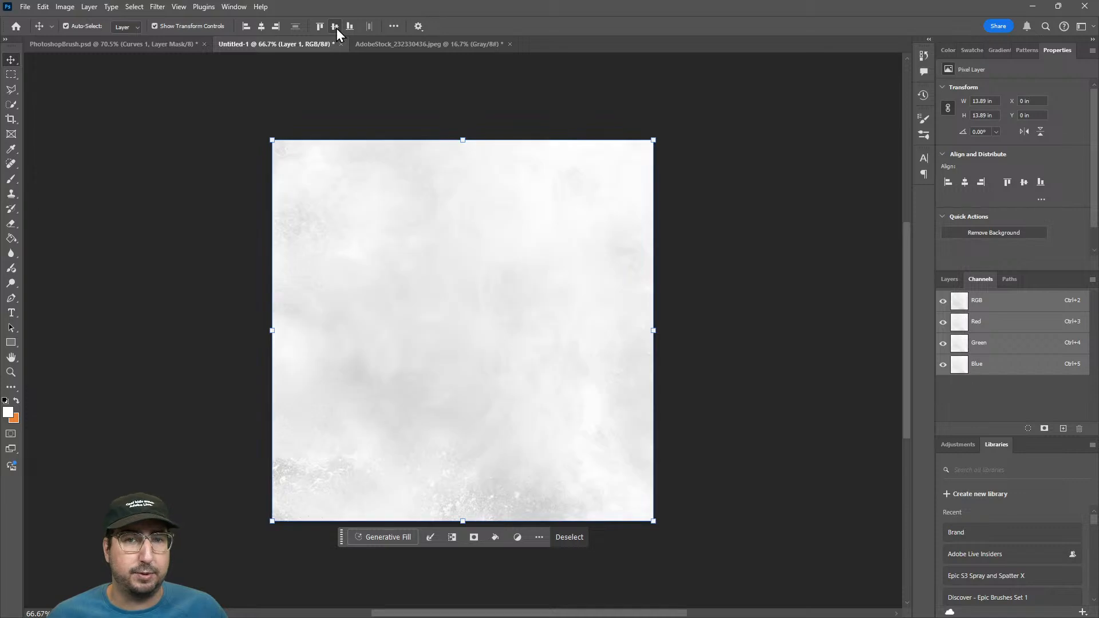
pyautogui.hotkey('ctrl', 't')
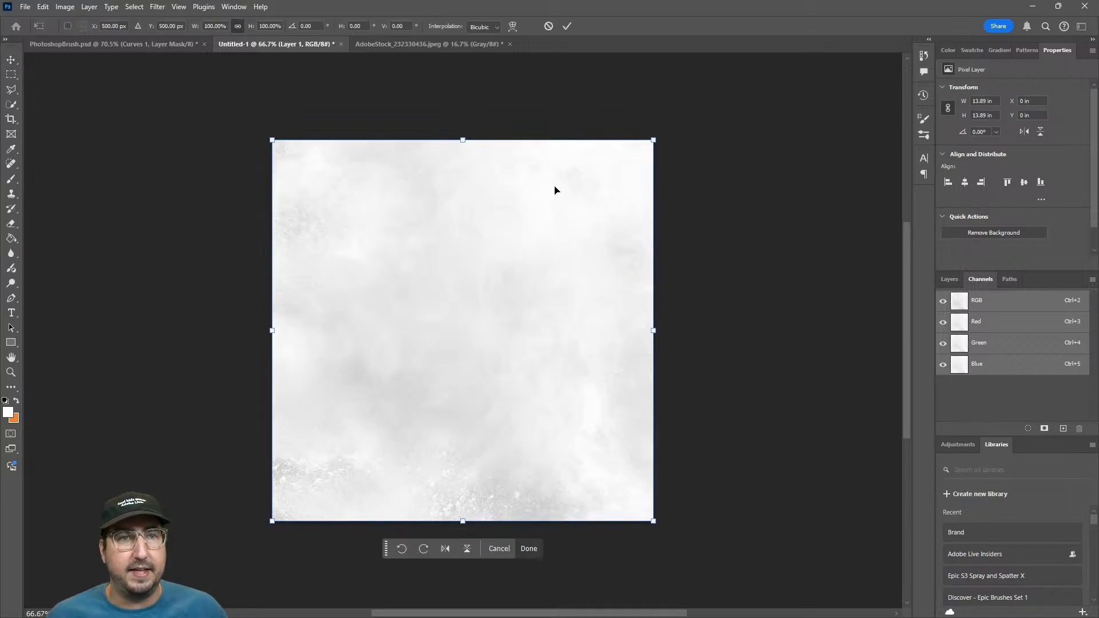
pyautogui.press('Return')
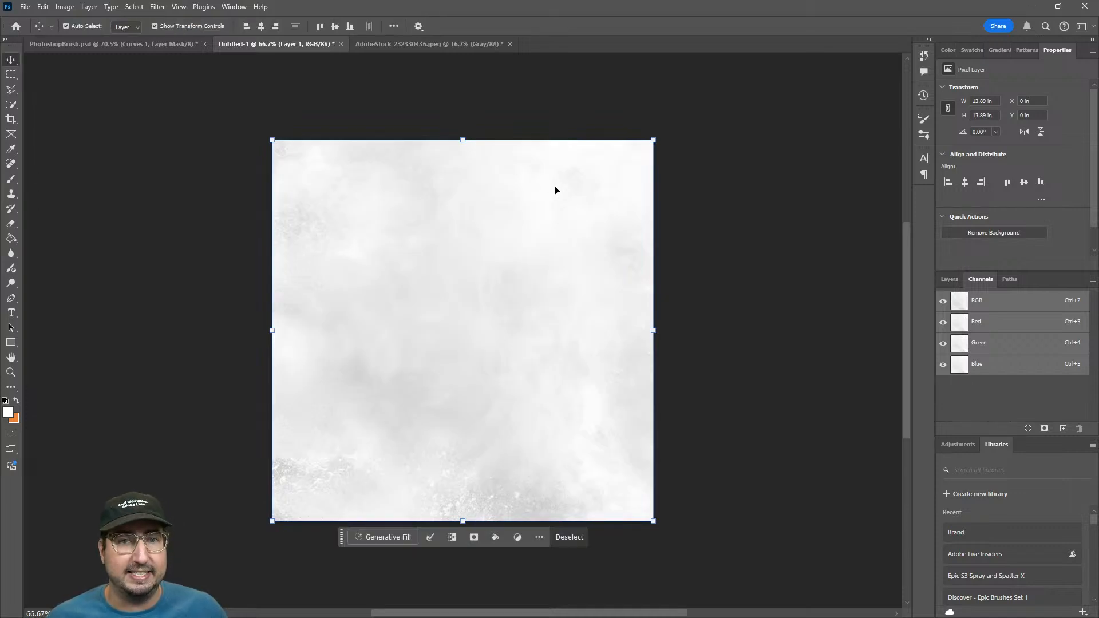
# - Deselect the canvas and scale the powder burst layer proportionally about its centre to 20.82%
pyautogui.press('z')
pyautogui.keyDown('alt'); pyautogui.click(555, 272); pyautogui.keyUp('alt')
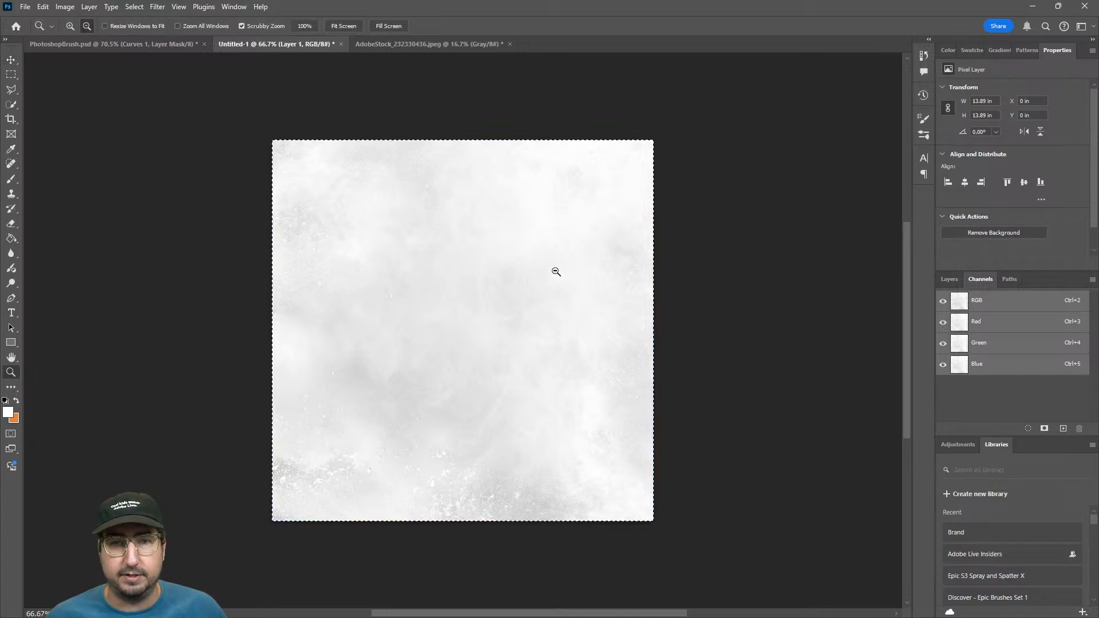
pyautogui.keyDown('alt'); pyautogui.click(555, 271); pyautogui.keyUp('alt')
pyautogui.keyDown('alt'); pyautogui.click(555, 271); pyautogui.keyUp('alt')
pyautogui.hotkey('ctrl', 'd')
pyautogui.hotkey('ctrl', 't')
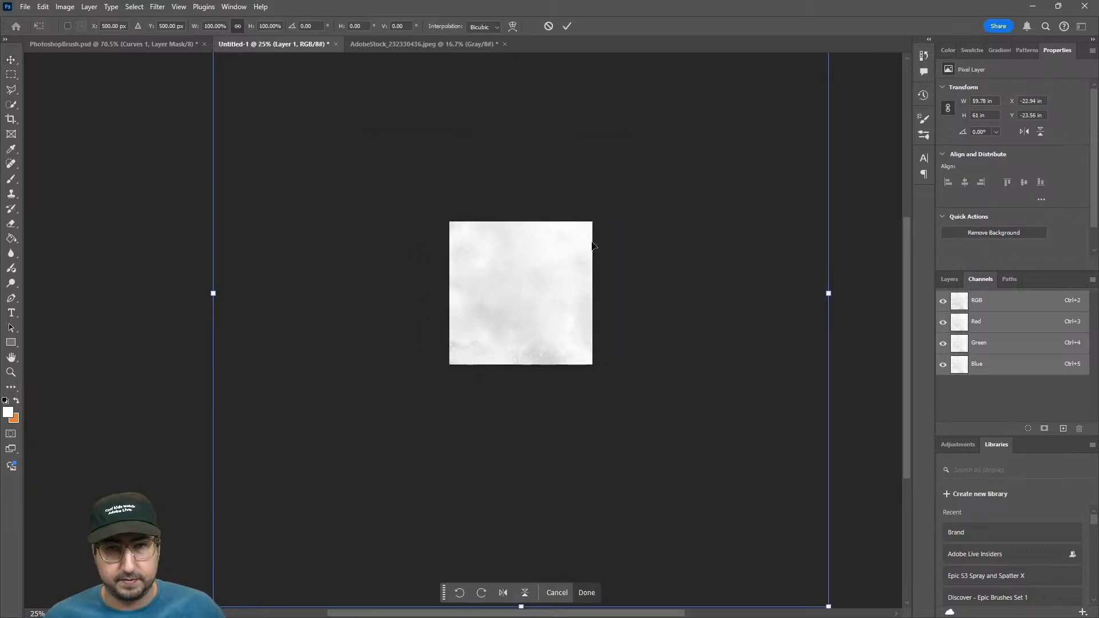
pyautogui.moveTo(831, 293); pyautogui.dragTo(585, 295)
pyautogui.press('Return')
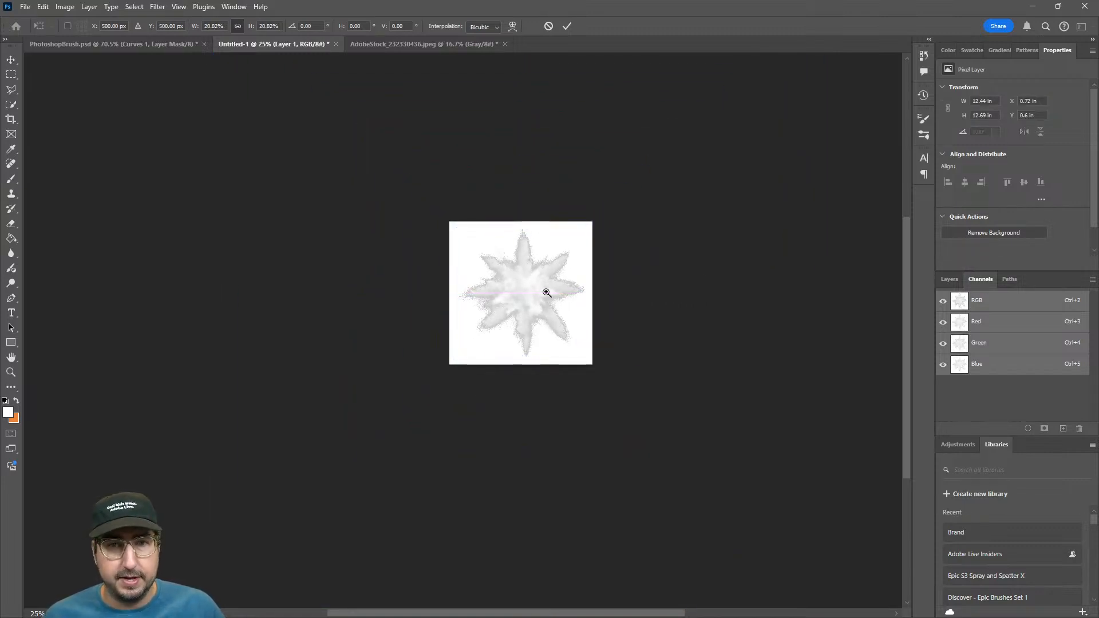
# - Hide the white background layer and define the powder burst as a brush preset named "Snow"
pyautogui.press('z')
pyautogui.moveTo(498, 295); pyautogui.dragTo(598, 260)
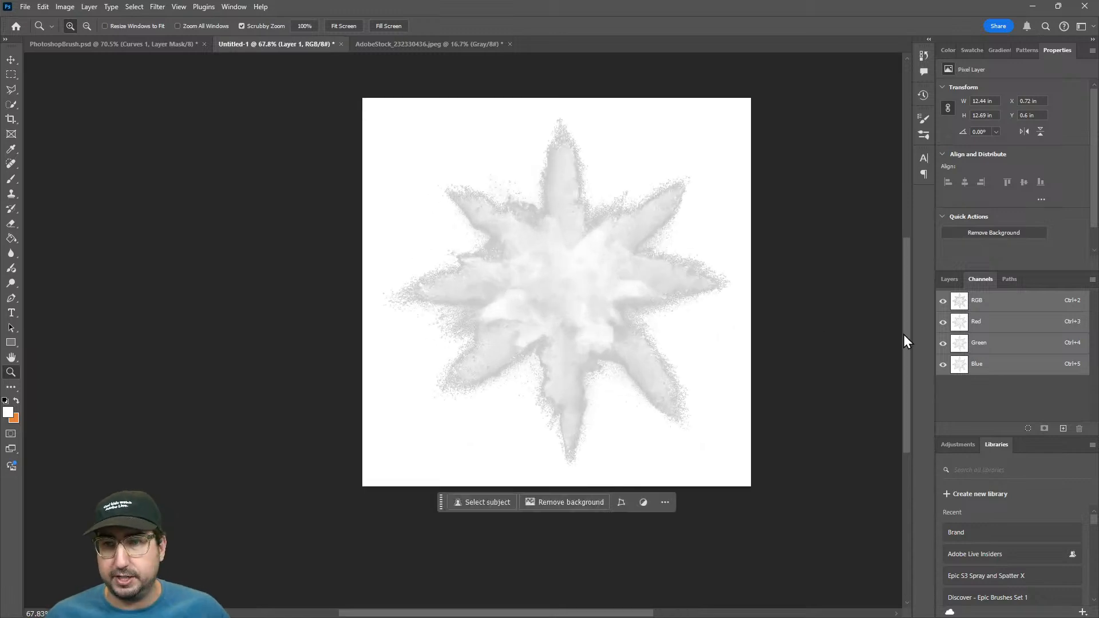
pyautogui.click(949, 280)
pyautogui.click(945, 374)
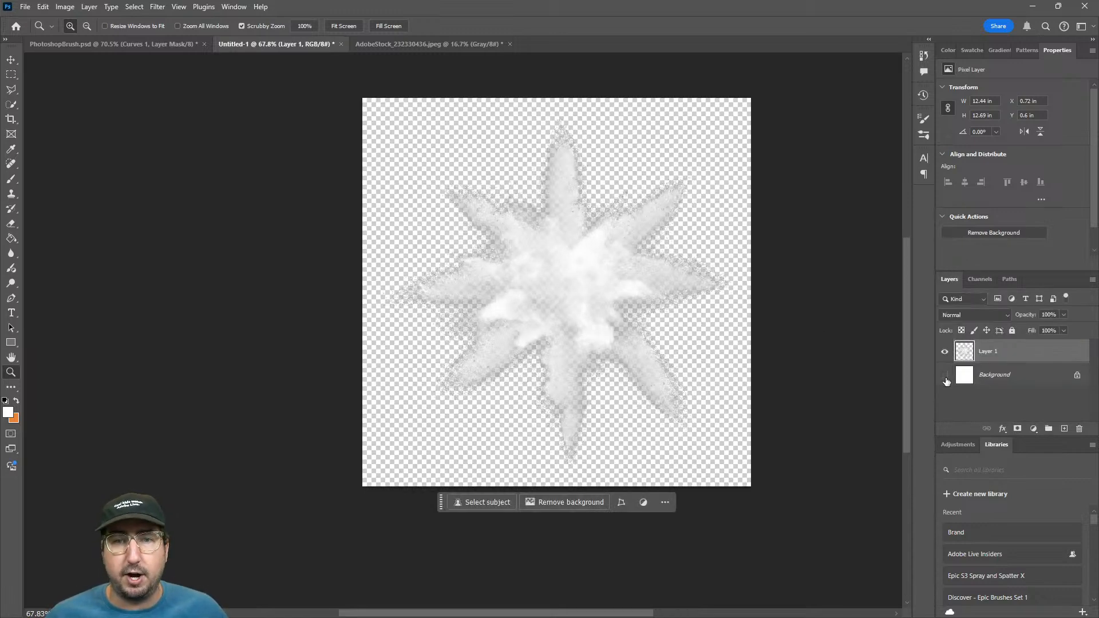
pyautogui.click(44, 7)
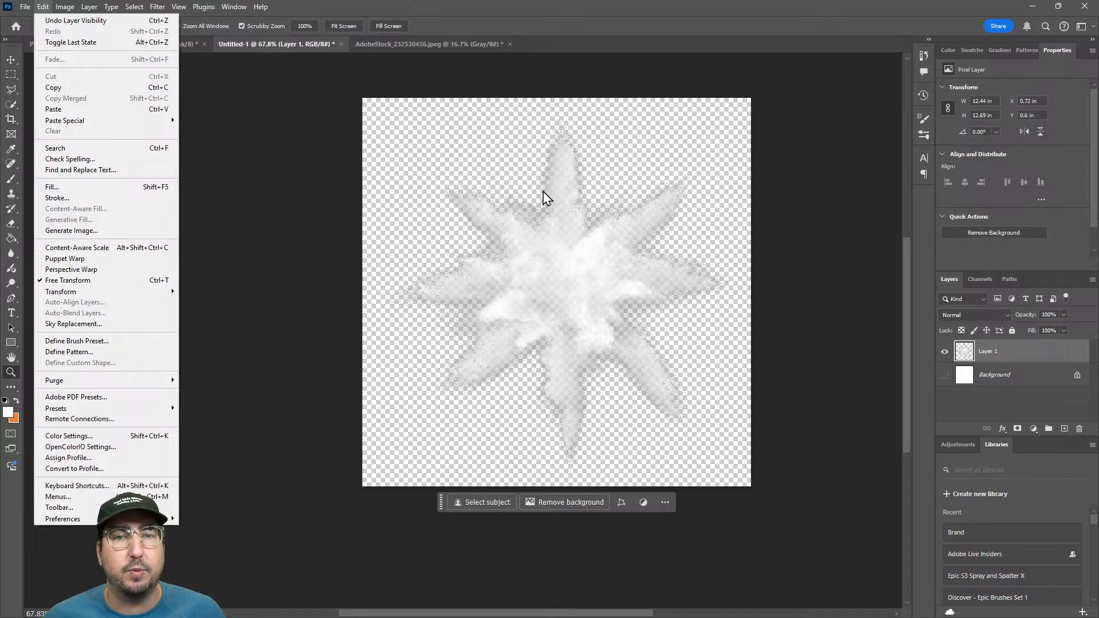
pyautogui.click(99, 340)
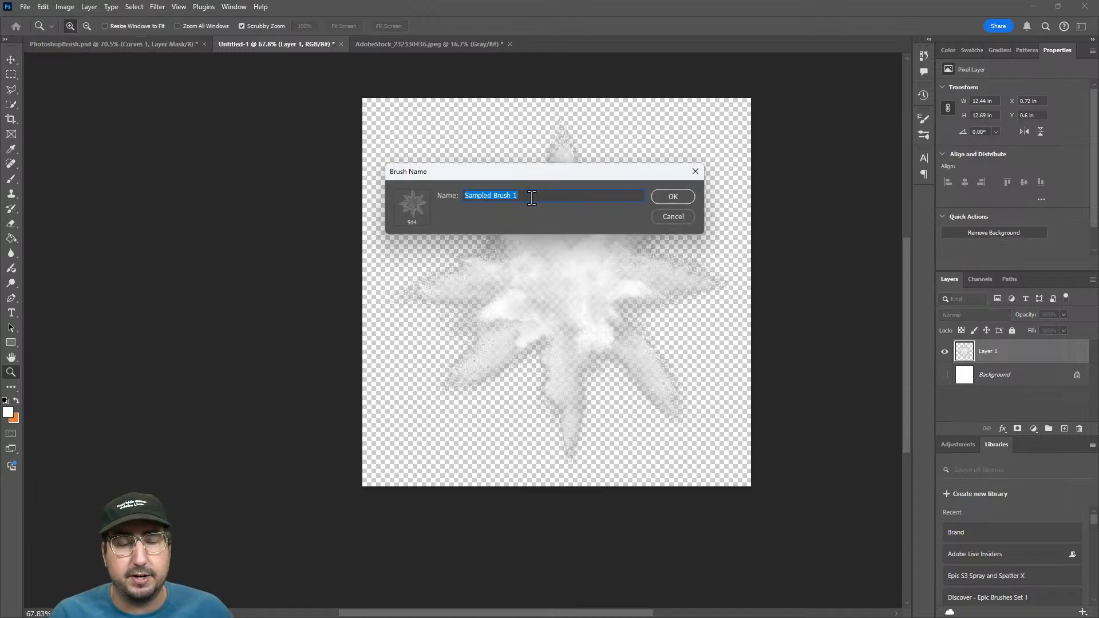
pyautogui.write('Snow')
pyautogui.press('Return')
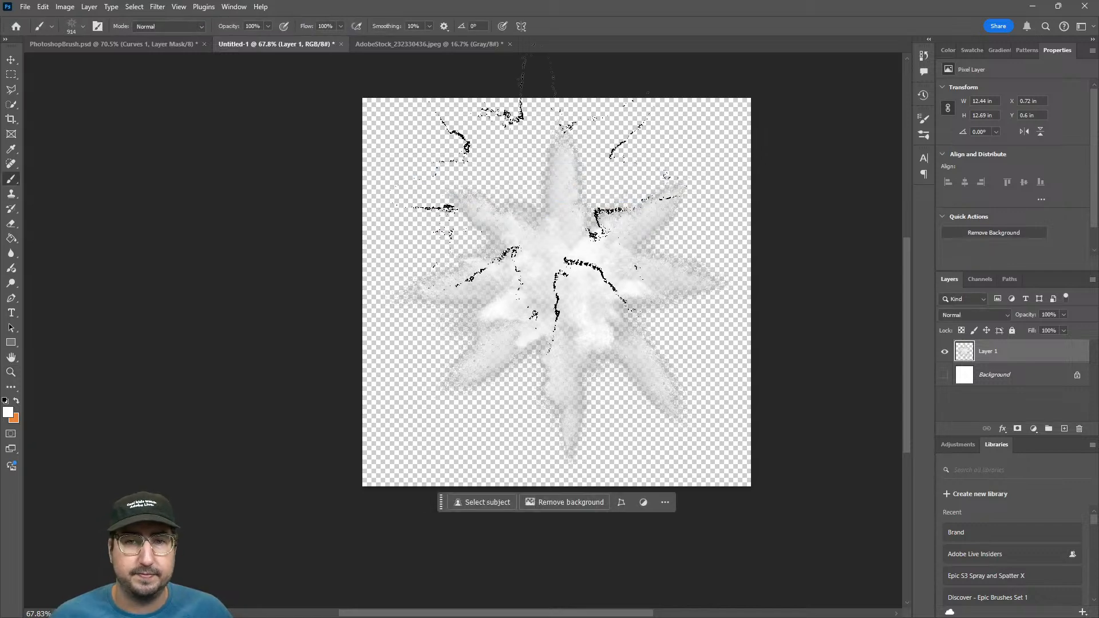
# - Add a new layer above Curves 1 in PhotoshopBrush.psd, then try one Snow brush stroke over the photo and undo it
pyautogui.click(102, 40)
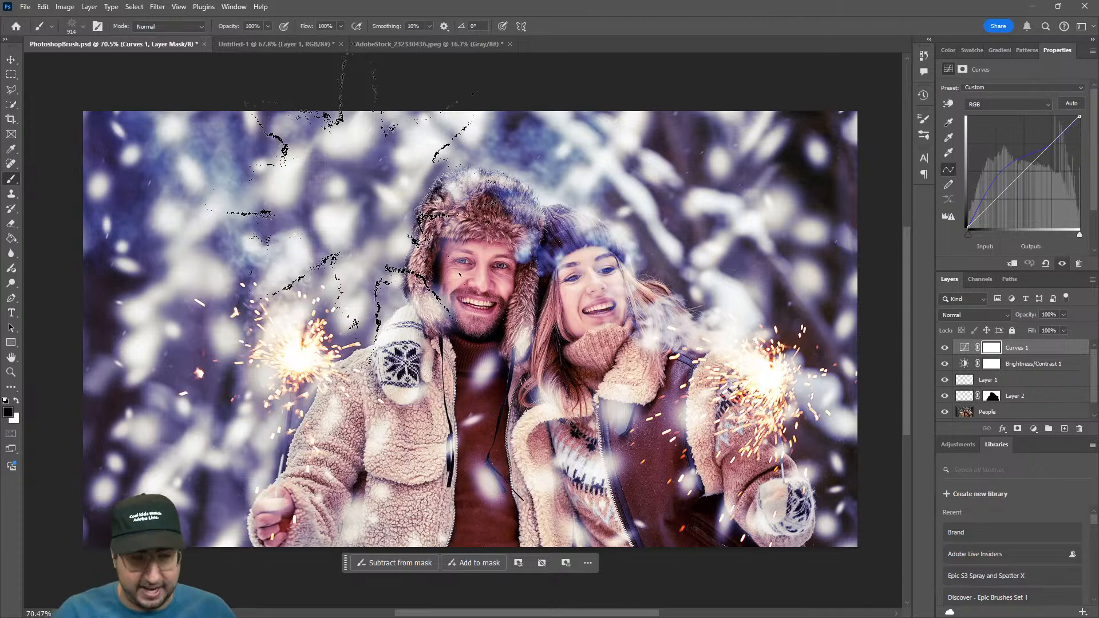
pyautogui.hotkey('ctrl', 'shift', 'n')
pyautogui.press('Return')
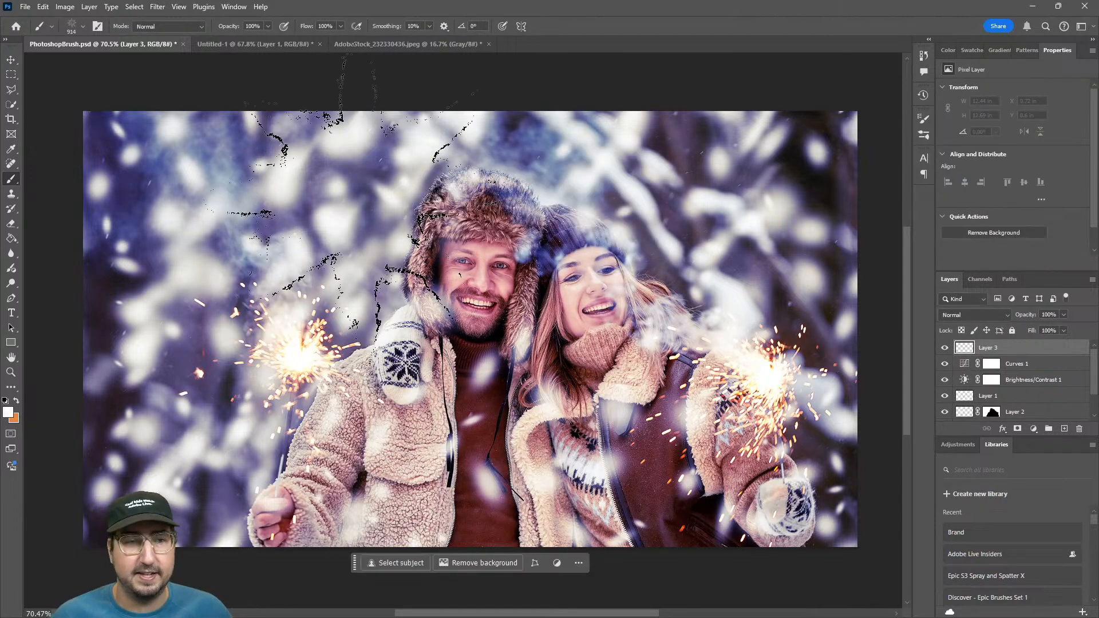
pyautogui.moveTo(284, 254)
pyautogui.mouseDown()
pyautogui.moveTo(344, 309)
pyautogui.moveTo(446, 355)
pyautogui.mouseUp()
pyautogui.hotkey('ctrl', 'z')
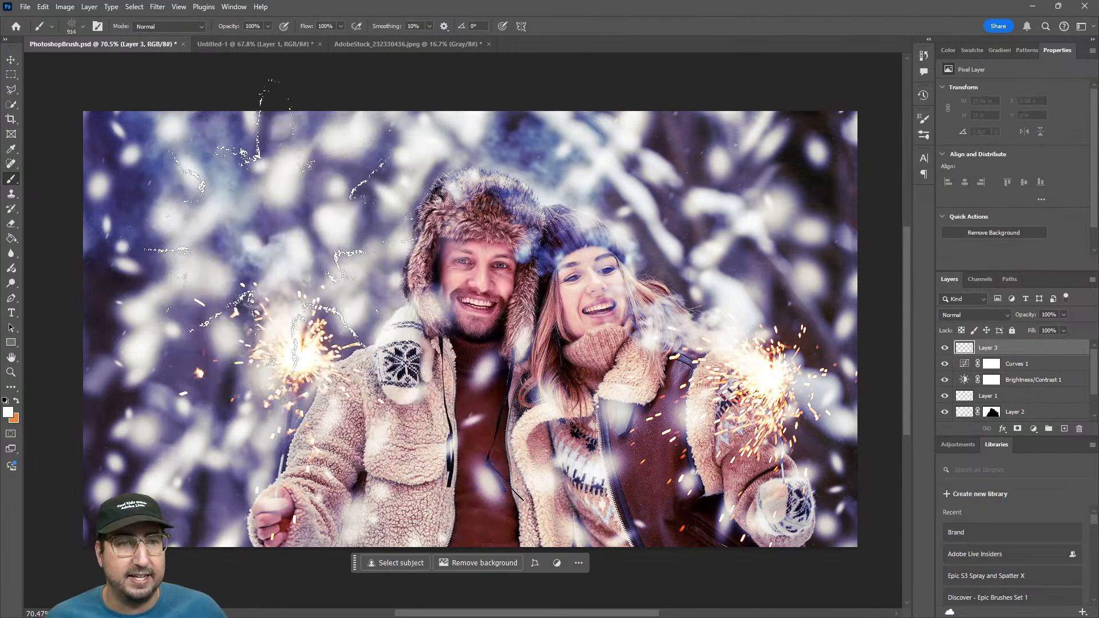
# - Set the Snow brush size to 250 px and try a single stamp on the man's fur hat
pyautogui.press('[')
pyautogui.press('[')
pyautogui.press('[')
pyautogui.press('[')
pyautogui.press('[')
pyautogui.press('[')
pyautogui.press('[')
pyautogui.press('[')
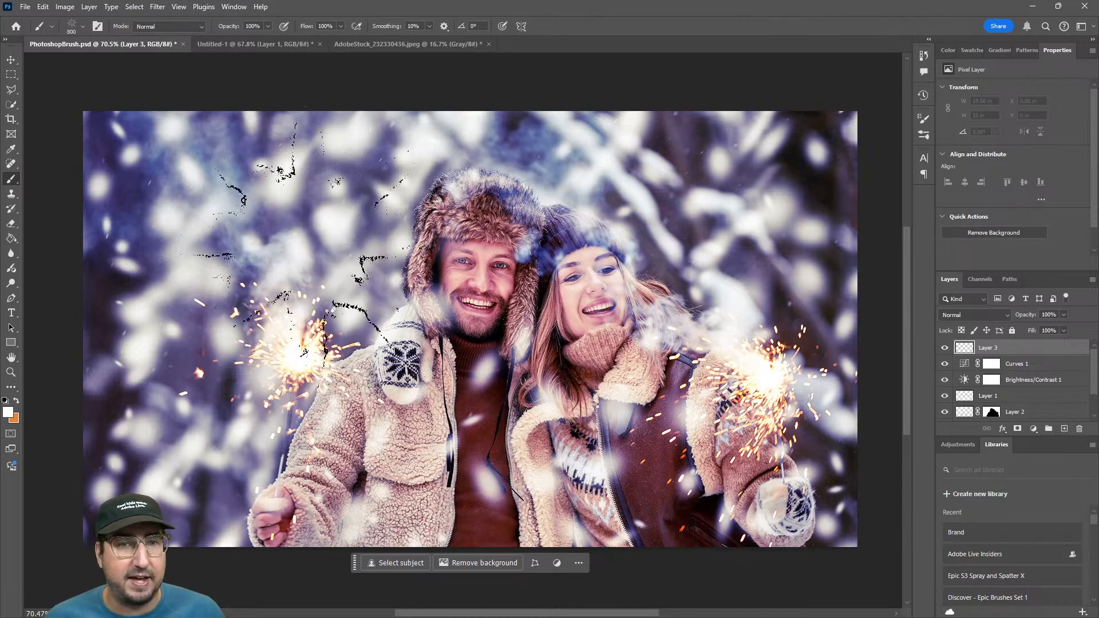
pyautogui.press(']')
pyautogui.click(449, 231)
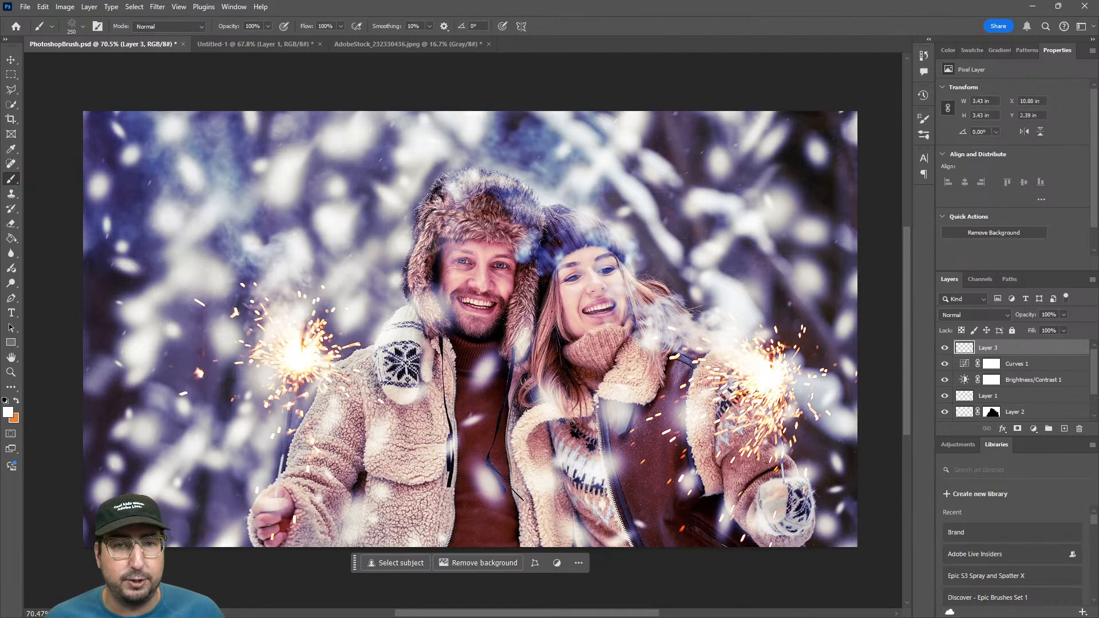
pyautogui.click(685, 263)
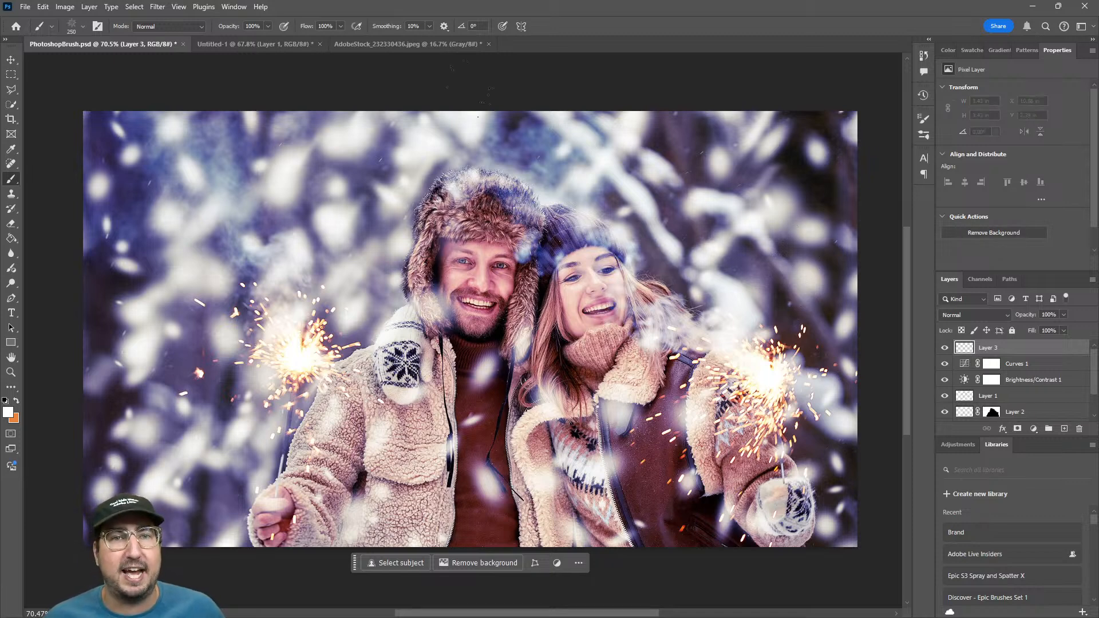
# - Set the brush's scatter to 358%, count to 1, count jitter to 3%, size jitter to 46%, angle jitter to 25% and roundness jitter to 31%
pyautogui.click(97, 26)
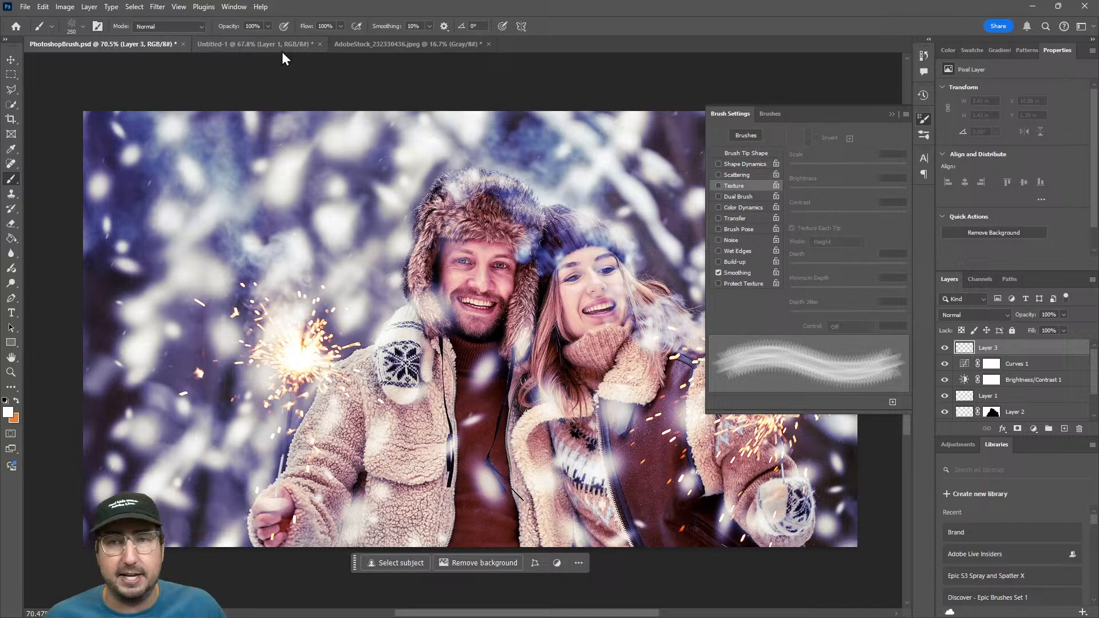
pyautogui.click(732, 176)
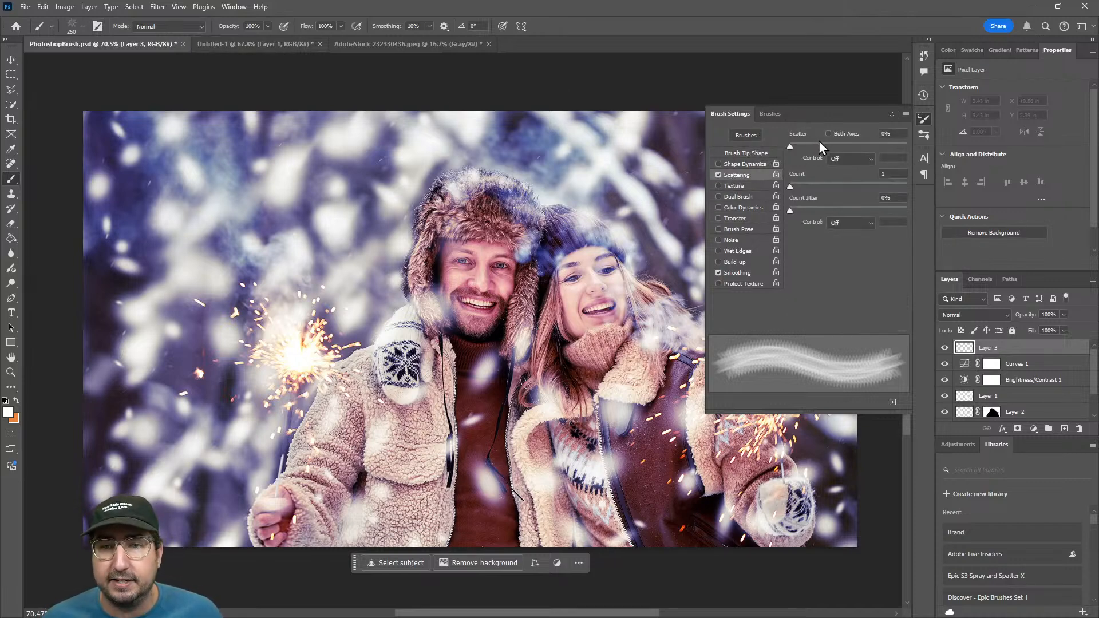
pyautogui.moveTo(823, 146); pyautogui.dragTo(843, 143)
pyautogui.click(730, 164)
pyautogui.moveTo(811, 273); pyautogui.dragTo(826, 273)
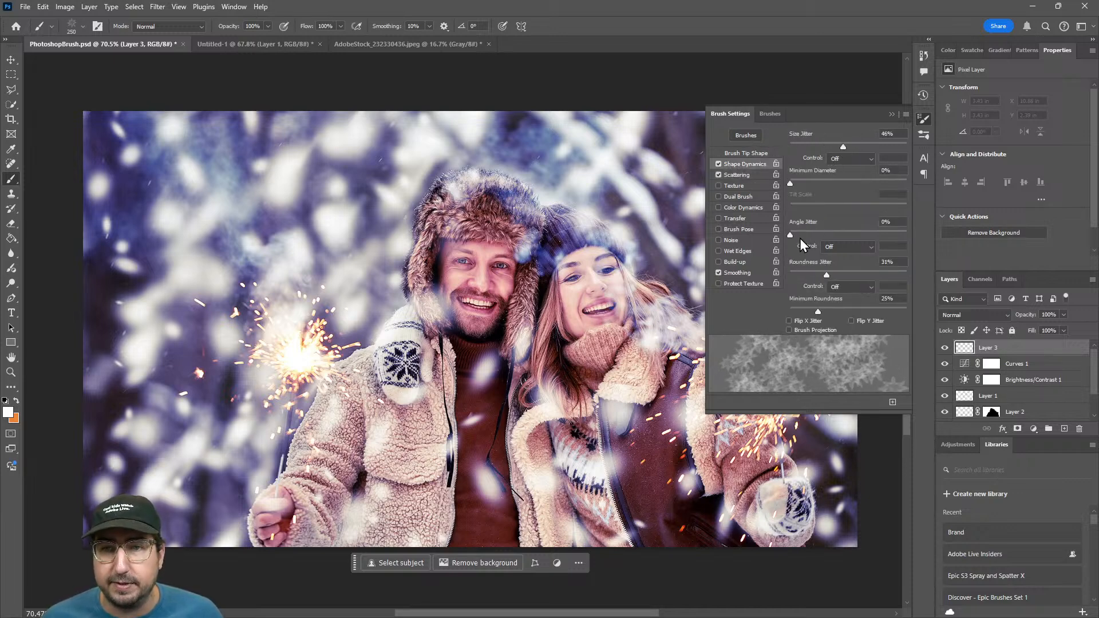
pyautogui.moveTo(790, 234); pyautogui.dragTo(819, 234)
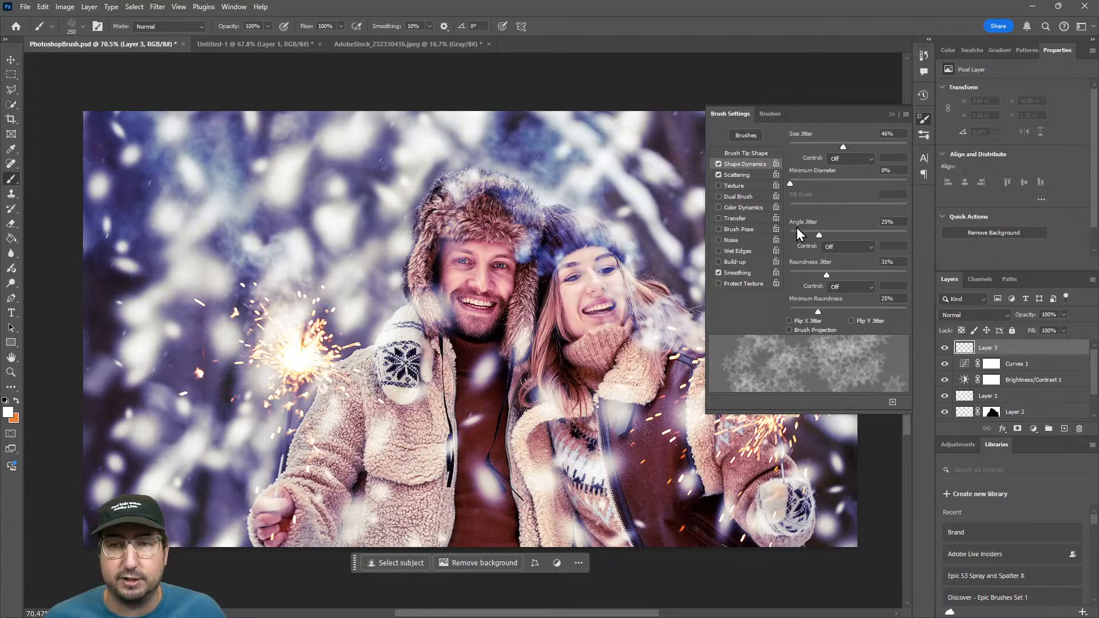
pyautogui.click(737, 175)
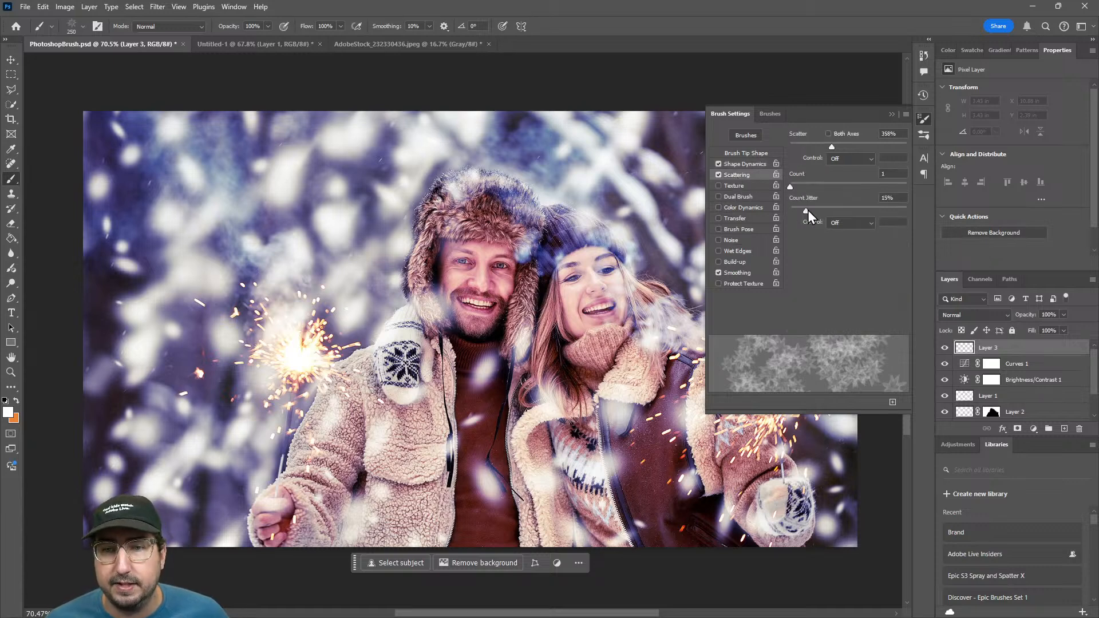
pyautogui.moveTo(790, 185)
pyautogui.mouseDown()
pyautogui.moveTo(801, 184)
pyautogui.moveTo(788, 182)
pyautogui.mouseUp()
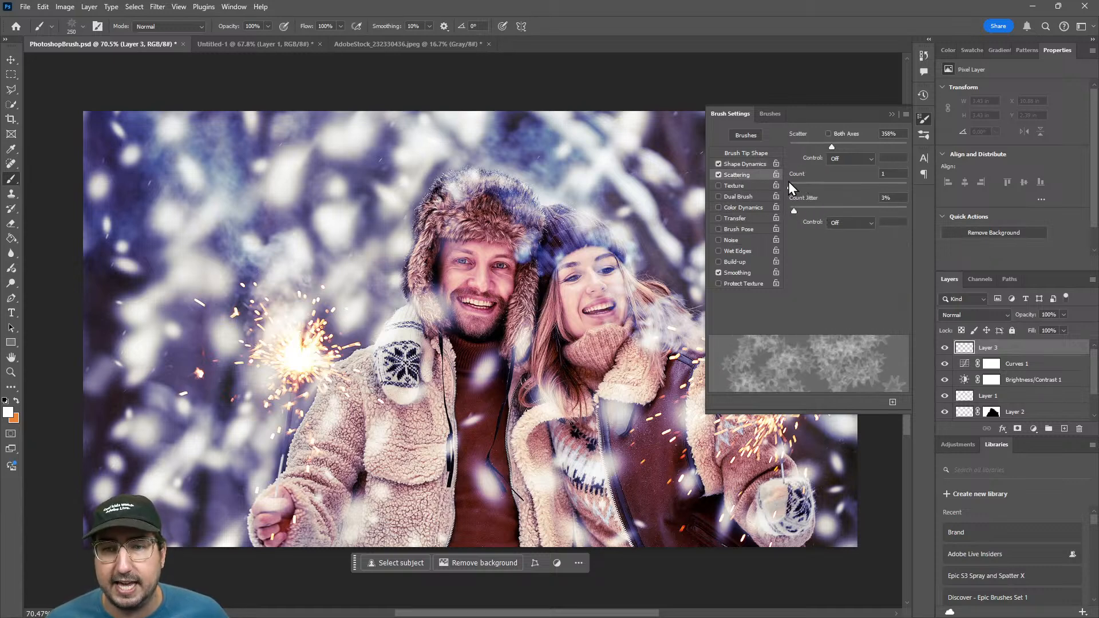
# - Try two scattered Snow brush strokes across the couple and the trees on the new layer and undo both
pyautogui.moveTo(172, 218)
pyautogui.mouseDown()
pyautogui.moveTo(389, 240)
pyautogui.moveTo(492, 515)
pyautogui.mouseUp()
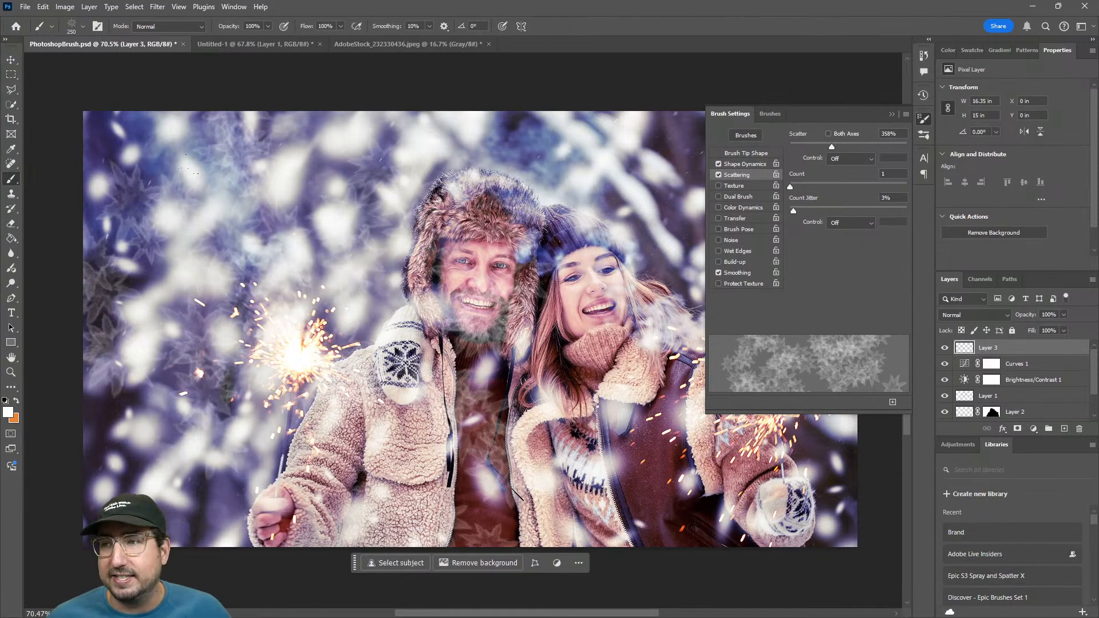
pyautogui.moveTo(108, 487); pyautogui.dragTo(452, 318)
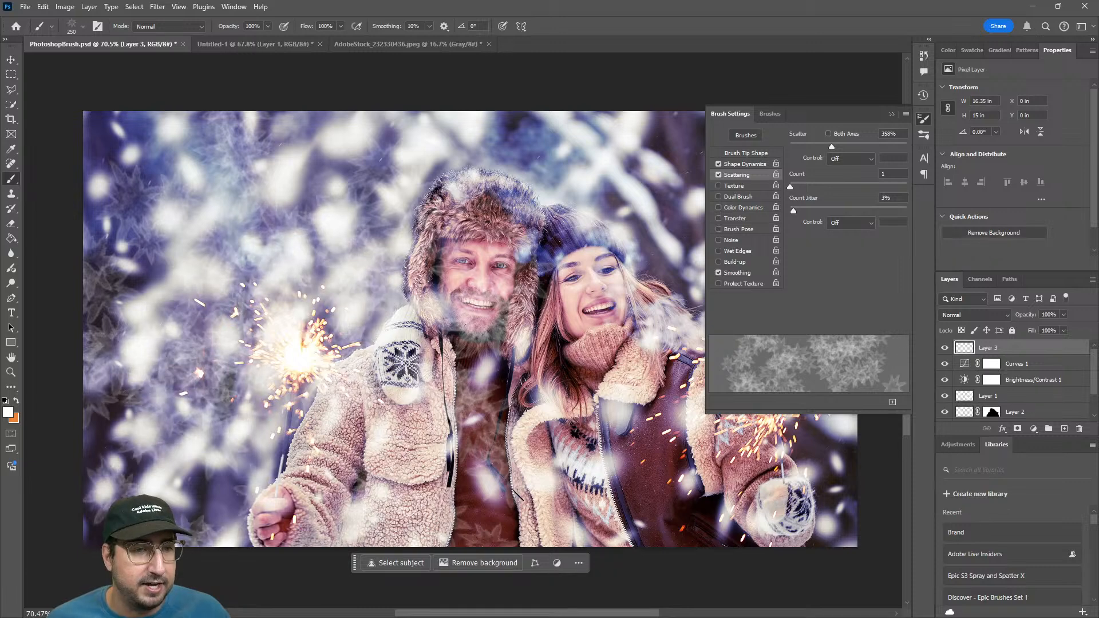
pyautogui.hotkey('ctrl', 'z')
pyautogui.hotkey('ctrl', 'z')
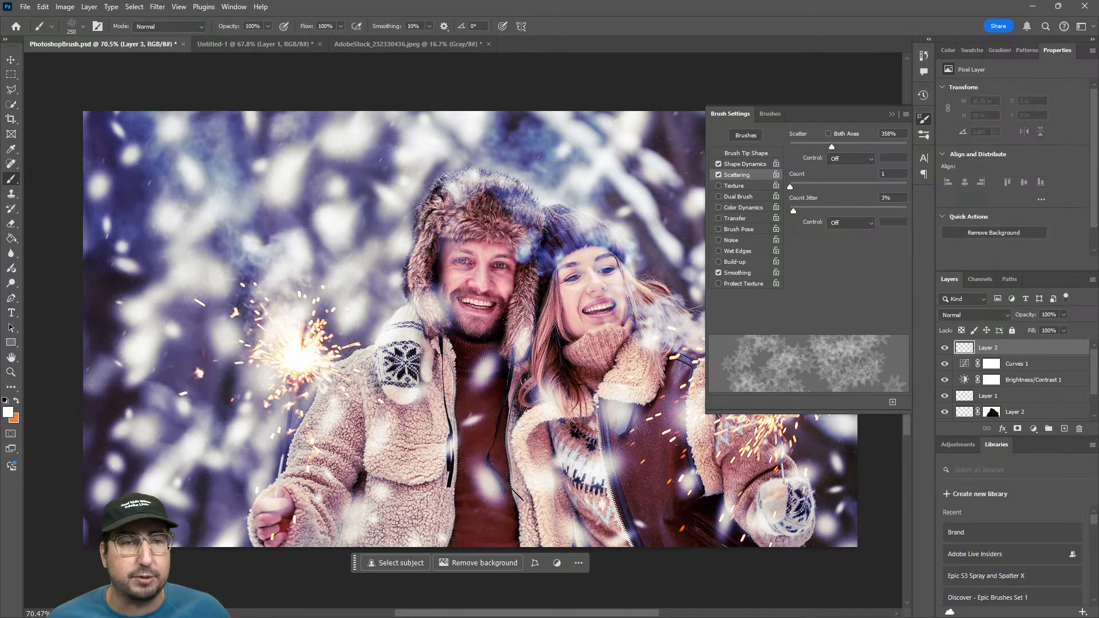
# - Try one broad scattered Snow brush stroke across the whole photo, examine it up close and undo it
pyautogui.moveTo(121, 140); pyautogui.dragTo(887, 373)
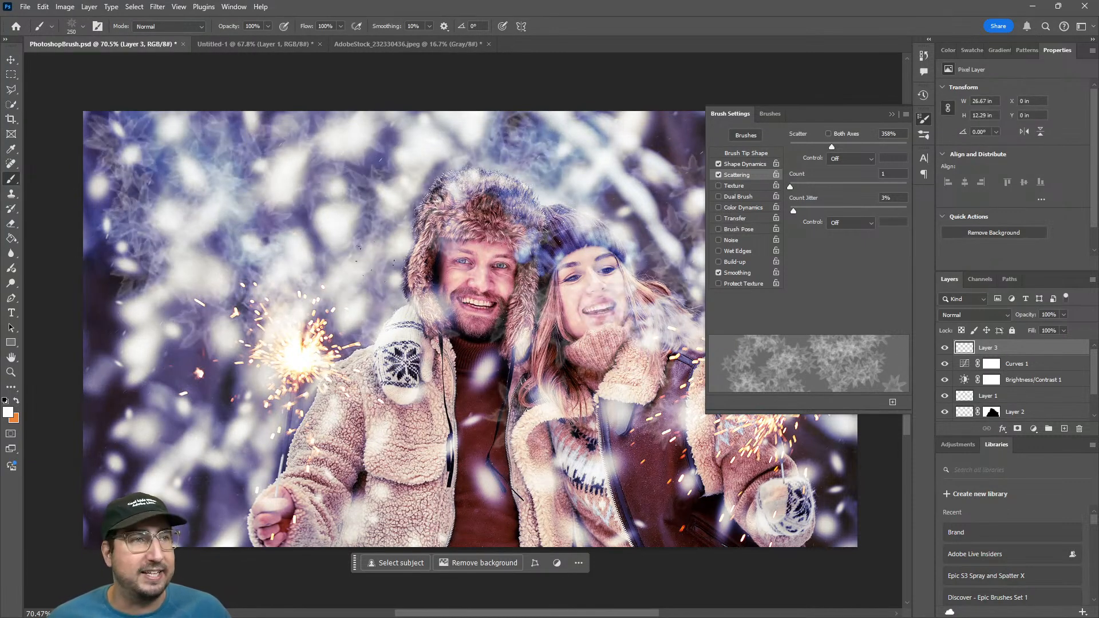
pyautogui.press('z')
pyautogui.moveTo(234, 222)
pyautogui.mouseDown()
pyautogui.moveTo(314, 241)
pyautogui.moveTo(224, 227)
pyautogui.moveTo(258, 230)
pyautogui.moveTo(245, 226)
pyautogui.mouseUp()
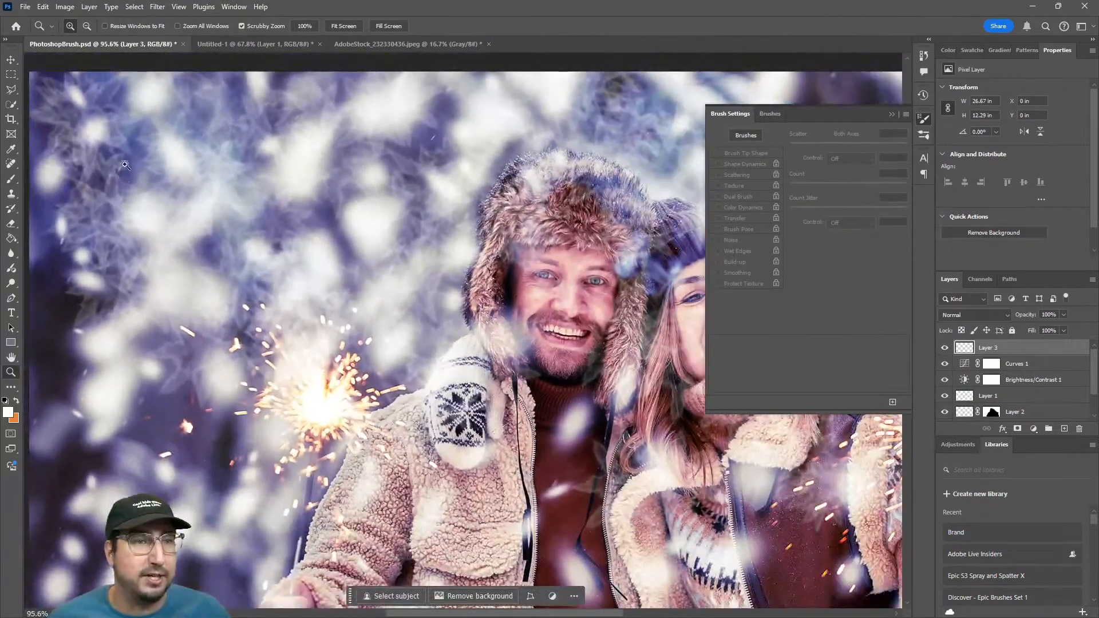
pyautogui.hotkey('ctrl', 'z')
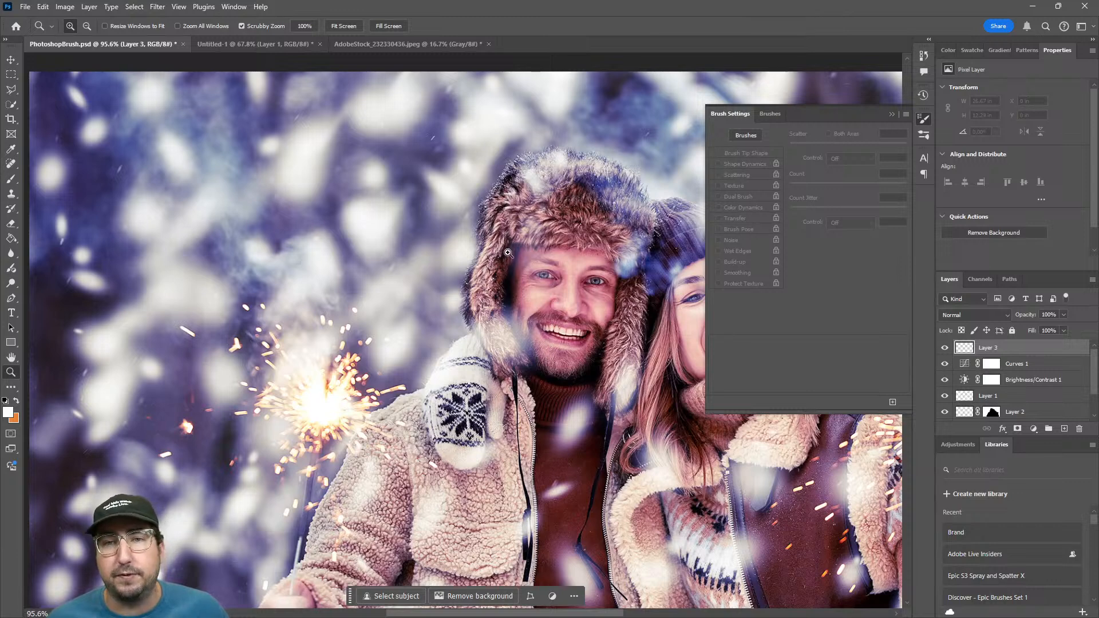
# - Set the Snow brush's scatter to 725% and count jitter to 0%, and try one stroke over the trees beside the man
pyautogui.press('b')
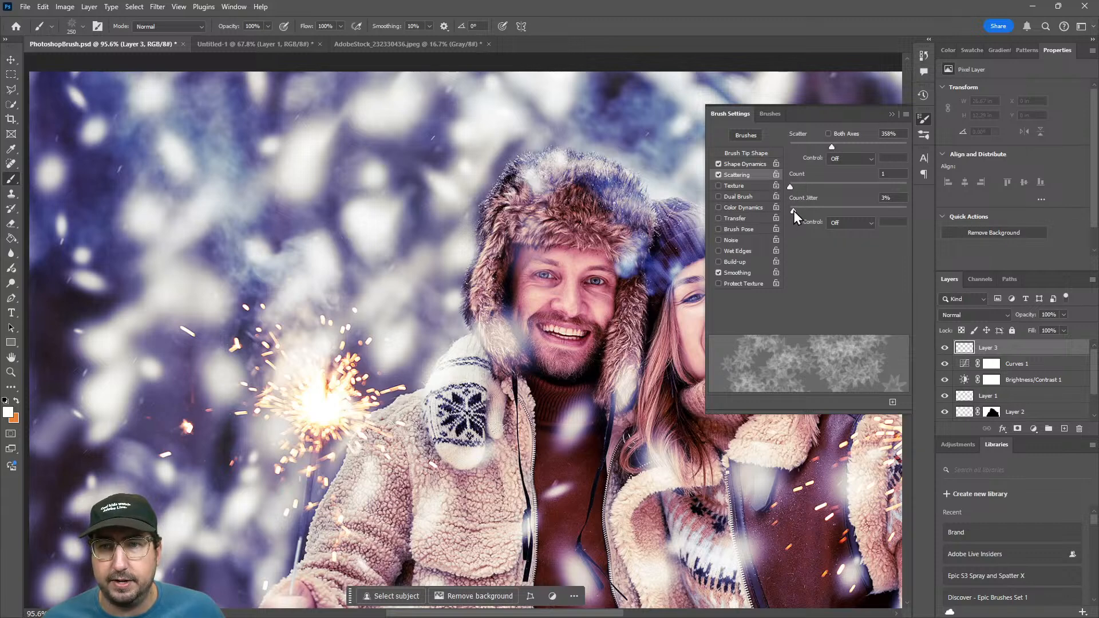
pyautogui.moveTo(831, 146); pyautogui.dragTo(874, 147)
pyautogui.moveTo(169, 229); pyautogui.dragTo(448, 303)
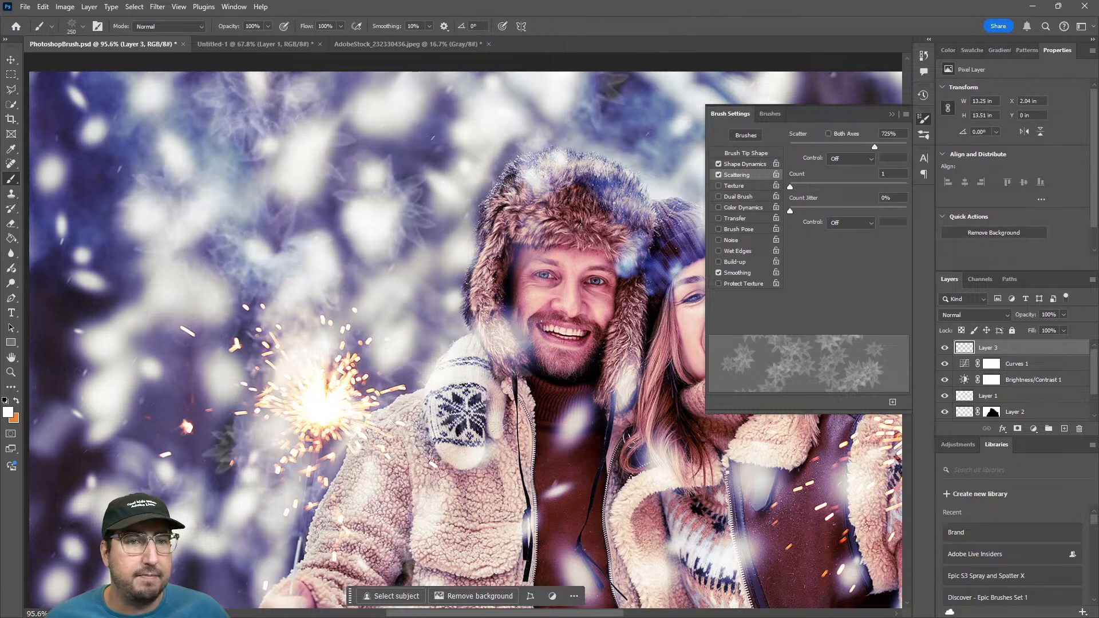
pyautogui.press('z')
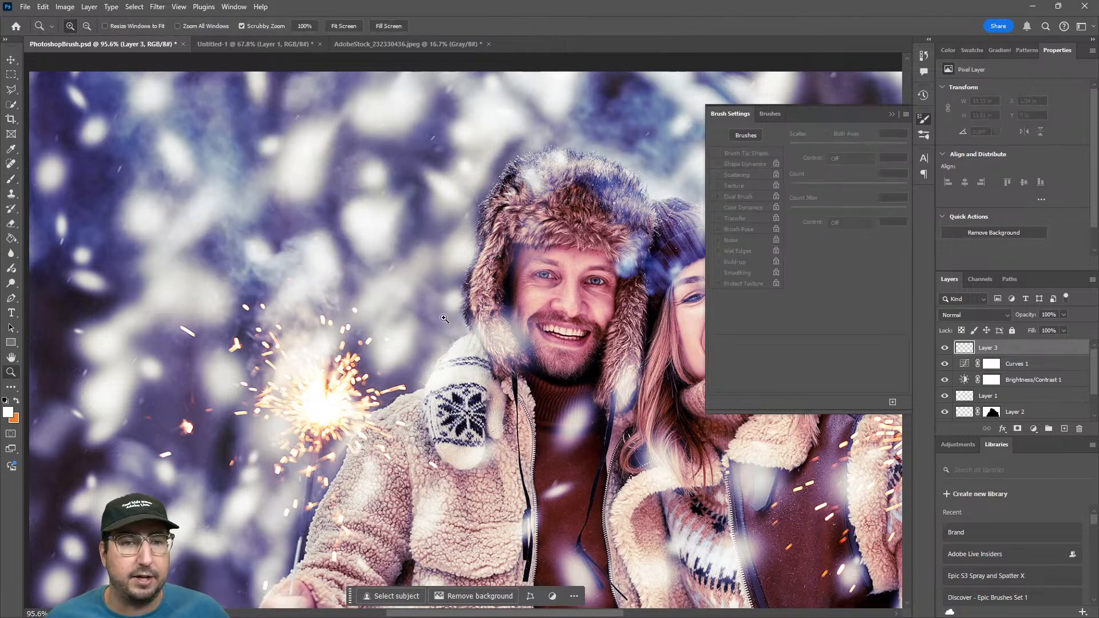
pyautogui.keyDown('alt'); pyautogui.click(447, 318); pyautogui.keyUp('alt')
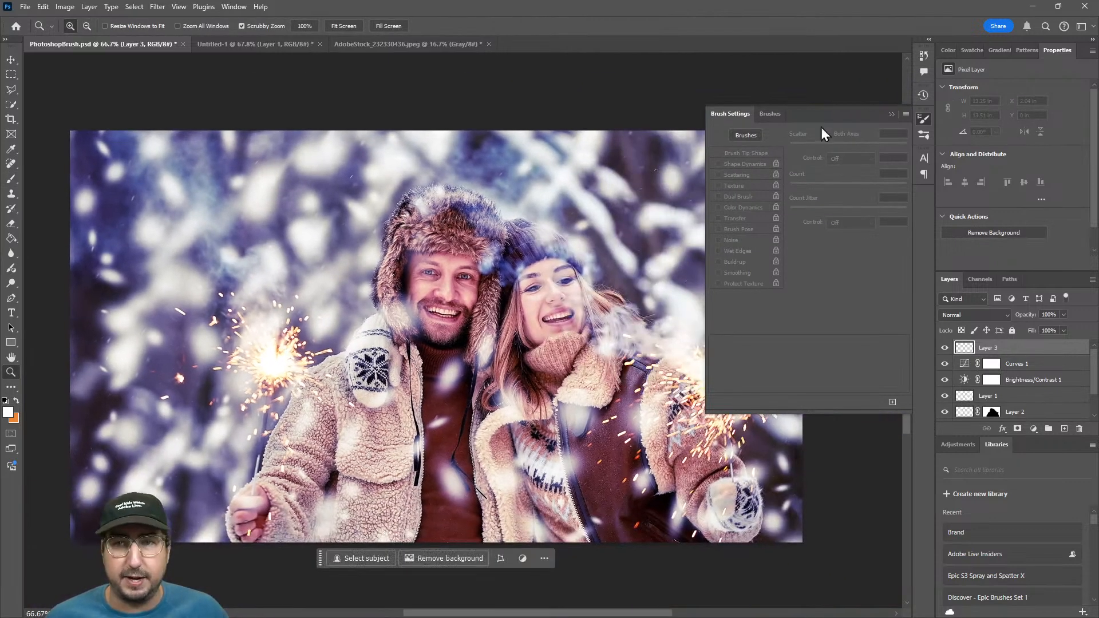
# - Close the brush settings and paint scattered snow strokes over the trees and the couple on Layer 3
pyautogui.click(891, 118)
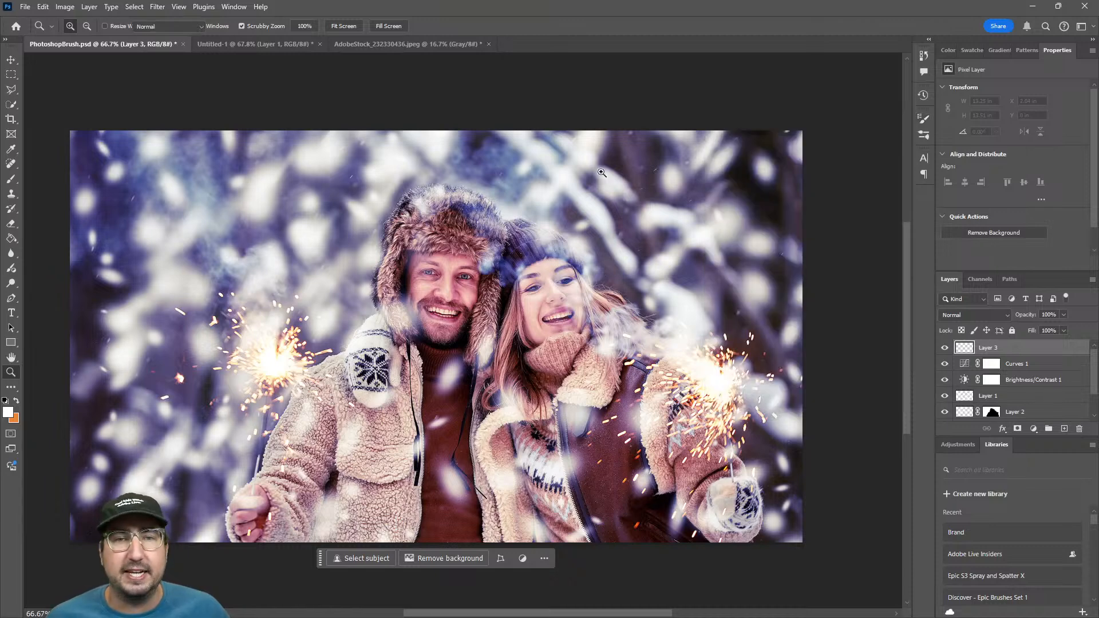
pyautogui.press('b')
pyautogui.moveTo(131, 144); pyautogui.dragTo(118, 388)
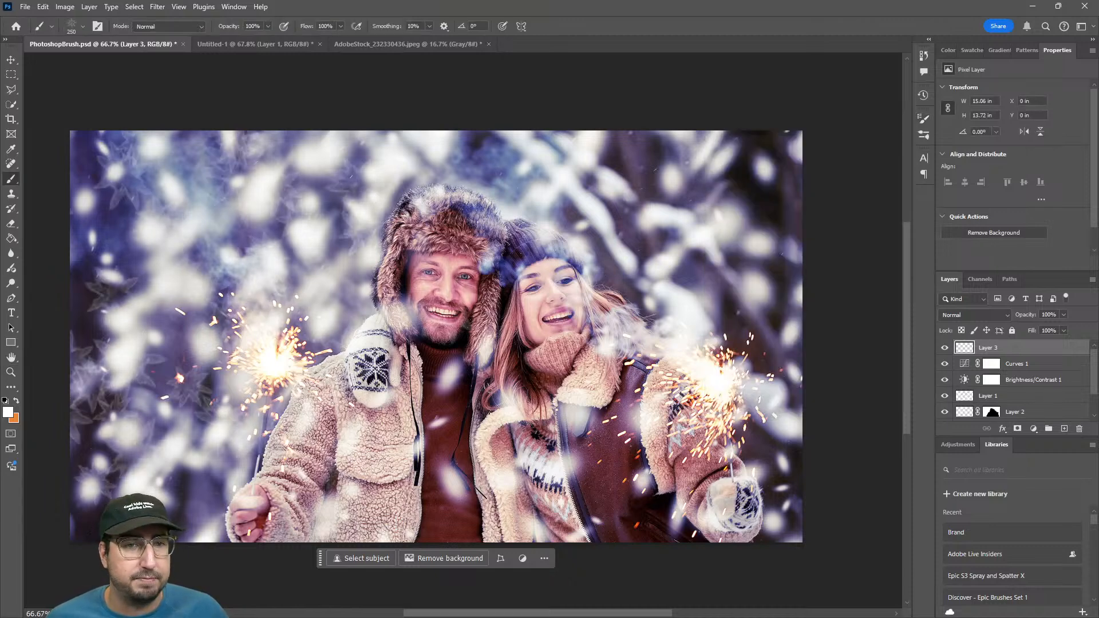
pyautogui.moveTo(548, 199); pyautogui.dragTo(564, 498)
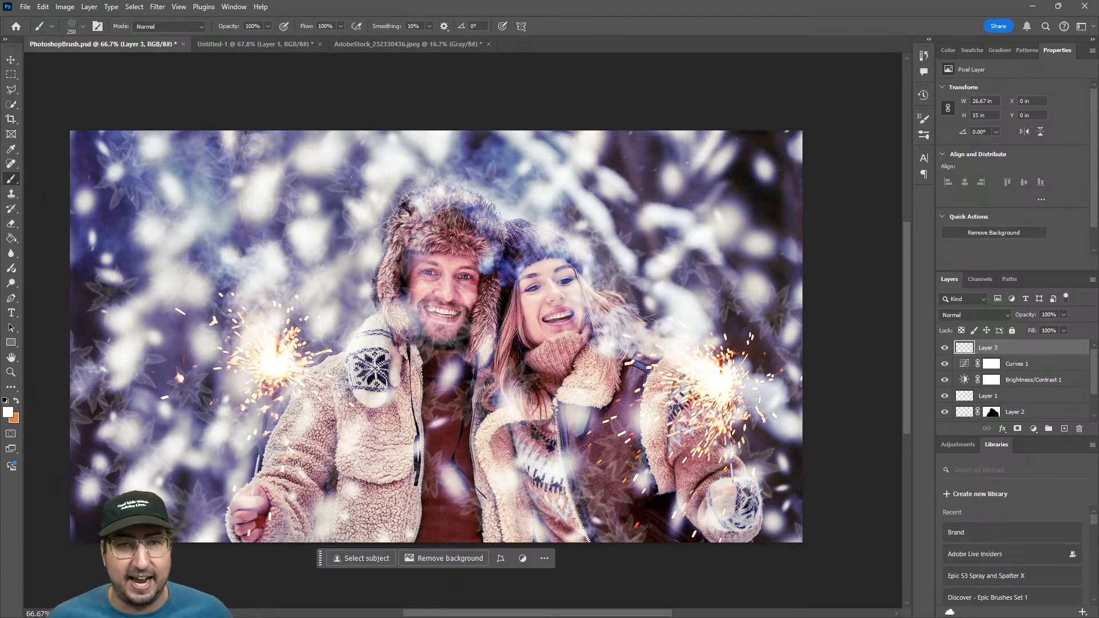
# - Apply a Gaussian Blur with a 3.5-pixel radius to Layer 3 and compare the photo with and without the layer
pyautogui.click(158, 7)
pyautogui.moveTo(251, 162)
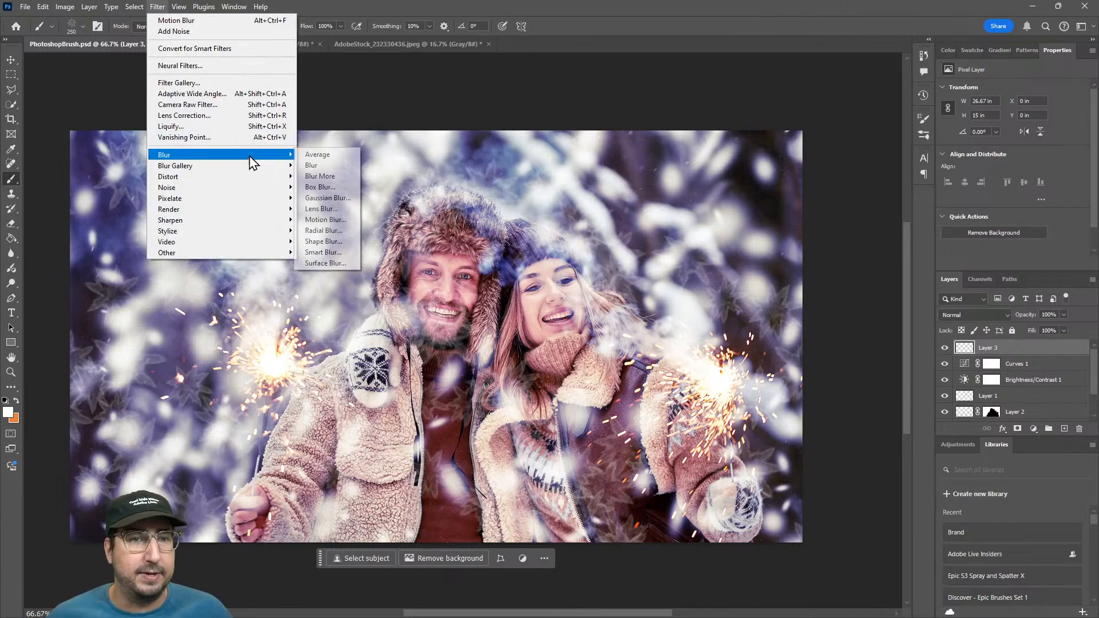
pyautogui.click(327, 198)
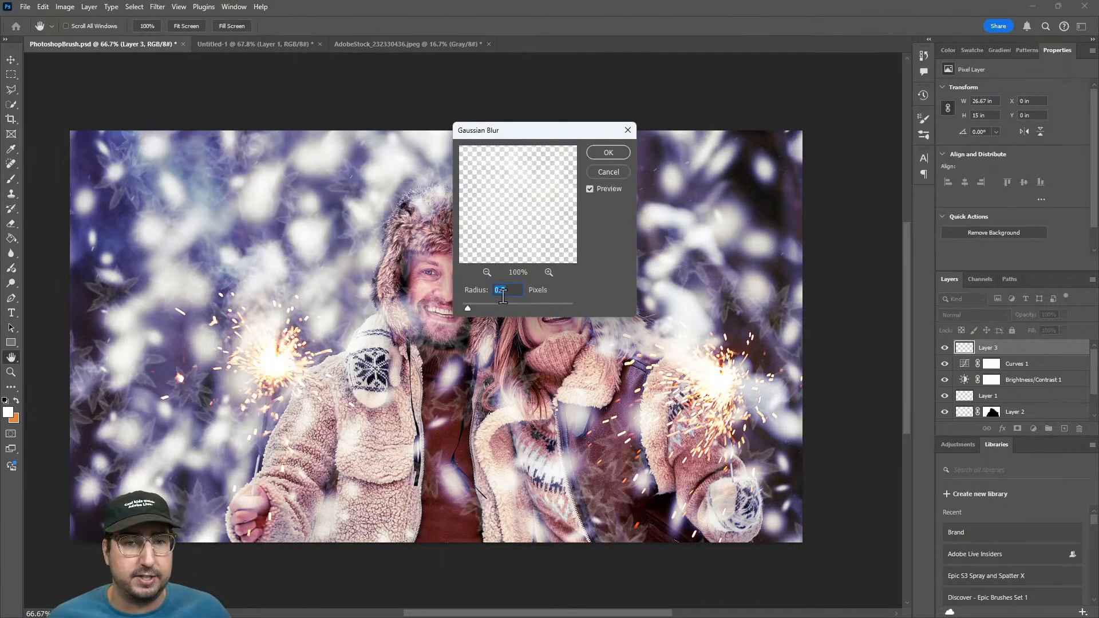
pyautogui.moveTo(468, 307); pyautogui.dragTo(493, 308)
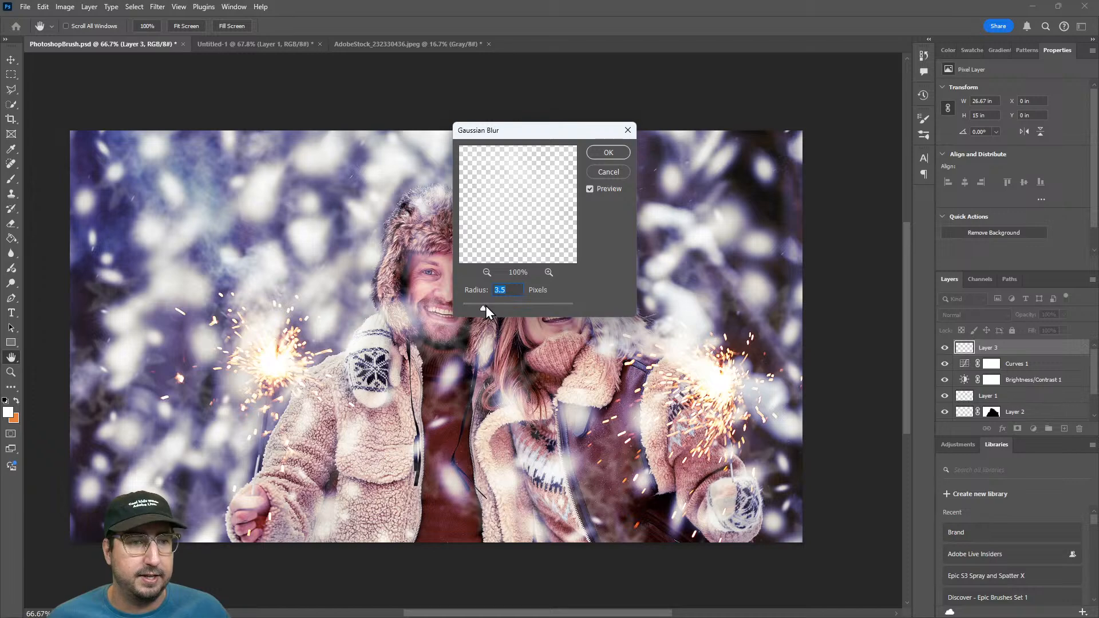
pyautogui.click(608, 152)
pyautogui.press('b')
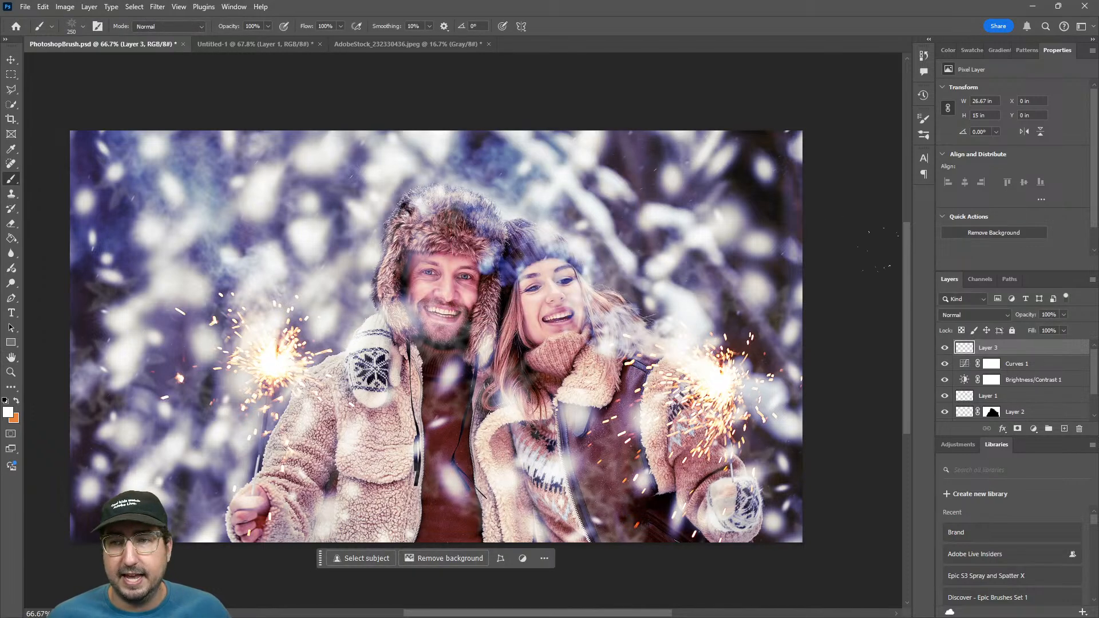
pyautogui.click(944, 348)
pyautogui.click(944, 349)
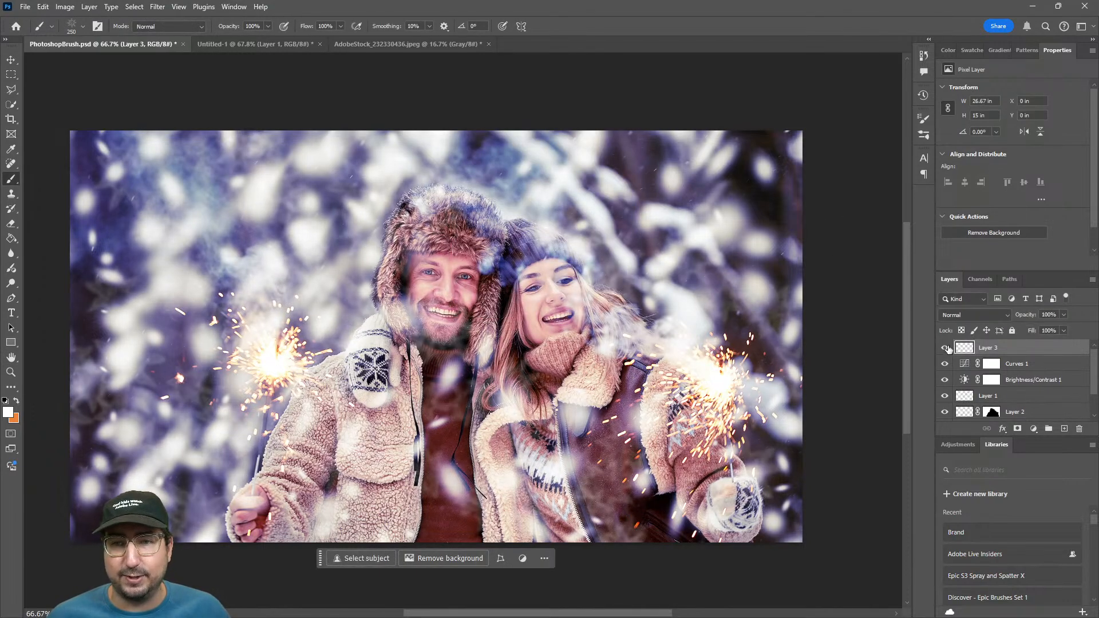
# - Set Layer 3's blend mode to Overlay and compare the photo with the layer hidden and shown
pyautogui.click(957, 314)
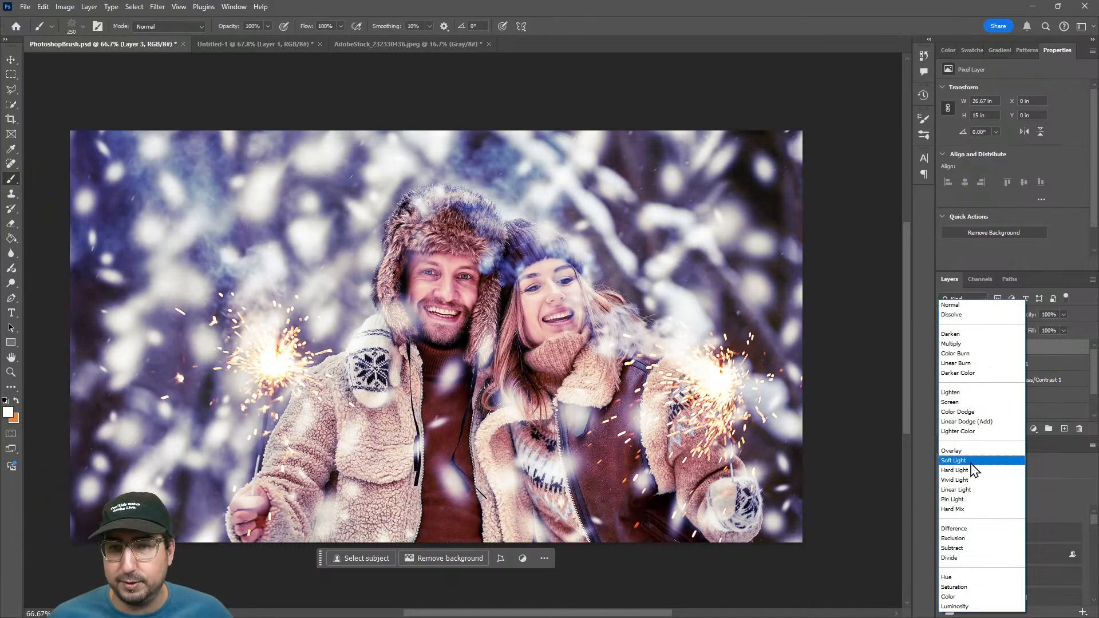
pyautogui.click(973, 461)
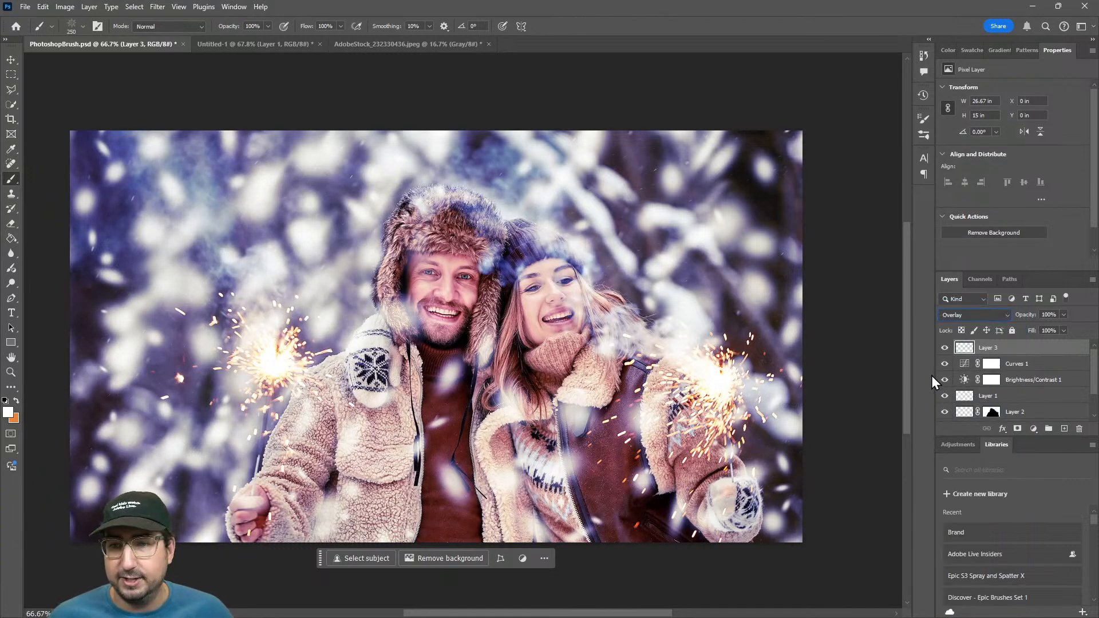
pyautogui.click(945, 347)
pyautogui.click(944, 347)
pyautogui.click(944, 347)
pyautogui.click(944, 348)
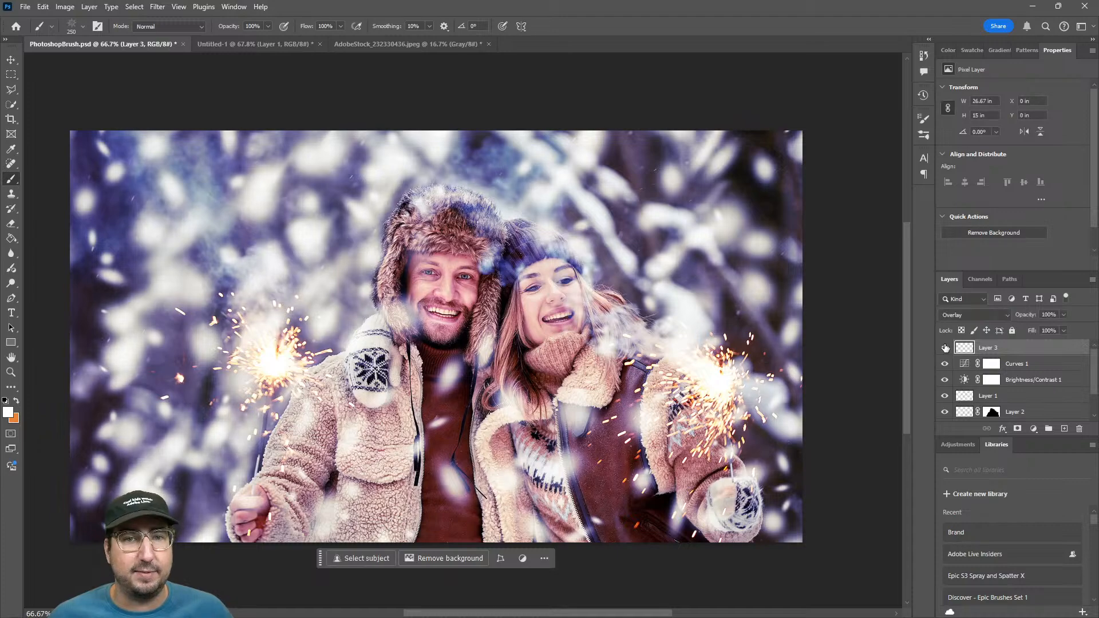
# - Enlarge the layer list and group all layers from Layer 3 down to Layer 2
pyautogui.press('z')
pyautogui.moveTo(467, 206)
pyautogui.mouseDown()
pyautogui.moveTo(572, 211)
pyautogui.moveTo(463, 213)
pyautogui.mouseUp()
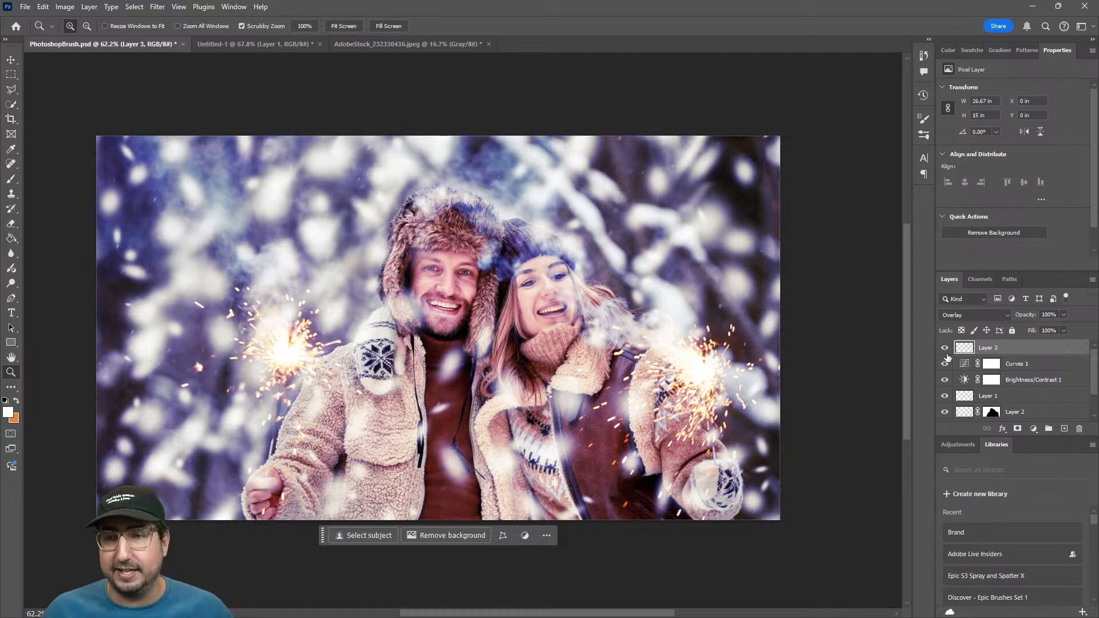
pyautogui.moveTo(986, 270); pyautogui.dragTo(987, 159)
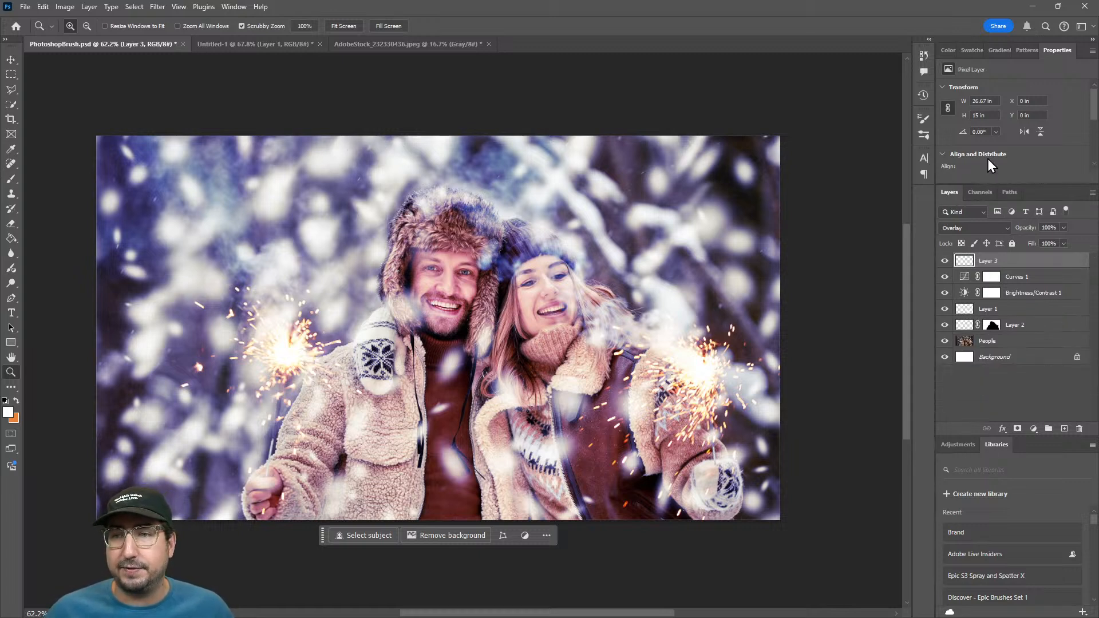
pyautogui.keyDown('shift'); pyautogui.click(1026, 326); pyautogui.keyUp('shift')
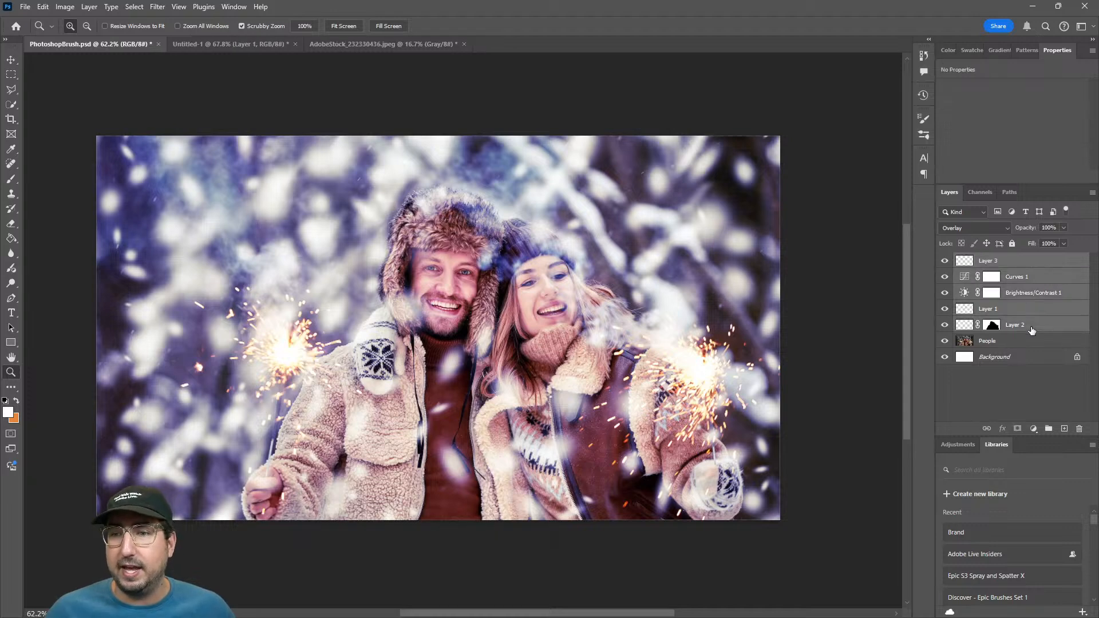
pyautogui.hotkey('ctrl', 'g')
# - Compare the photo with the group hidden, and review each effect by revealing its layers one at a time from Layer 2 up to Layer 3
pyautogui.click(945, 260)
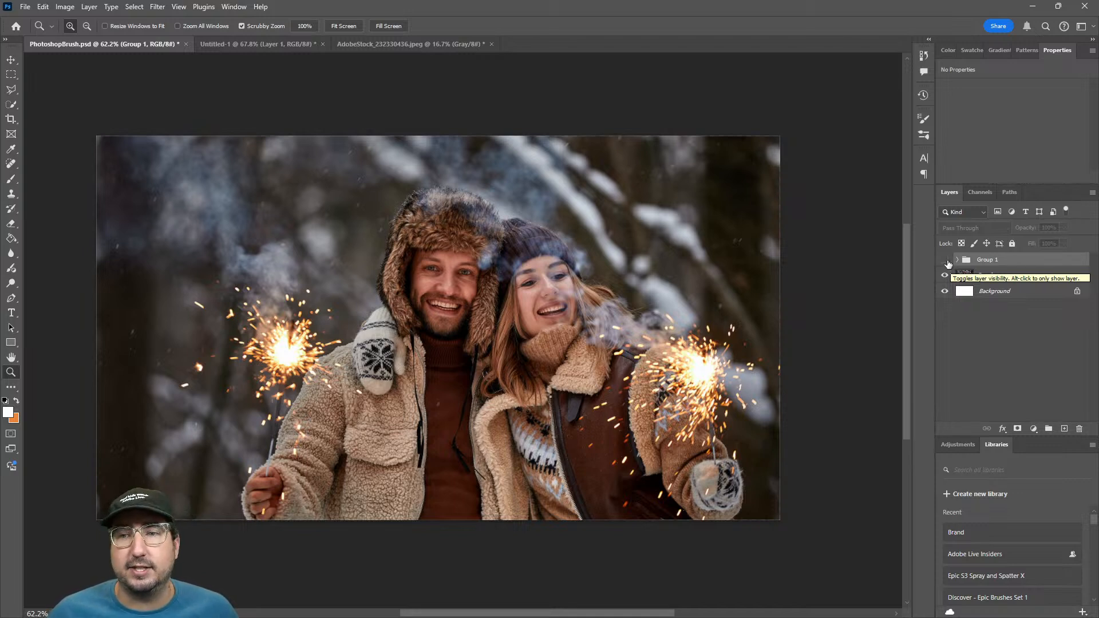
pyautogui.click(956, 260)
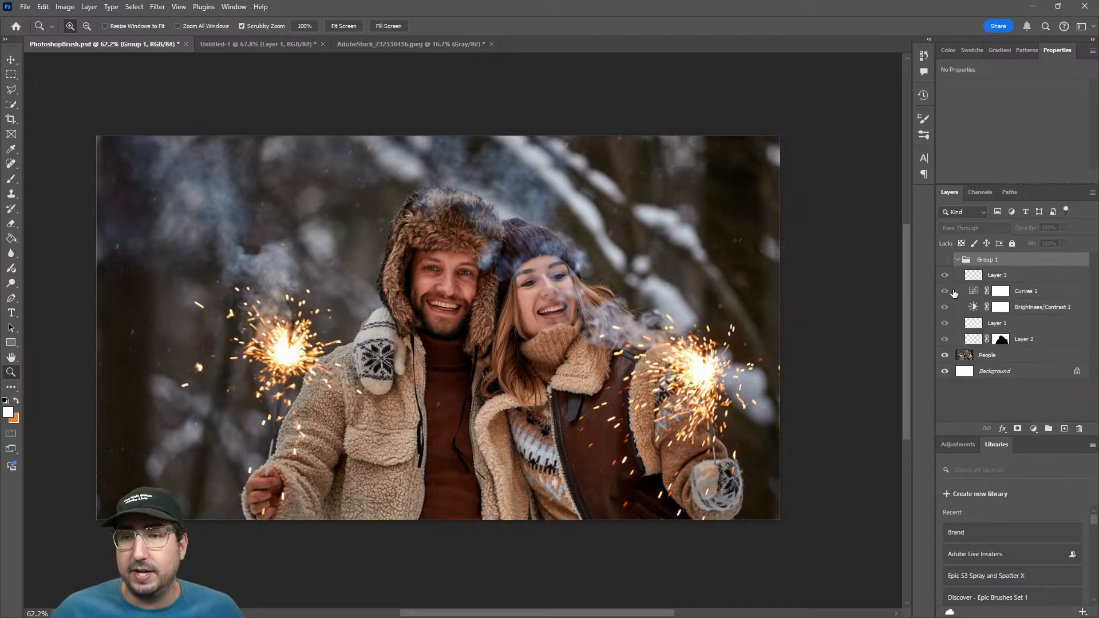
pyautogui.click(945, 260)
pyautogui.moveTo(945, 275); pyautogui.dragTo(946, 333)
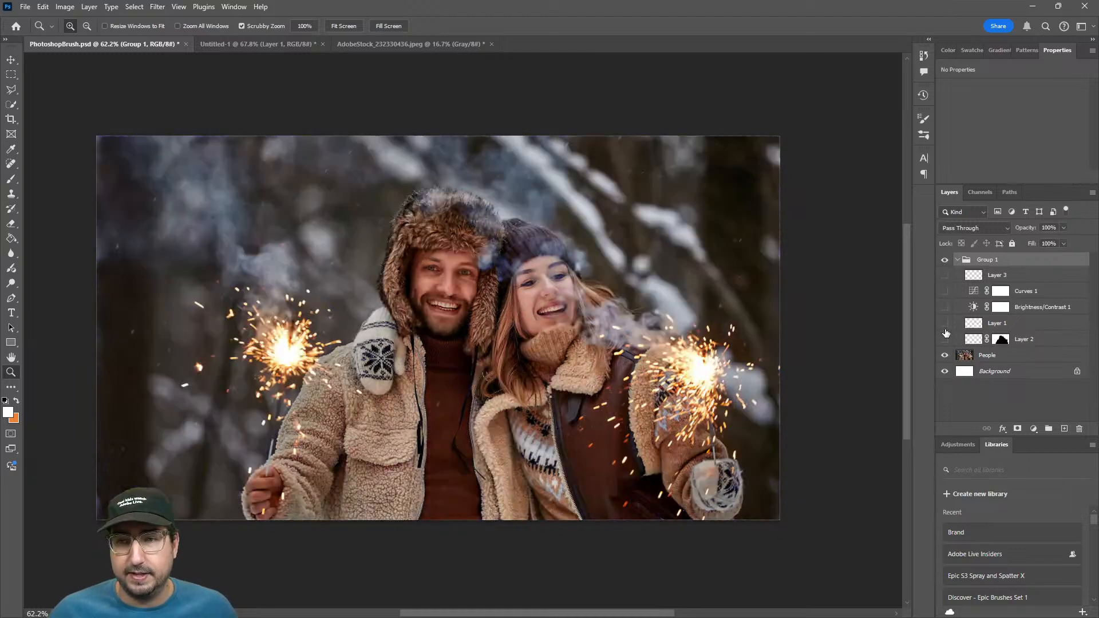
pyautogui.click(945, 340)
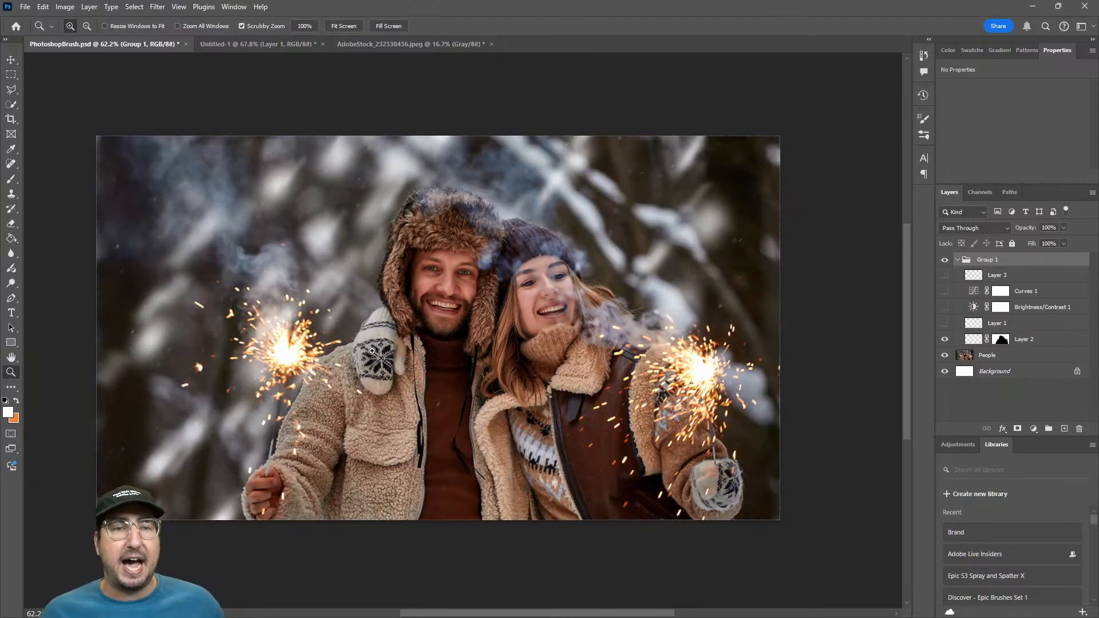
pyautogui.click(944, 323)
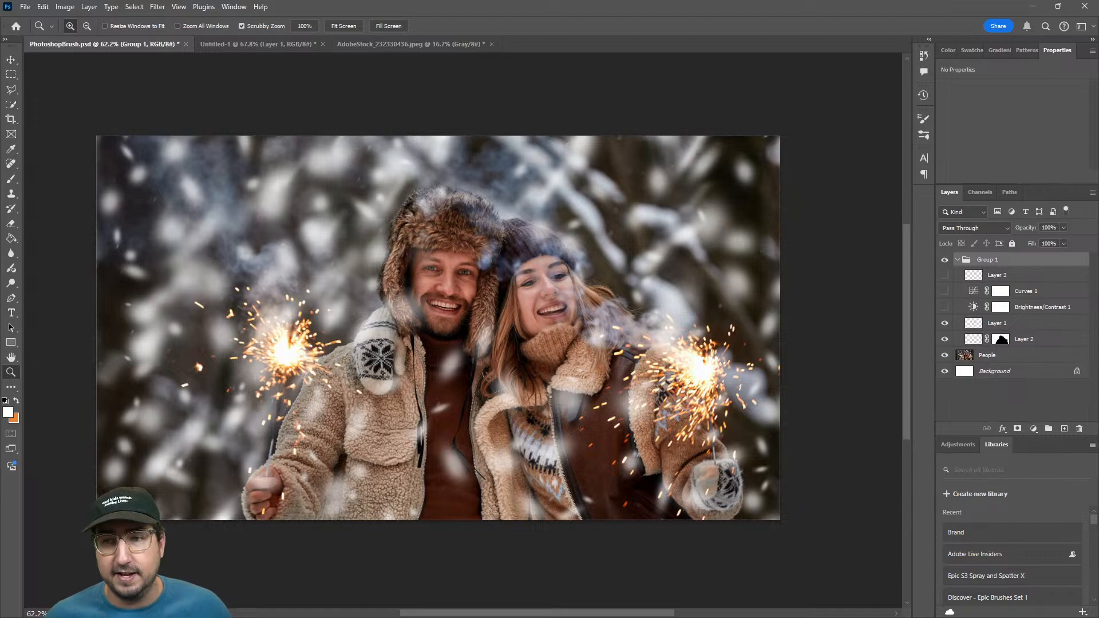
pyautogui.click(945, 308)
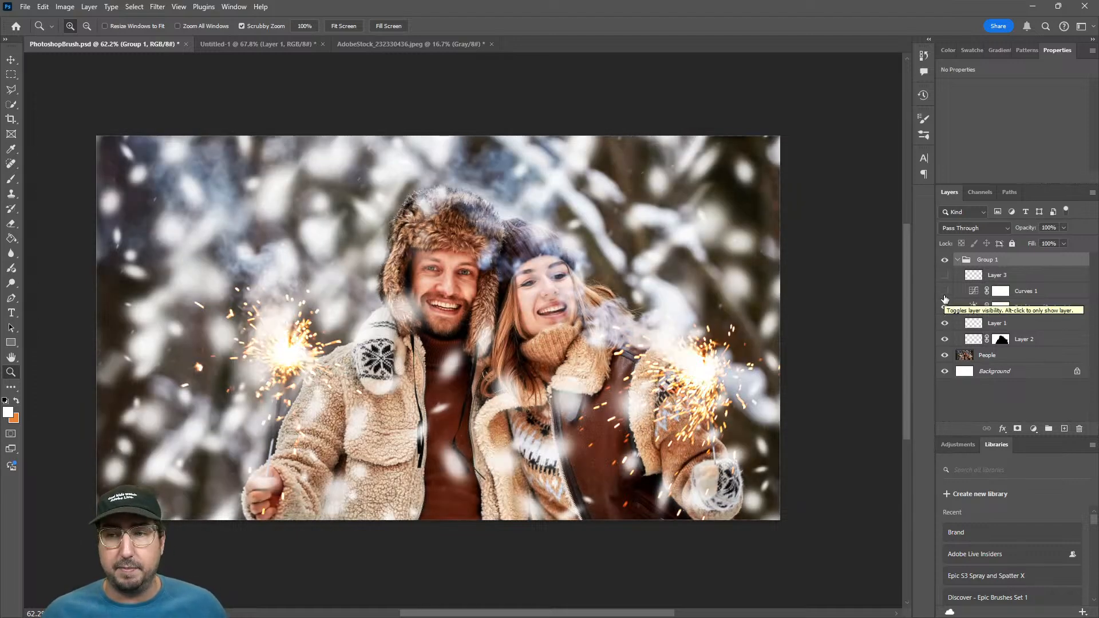
pyautogui.click(945, 292)
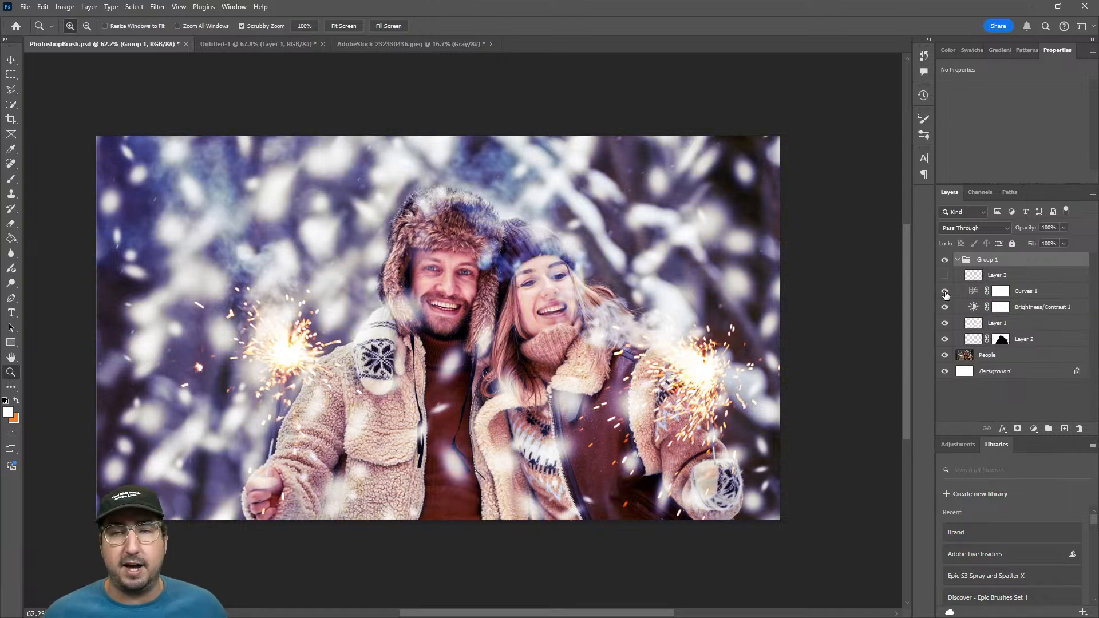
pyautogui.click(945, 276)
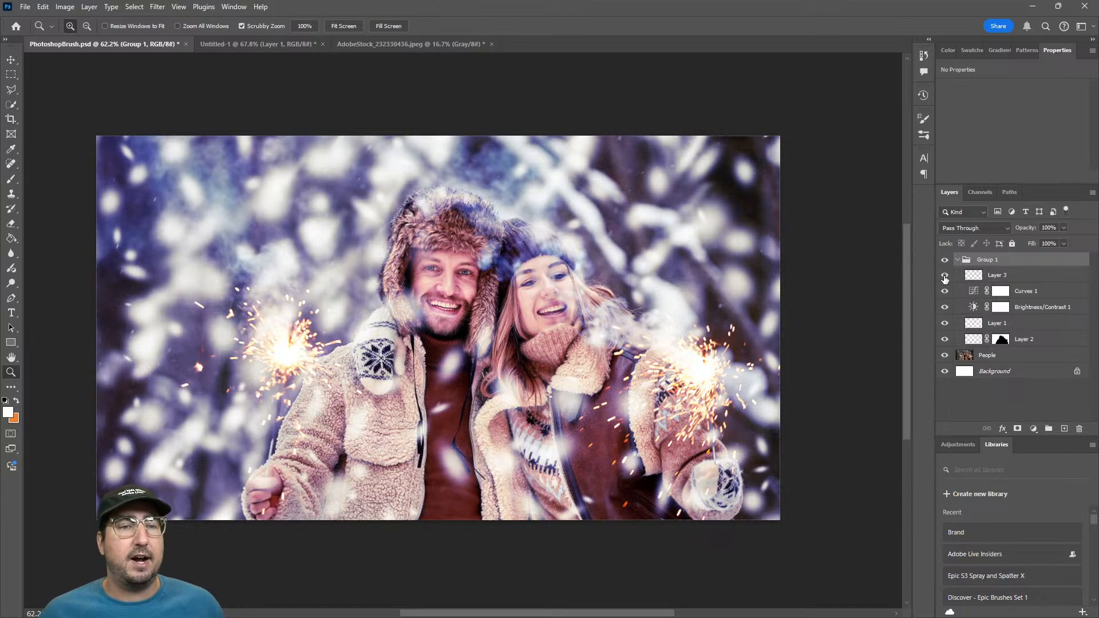
# - Review the snowy couple up close, the grayscale powder burst image, and the transparent burst document with its Edit commands
pyautogui.moveTo(215, 179); pyautogui.dragTo(232, 180)
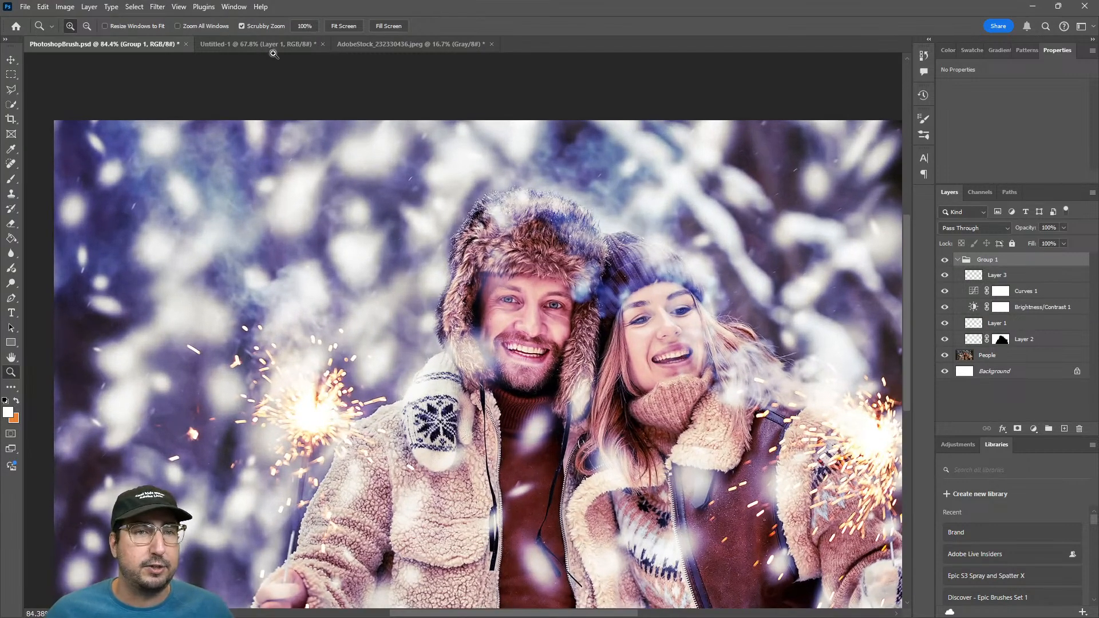
pyautogui.click(359, 44)
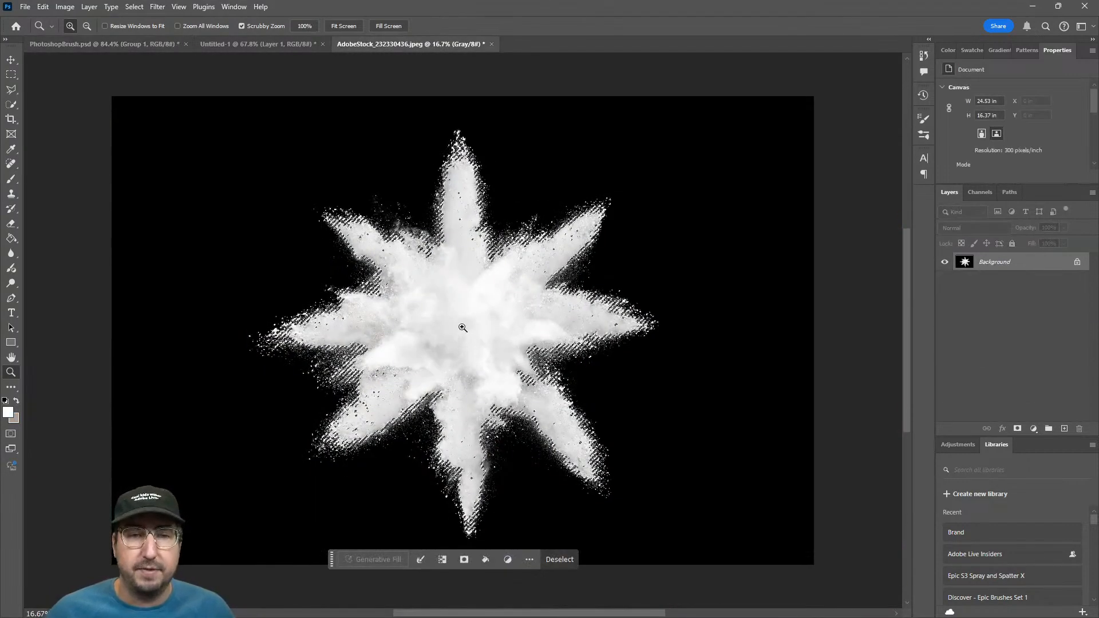
pyautogui.click(242, 44)
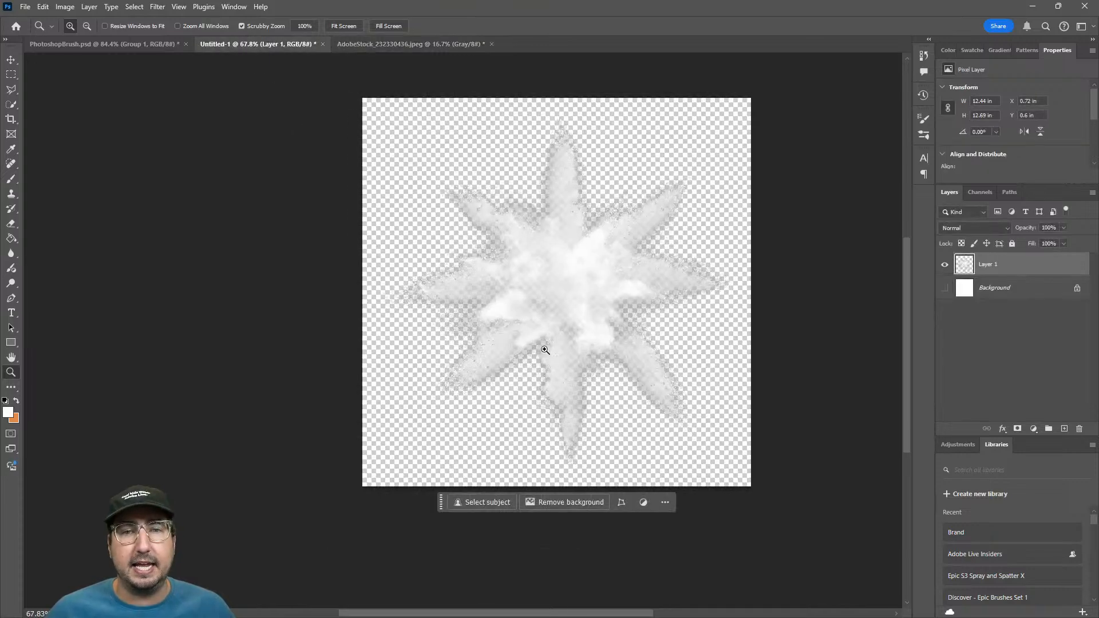
pyautogui.click(45, 7)
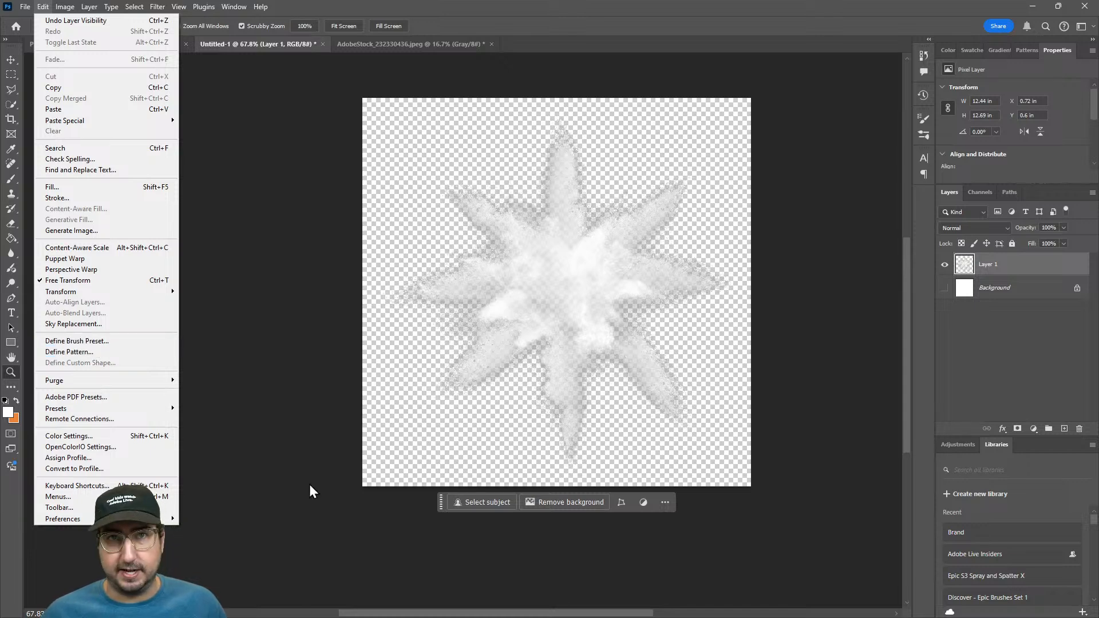
# - Switch to the Chrome browser and open behance.net/challenge/photoshop in a new tab
pyautogui.click(367, 544)
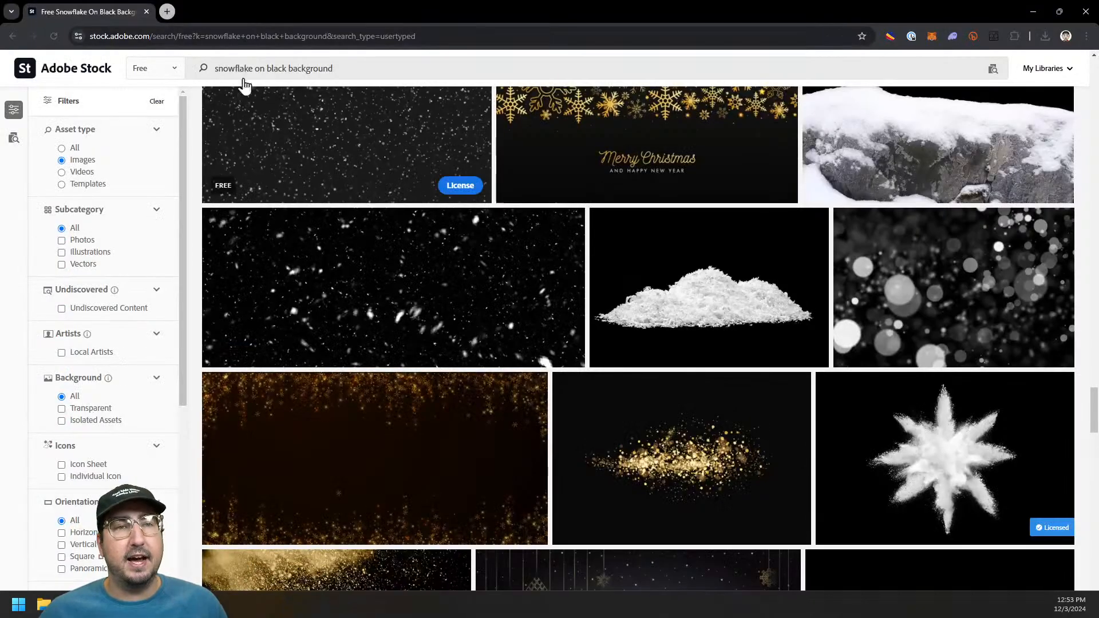
pyautogui.click(166, 12)
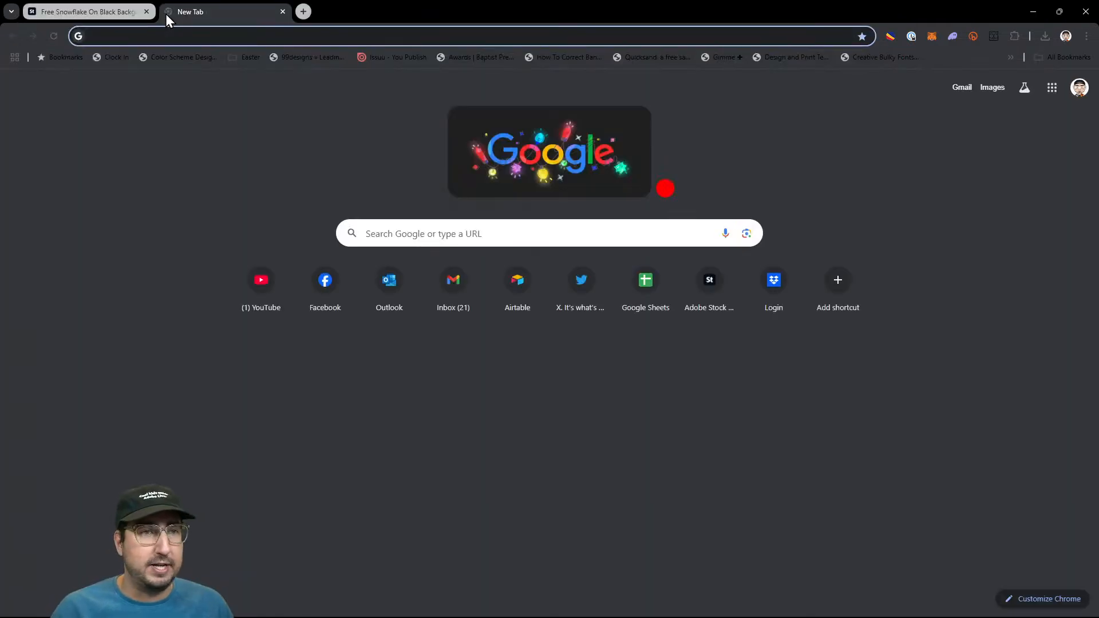
pyautogui.write('beh')
pyautogui.press('Down')
pyautogui.press('Return')
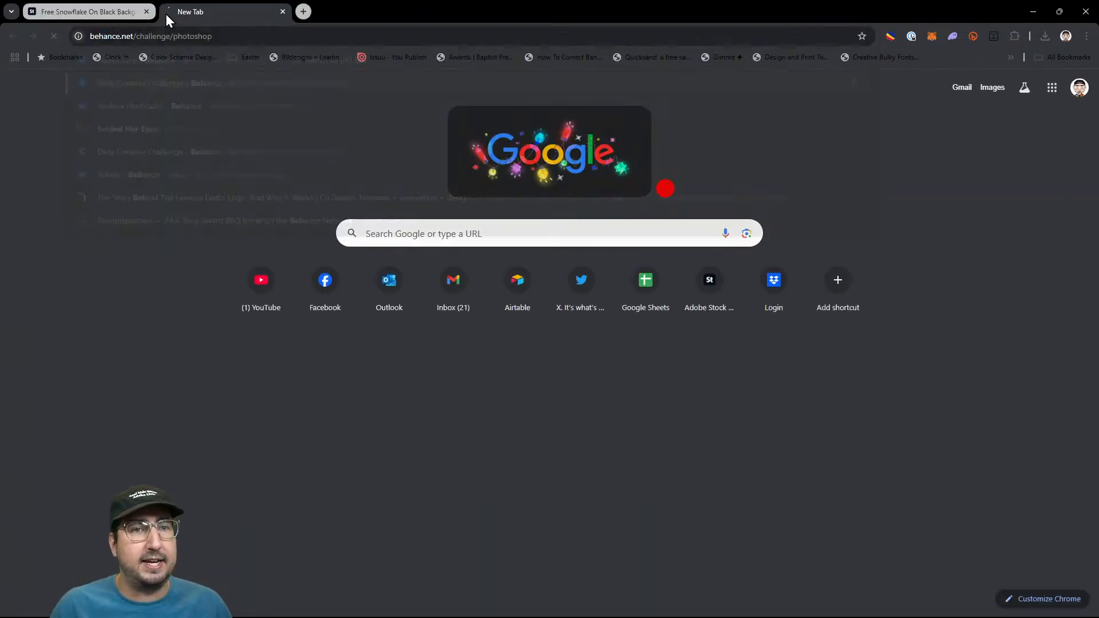